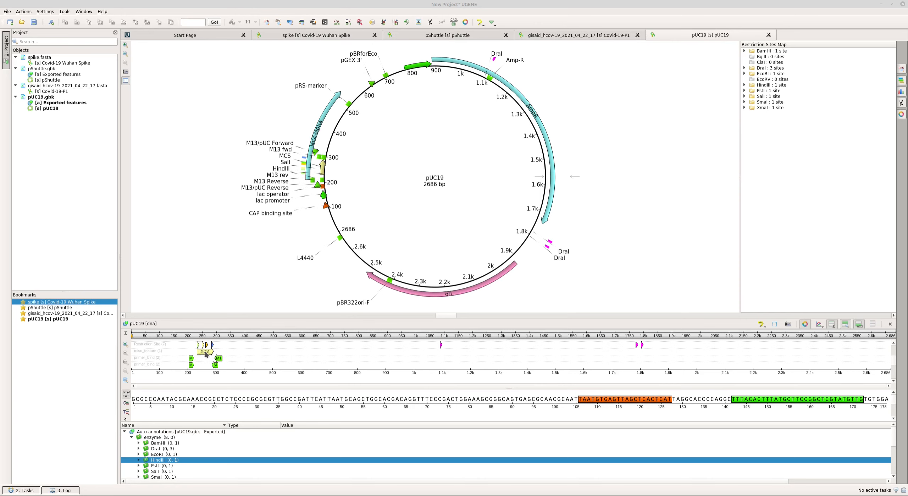
Select the MCS feature in pUC19's linear view and examine the restriction sites around it
left_click(205, 352)
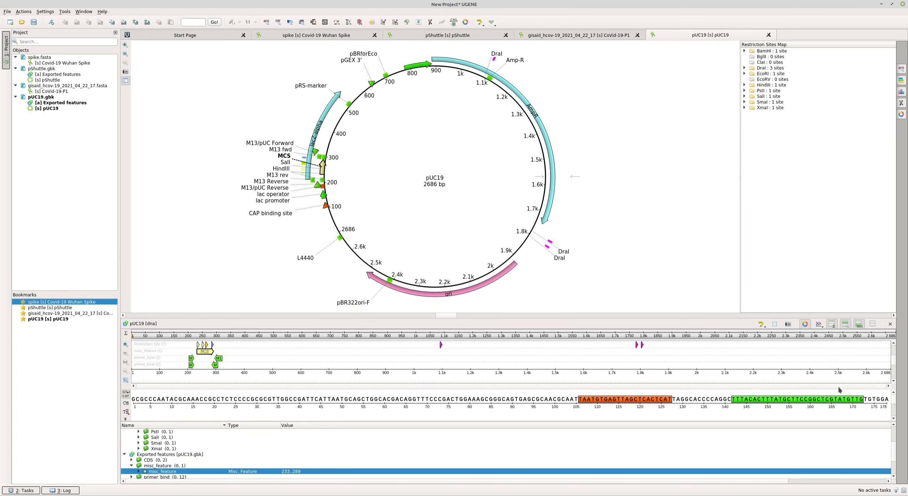
scroll(894, 362, "up", 1)
scroll(894, 361, "up", 1)
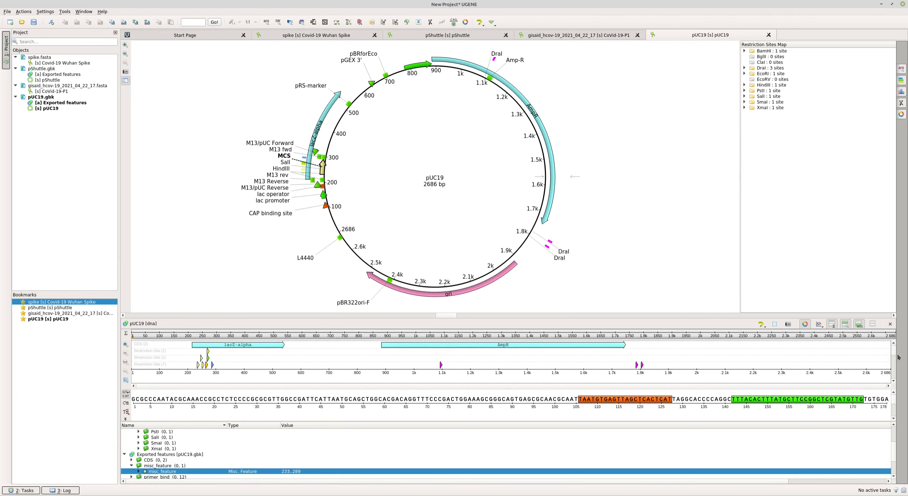
scroll(897, 355, "down", 1)
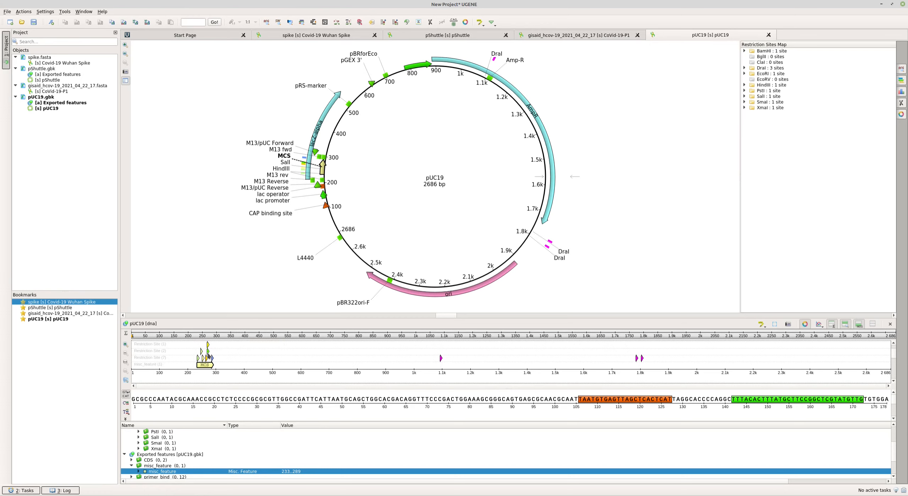
scroll(198, 453, "up", 2)
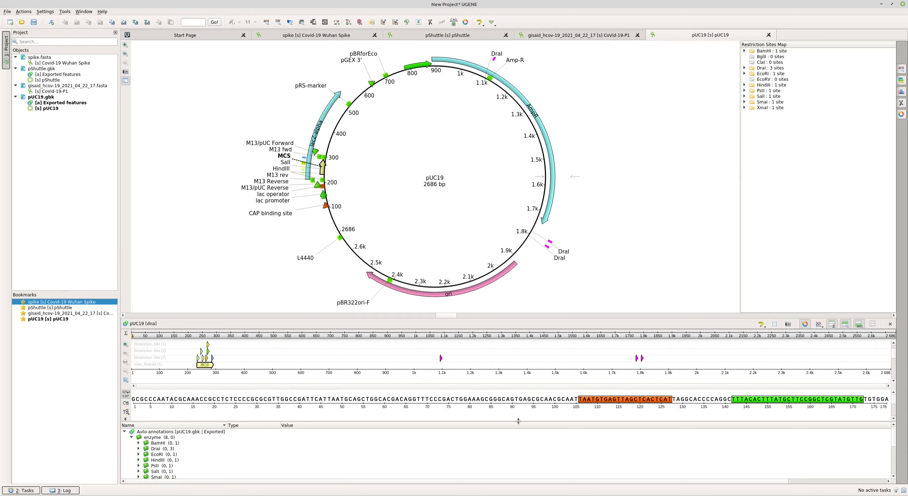
Rotate the circular pUC19 map and enlarge the linear annotation and sequence views to show more rows
mouse_move(517, 421)
left_mouse_down()
mouse_move(515, 471)
mouse_move(504, 408)
left_mouse_up()
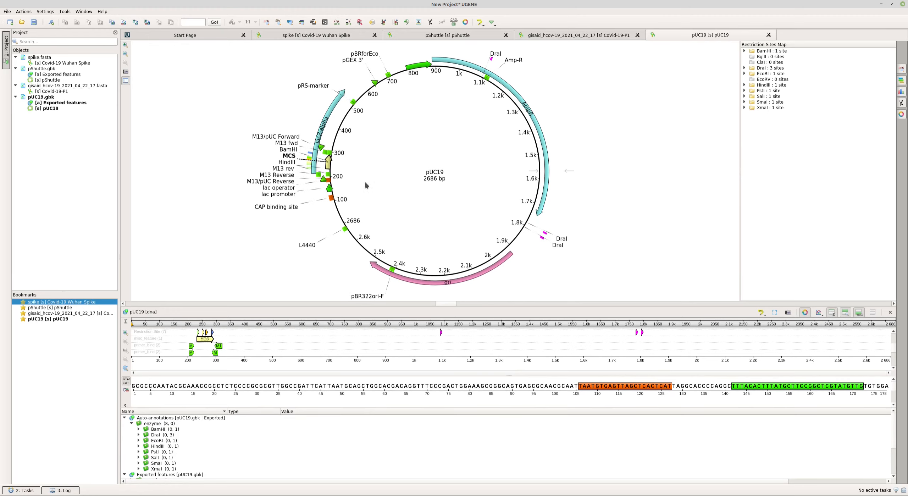
scroll(278, 196, "up", 3)
scroll(278, 197, "down", 5)
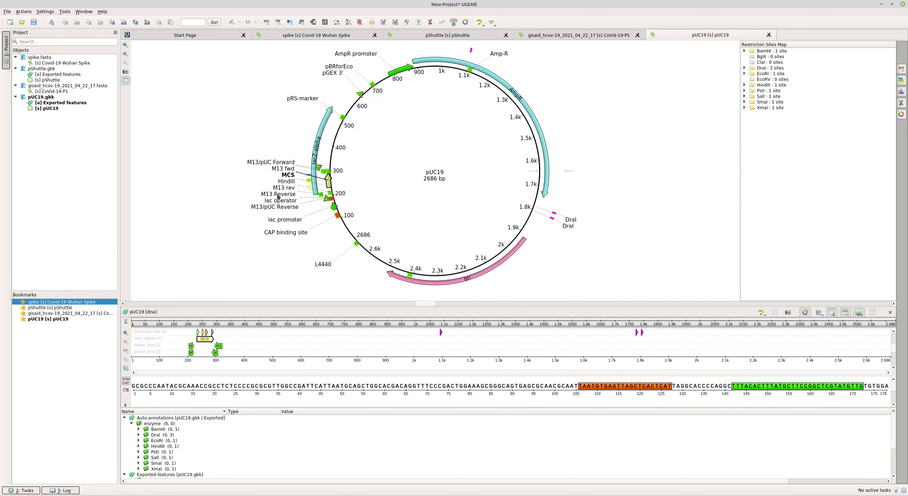
scroll(277, 206, "up", 4)
scroll(296, 194, "down", 5)
scroll(311, 183, "up", 2)
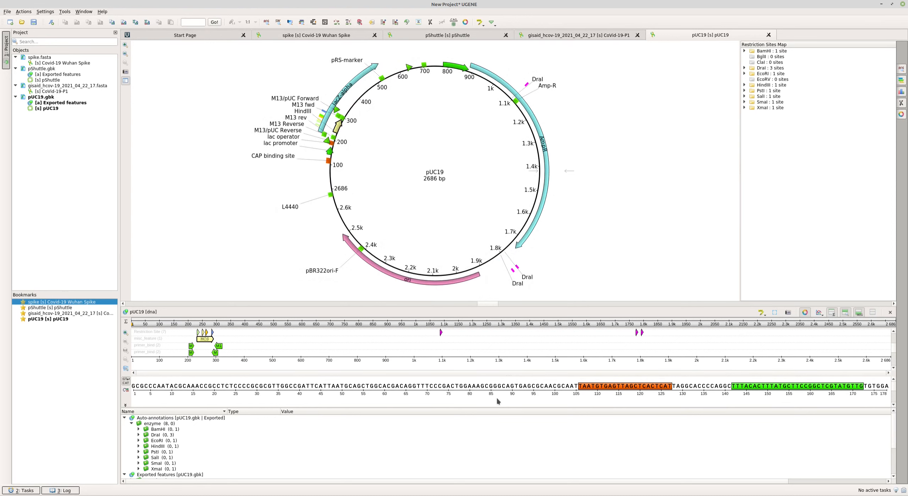
left_click_drag(505, 412, 505, 461)
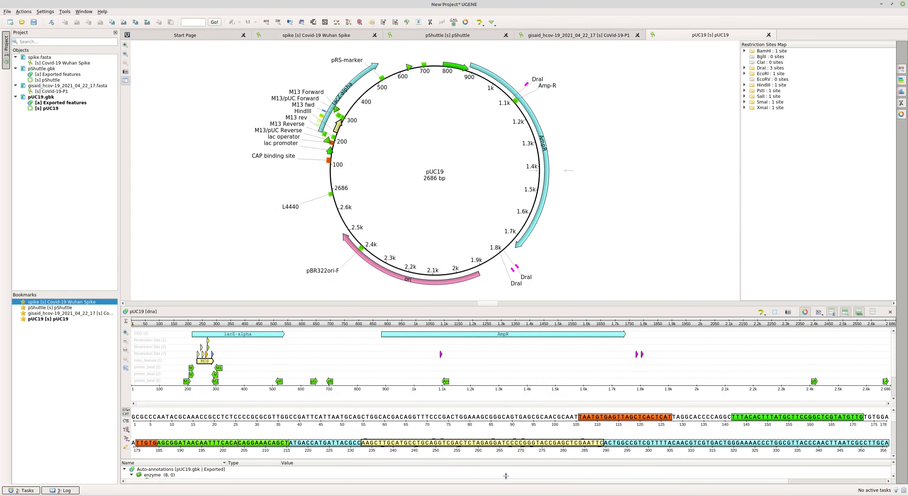
Select pUC19's MCS feature and its HindIII site, and inspect the restriction sites along the cloning site's sequence
left_click(205, 361)
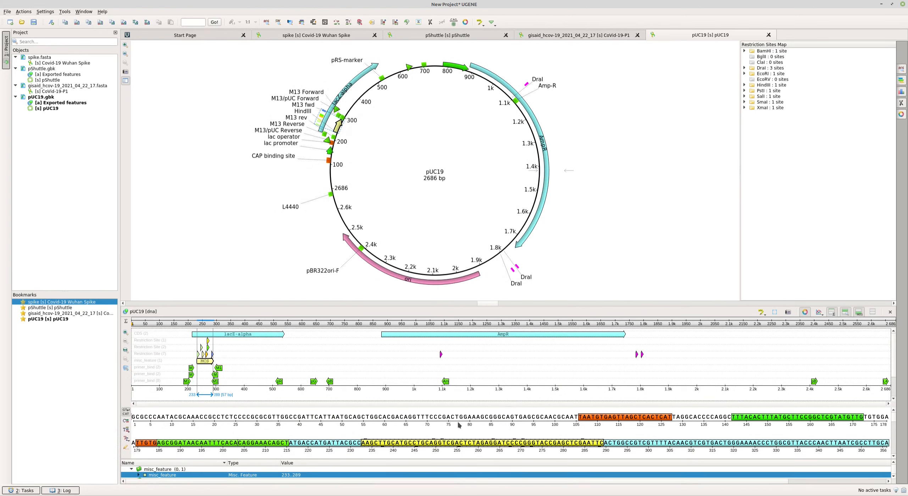
scroll(515, 436, "down", 2)
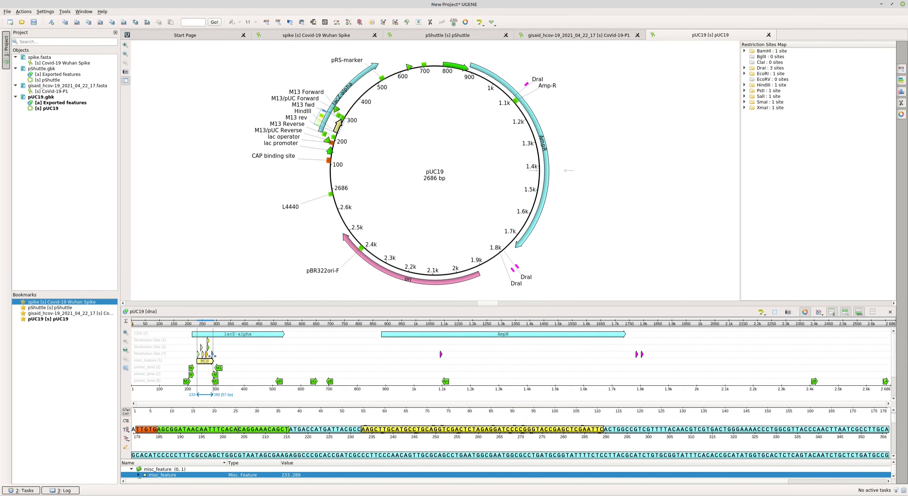
left_click(197, 353)
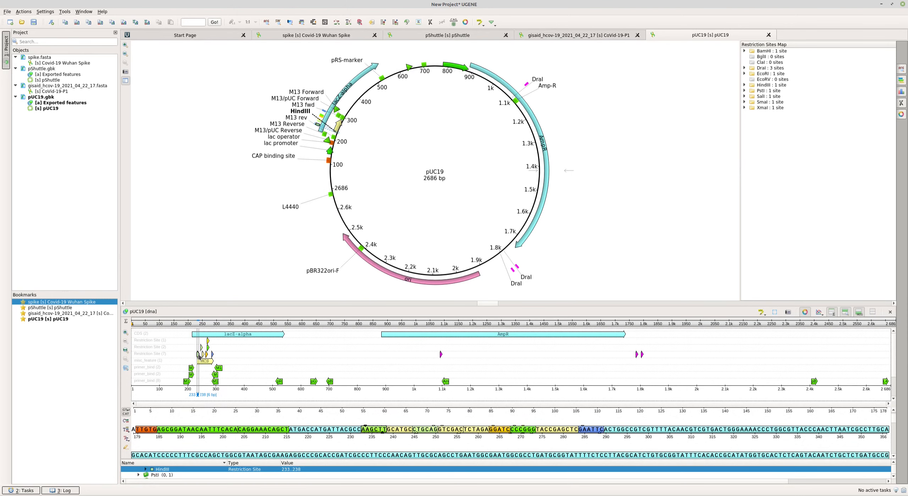
mouse_move(373, 432)
mouse_move(402, 430)
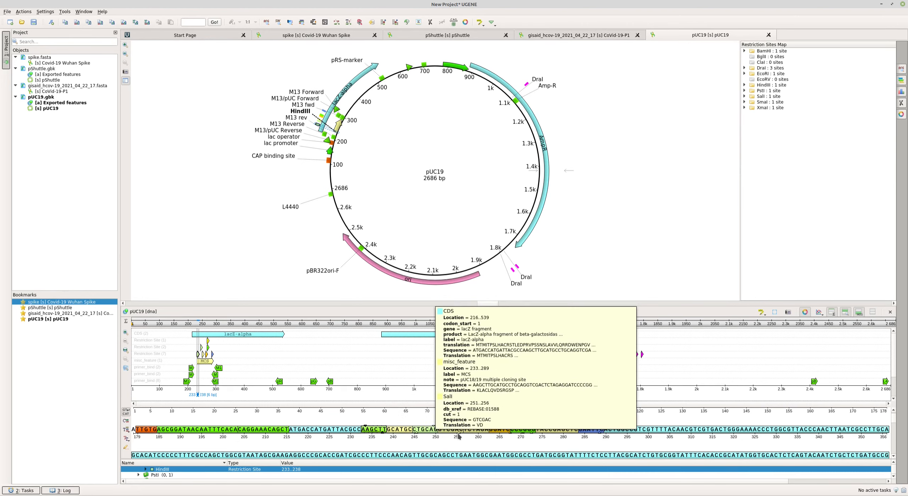
left_click(477, 435)
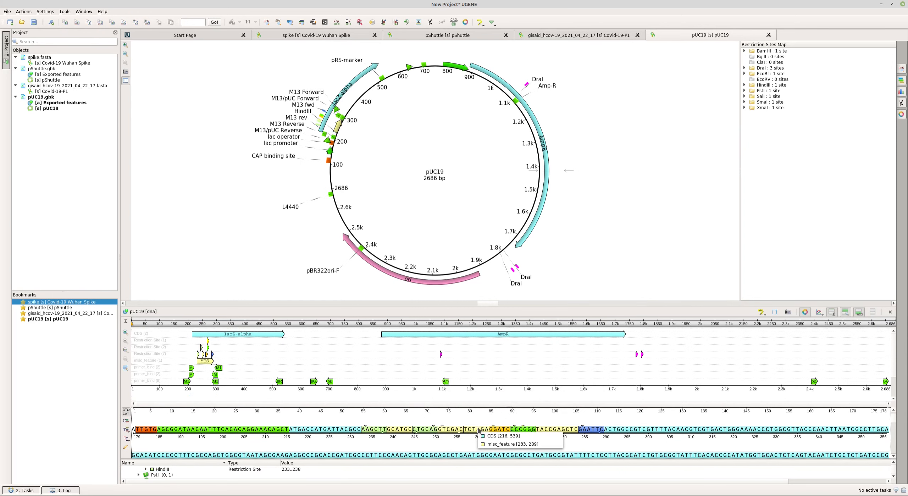
mouse_move(496, 430)
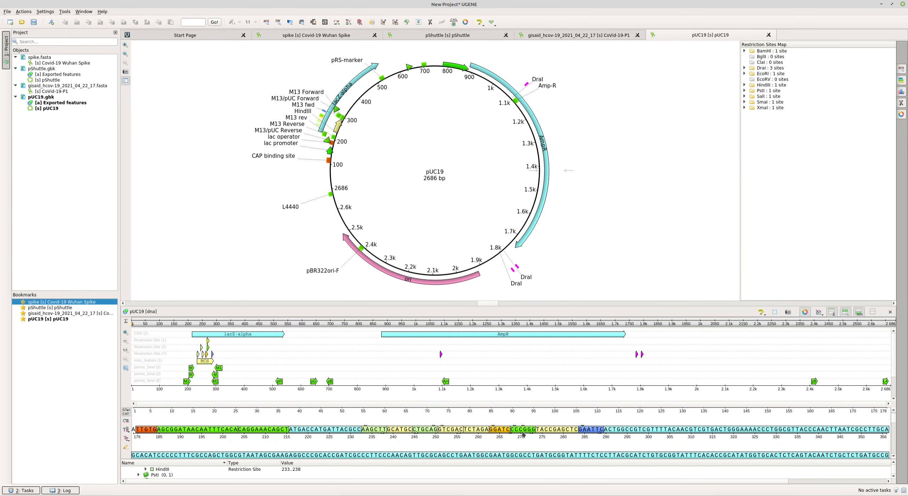
mouse_move(523, 433)
mouse_move(589, 431)
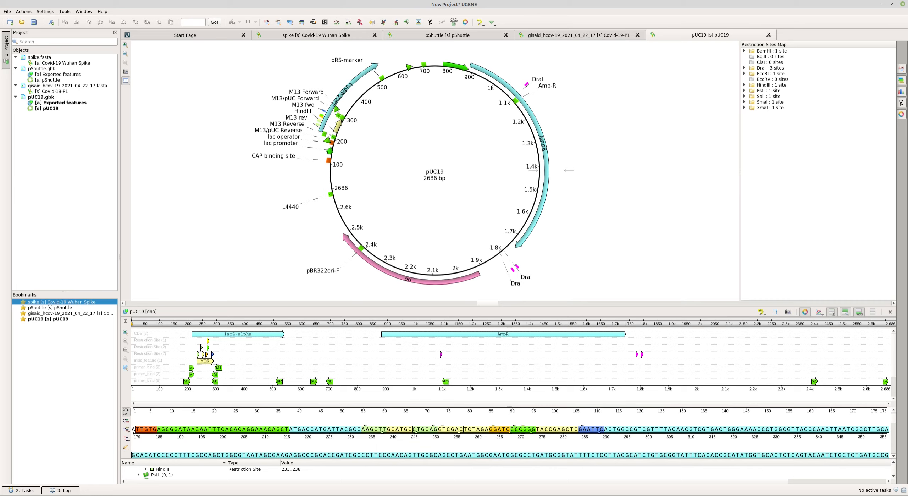
Expand the enzyme annotations of the Covid-19 Wuhan Spike sequence and compare them with the sites in pUC19's multiple cloning site
double_click(74, 64)
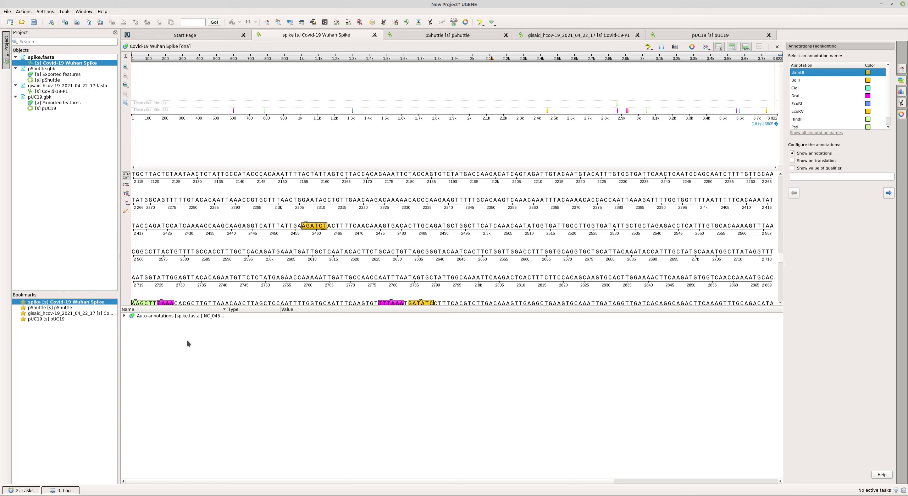
left_click(124, 316)
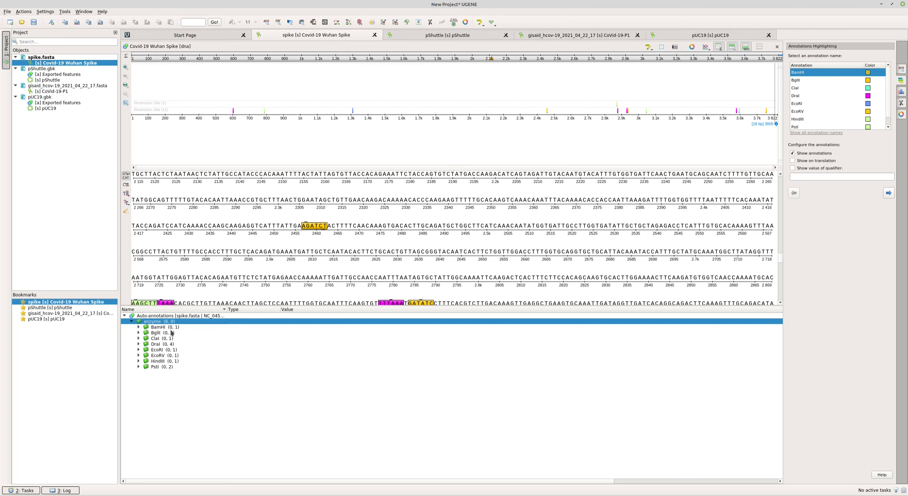
double_click(45, 97)
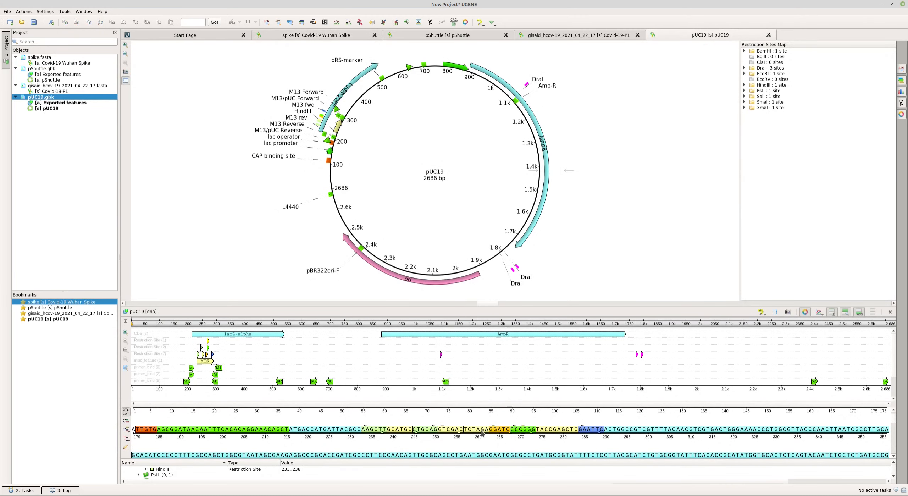
left_click(495, 428)
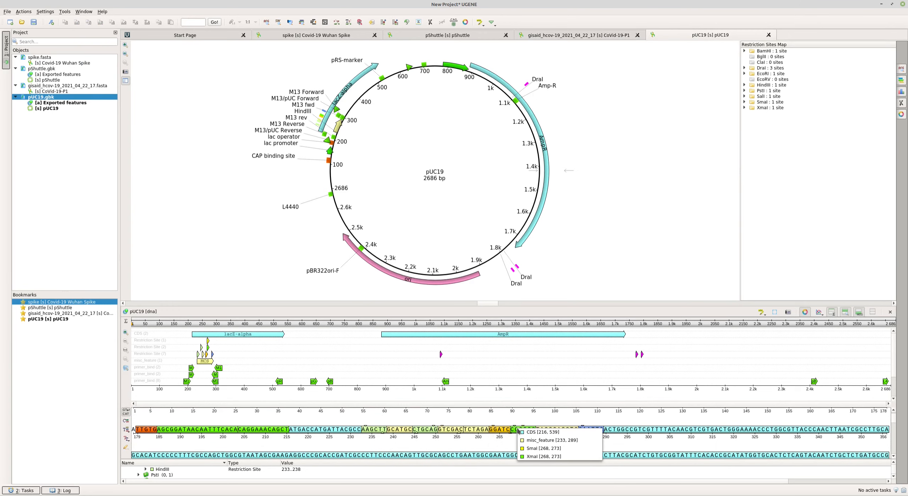
Return to the Covid-19 Wuhan Spike sequence and review the enzyme names listed for annotation highlighting
double_click(55, 63)
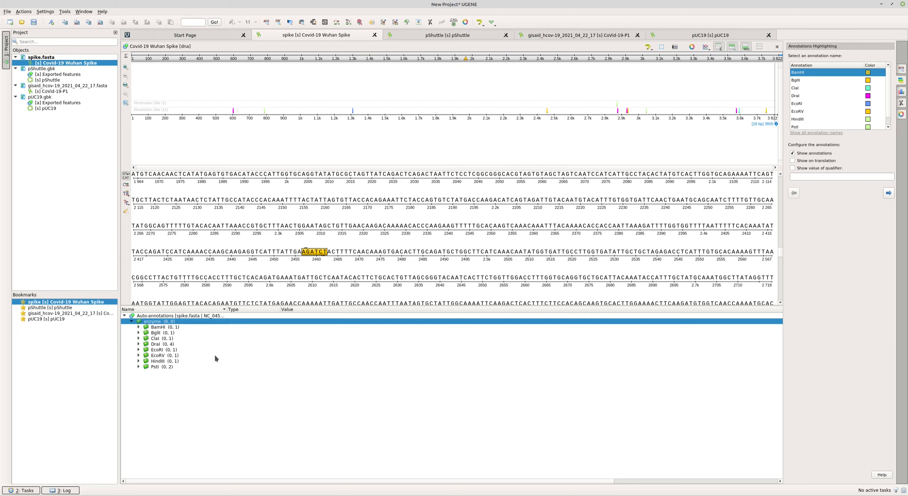
scroll(822, 95, "down", 1)
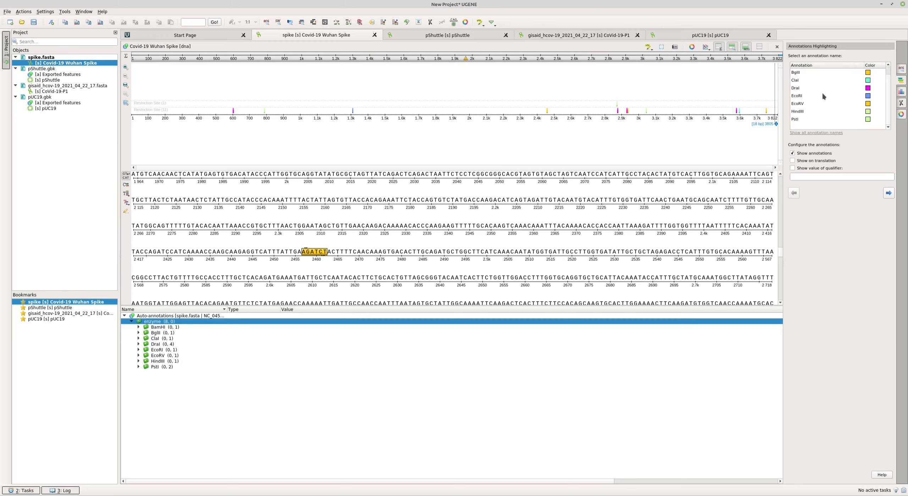
scroll(821, 96, "up", 1)
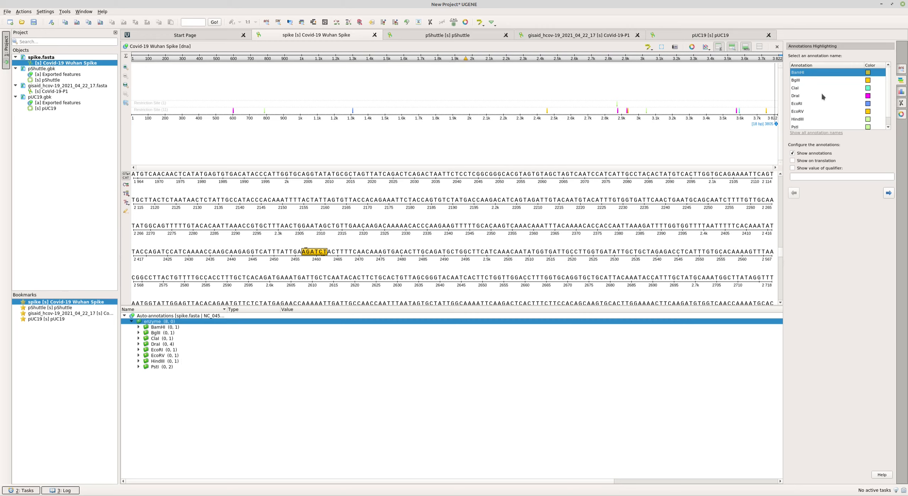
scroll(821, 97, "down", 1)
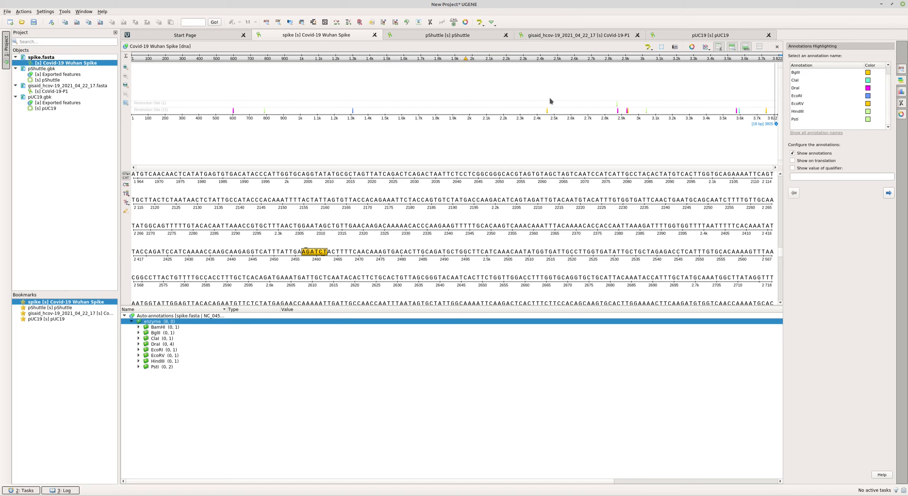
Run and repeat Find Restriction Sites on Covid-19 Wuhan Spike with the preselected enzymes, limited to the selected region 3805–3822
left_click(23, 11)
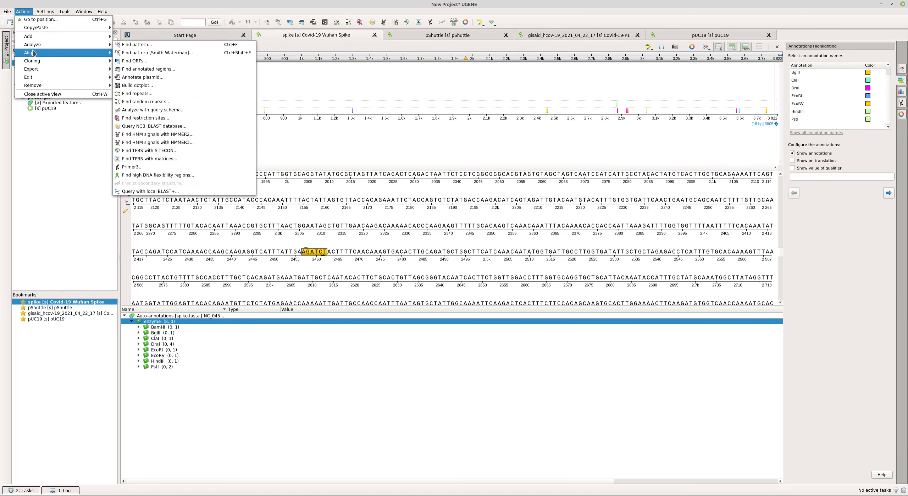
mouse_move(35, 52)
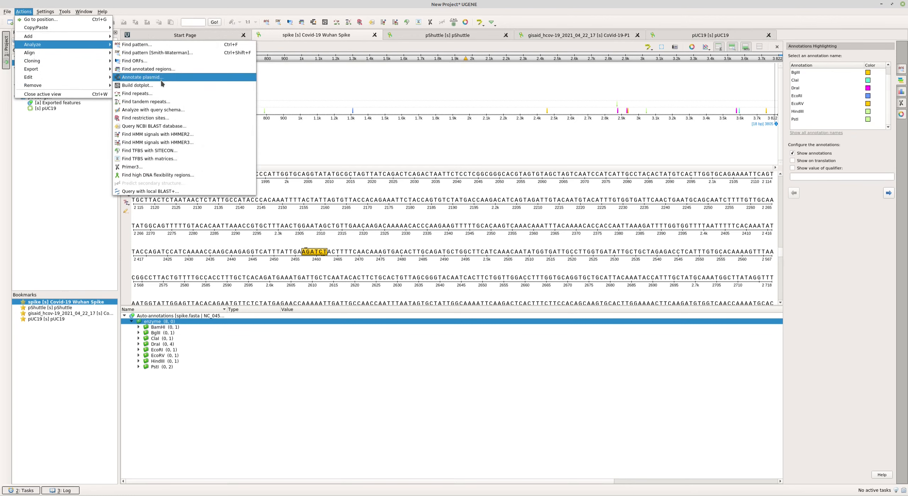
left_click(146, 119)
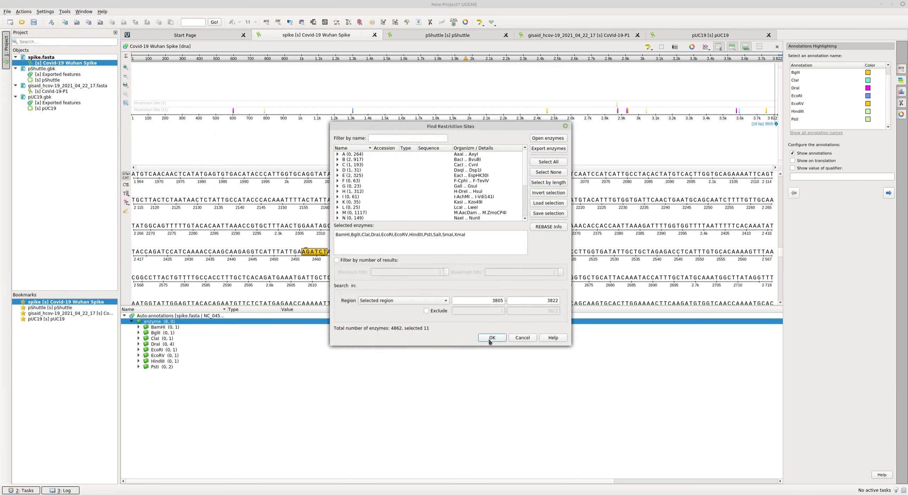
left_click(491, 338)
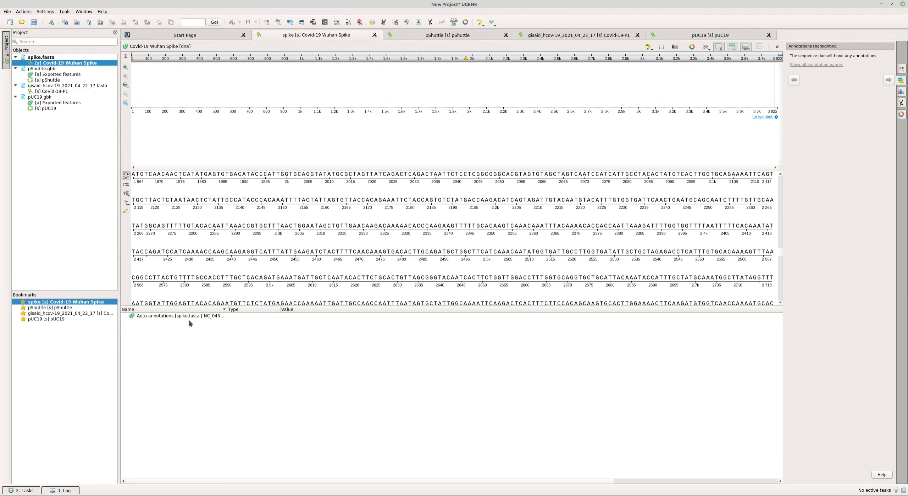
left_click(24, 11)
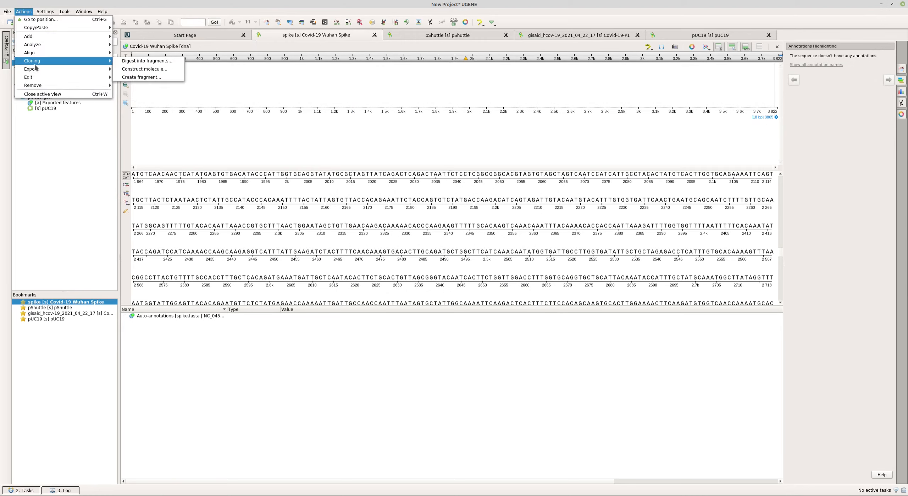
mouse_move(42, 46)
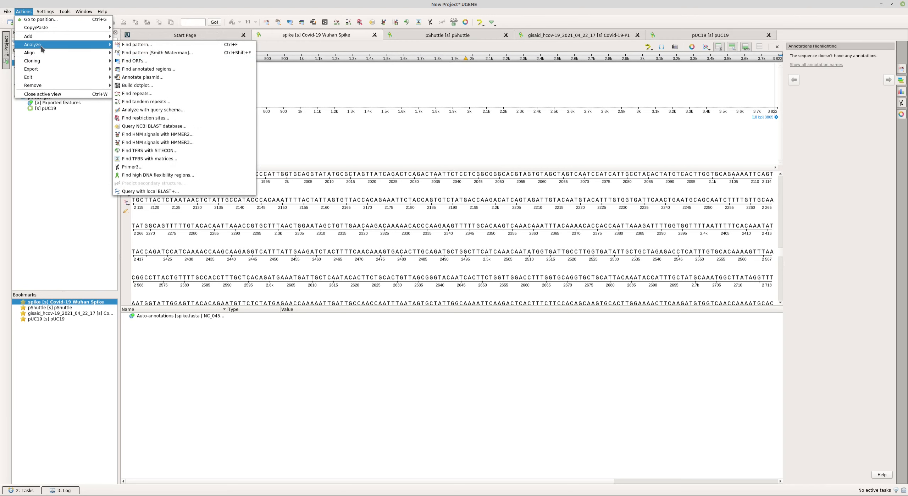
left_click(146, 118)
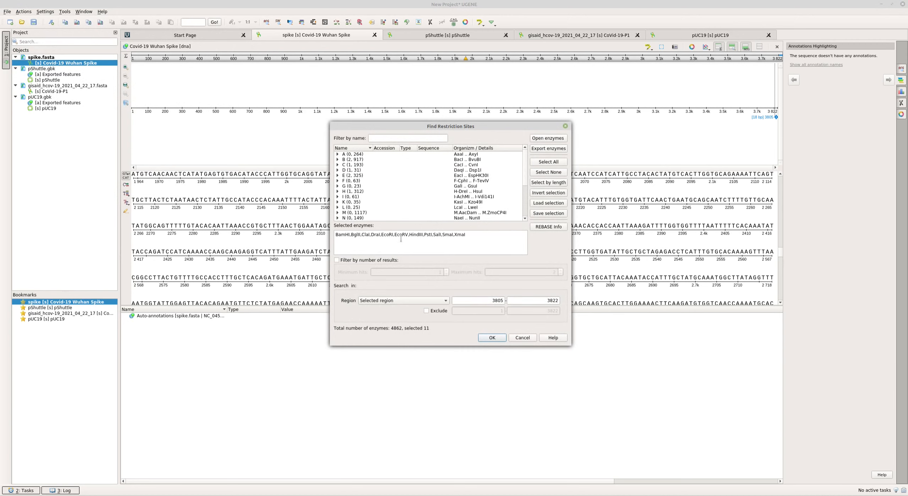
left_click(492, 338)
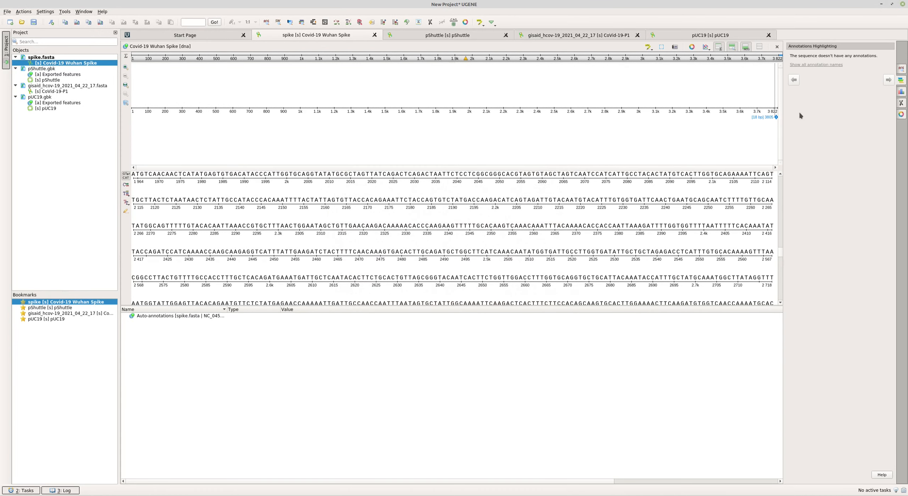
Show all annotation names in the highlighting list, look through them, and go back to the start of the spike sequence
left_click(817, 66)
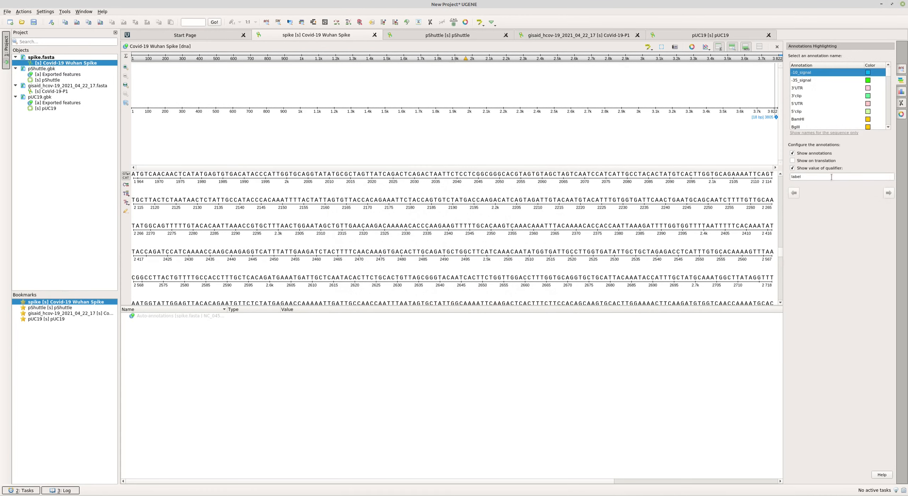
scroll(840, 86, "down", 5)
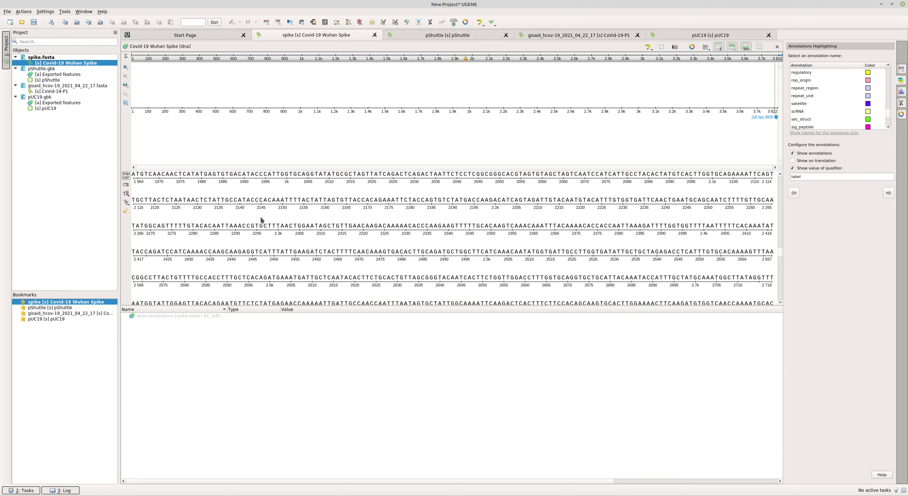
scroll(241, 209, "up", 2)
scroll(241, 210, "up", 9)
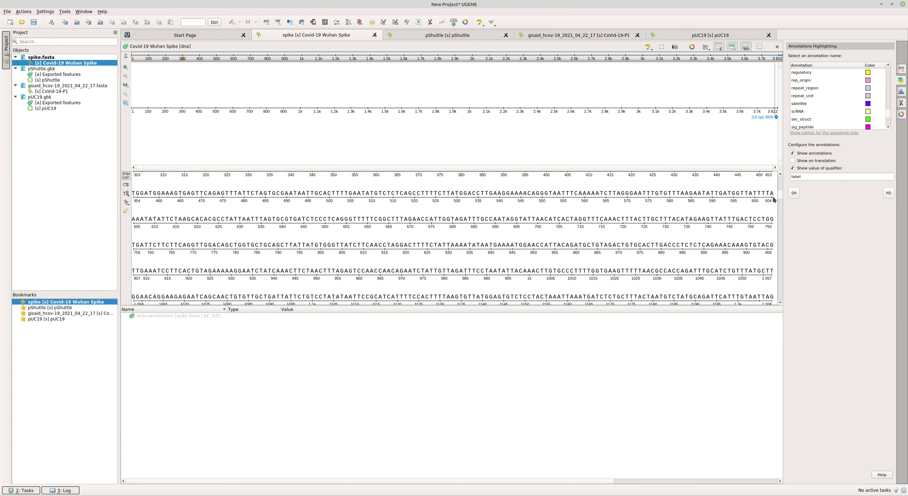
scroll(691, 198, "up", 3)
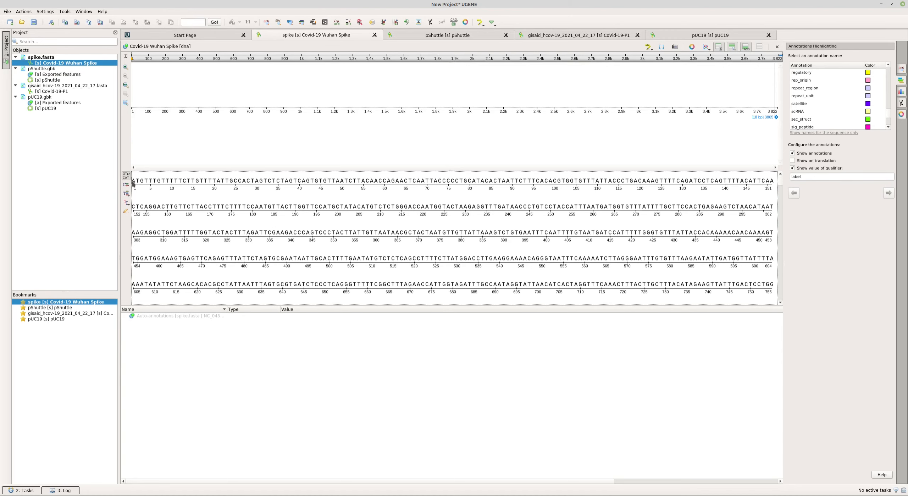
Highlight the first bases and the final TAA of the Covid-19 Wuhan Spike sequence, and return to its start
left_click_drag(132, 181, 149, 182)
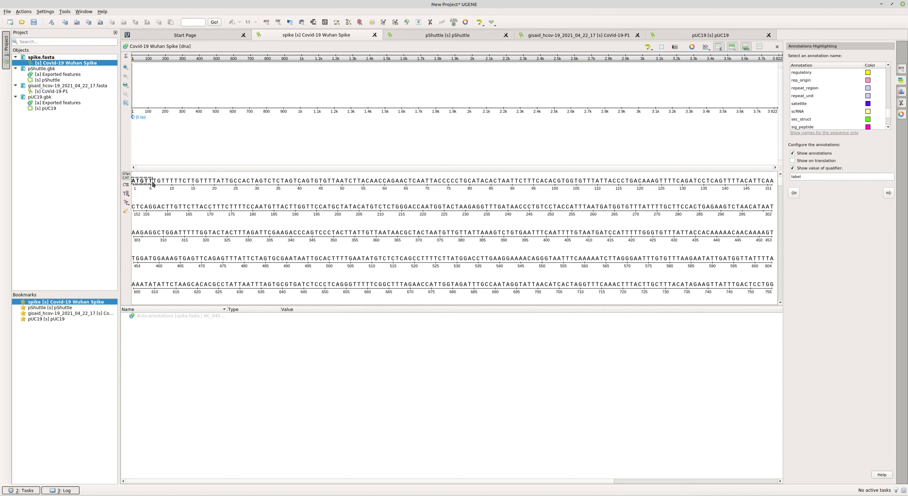
left_click_drag(778, 182, 777, 302)
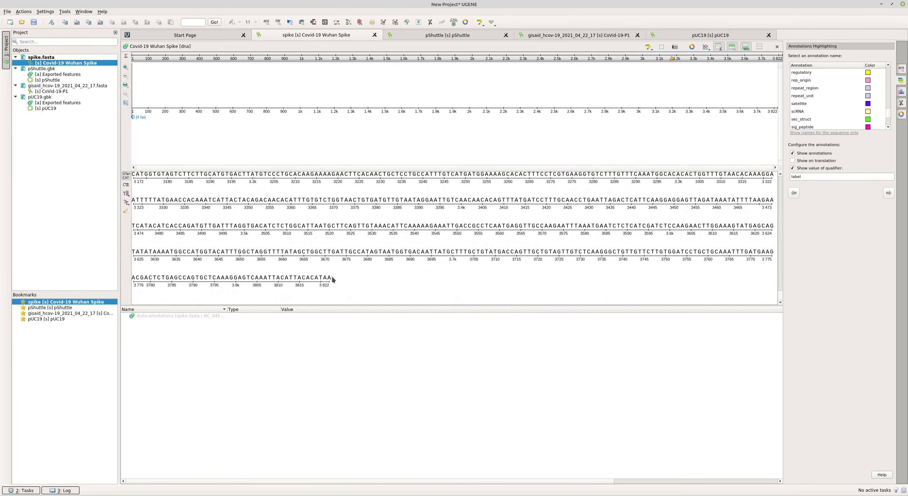
left_click_drag(331, 277, 320, 279)
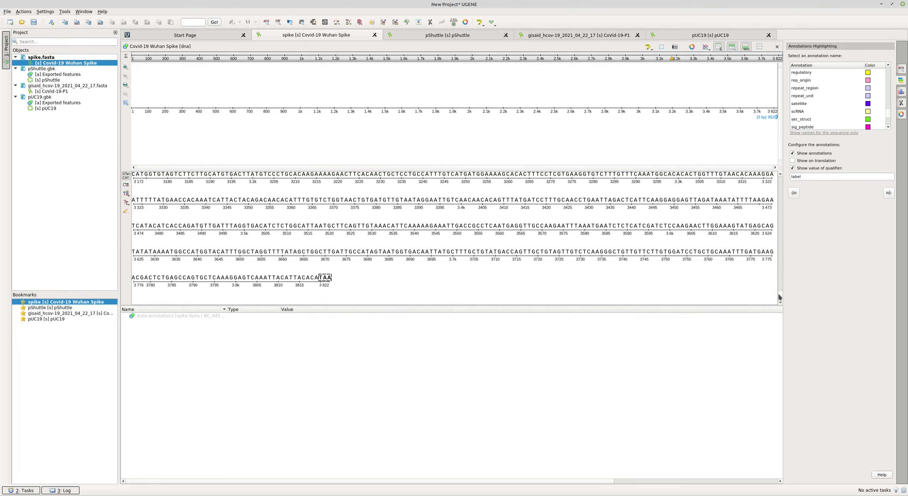
left_click(778, 259)
left_click_drag(778, 259, 779, 177)
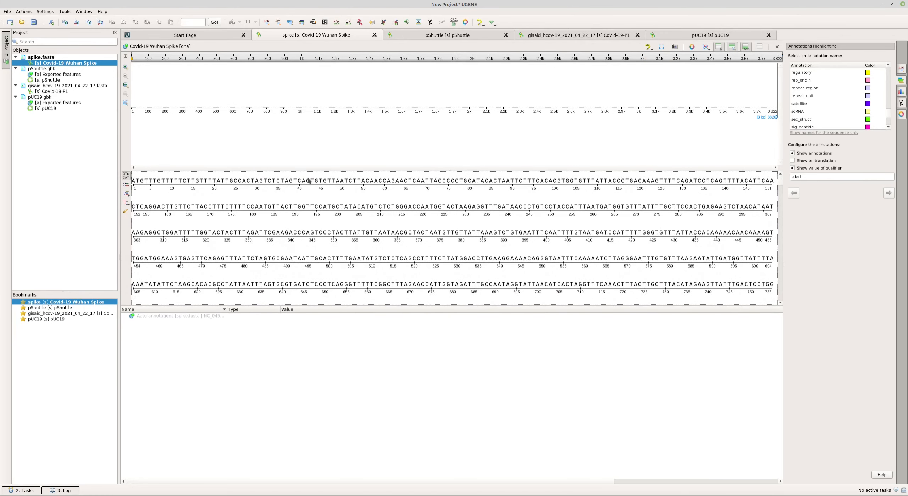
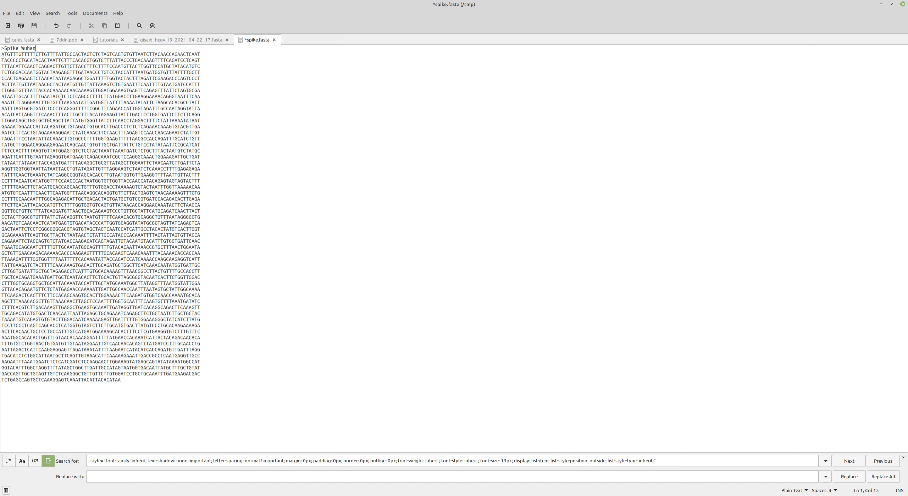
Enlarge the spike.fasta text in the text editor, and return to UGENE to examine the multiple cloning site of pUC19
scroll(61, 97, "up", 2, "ctrl")
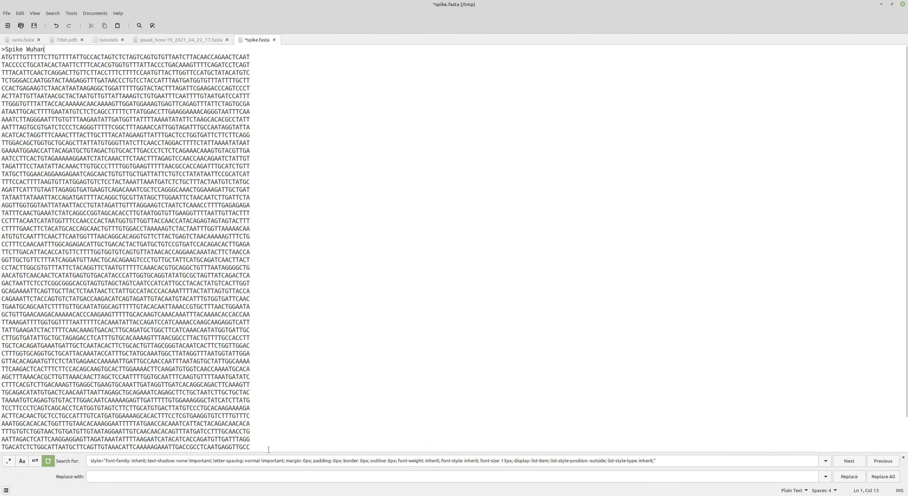
left_click(240, 487)
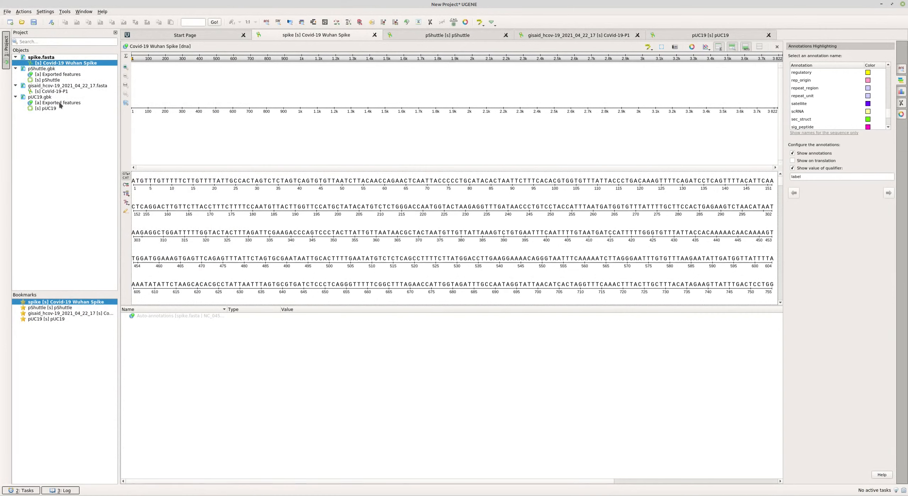
double_click(46, 107)
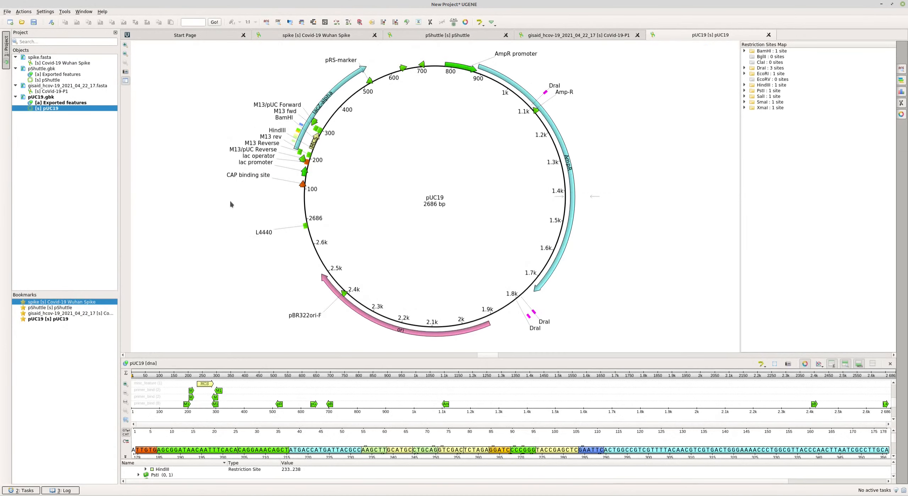
left_click(502, 451)
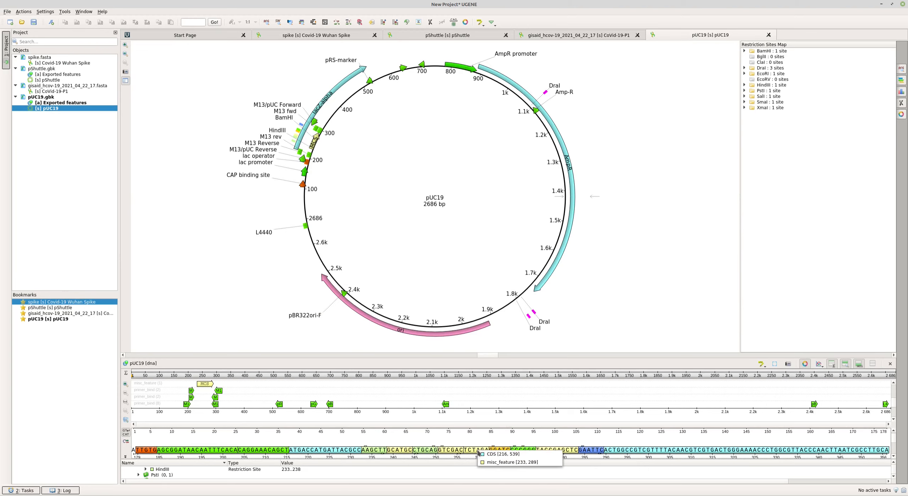
left_click(443, 453)
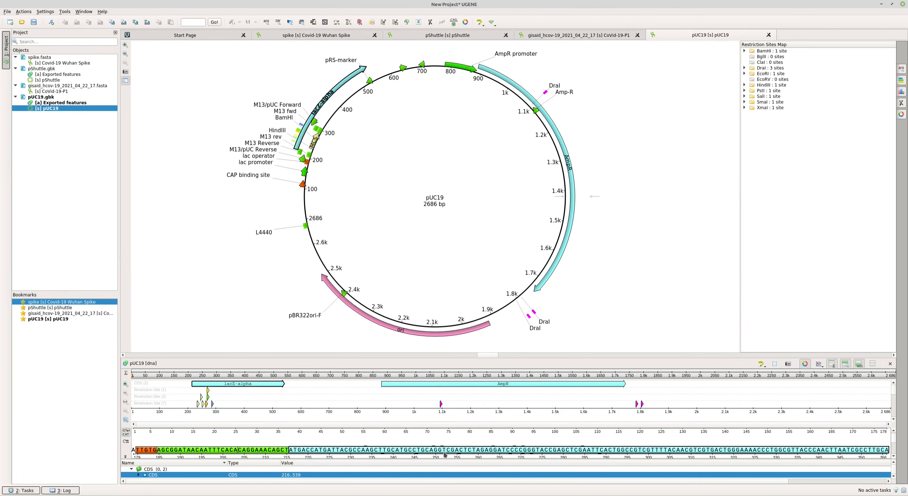
left_click(444, 453)
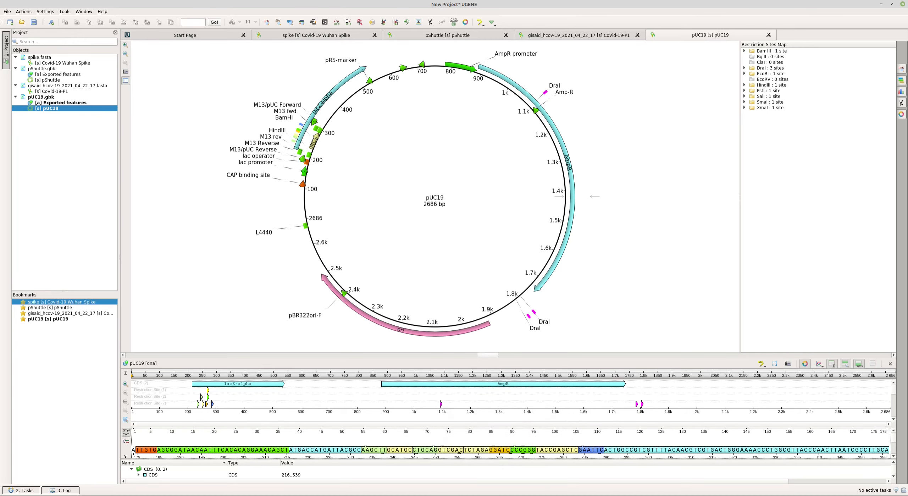
Switch to the text editor and insert gtcgac directly before the ATG that starts the spike sequence
left_click(121, 495)
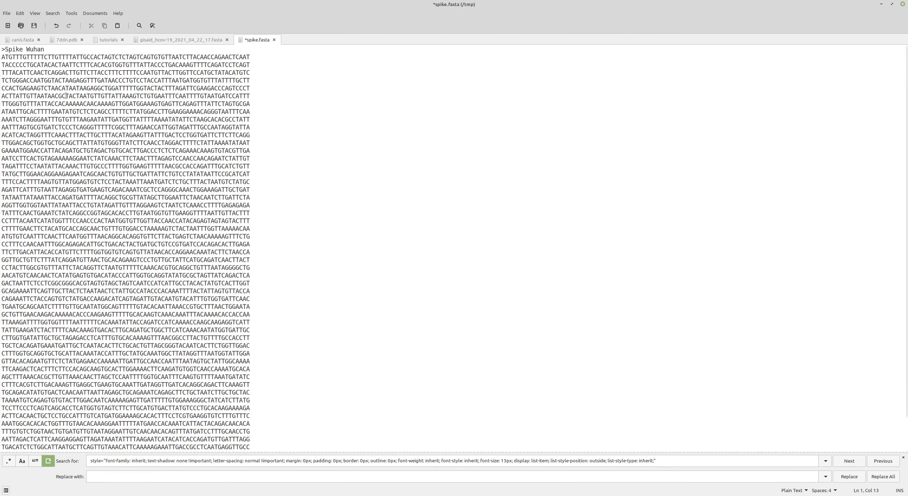
left_click(1, 57)
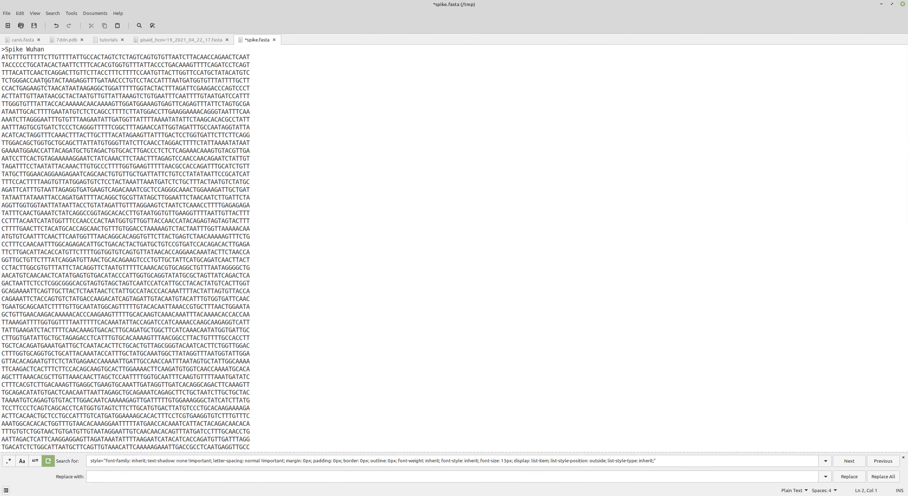
type("gtcg")
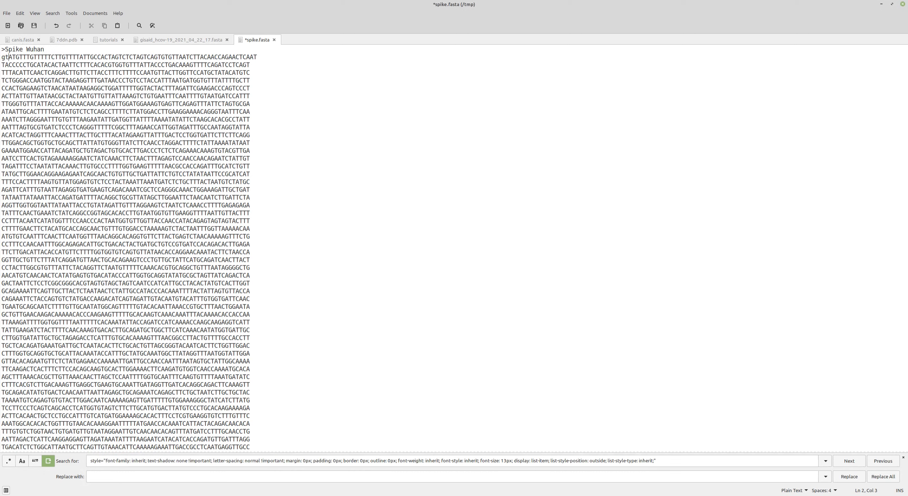
type("ac")
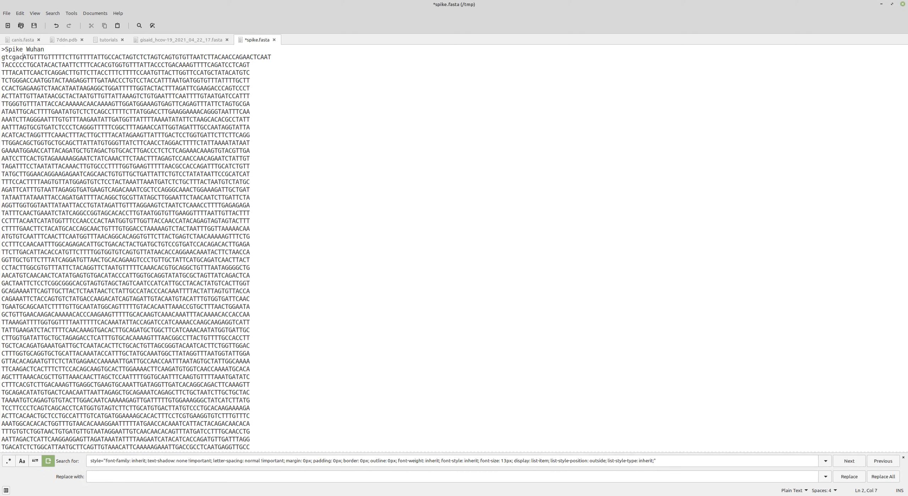
left_click_drag(22, 57, 1, 57)
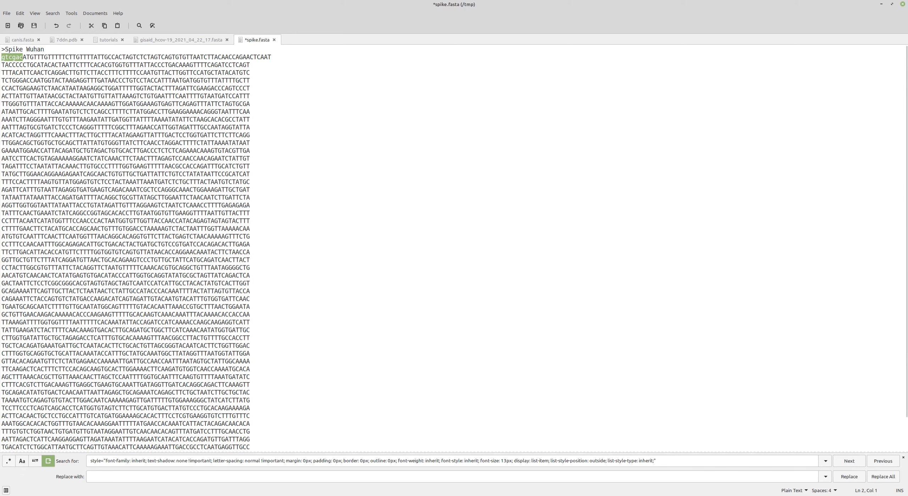
Check the CCCGGG site in pUC19's multiple cloning site in UGENE, and append cccggg after the spike sequence's final TAA in spike.fasta
left_click(238, 479)
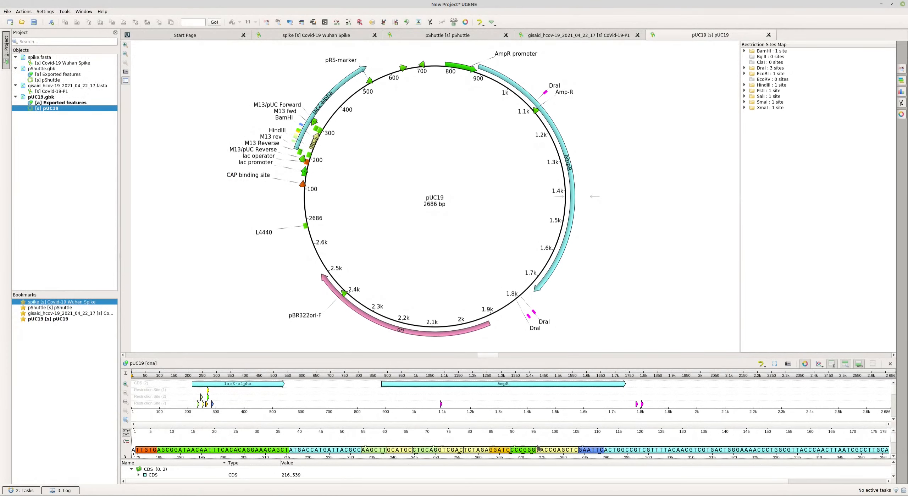
mouse_move(528, 450)
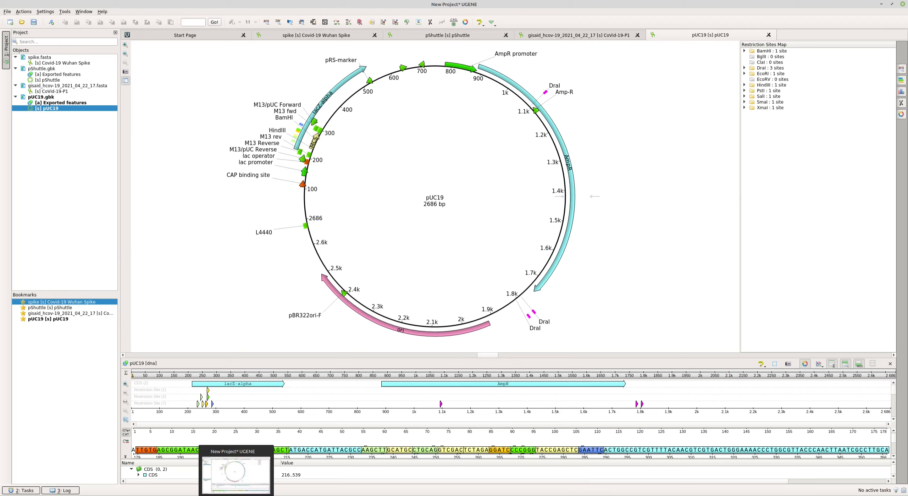
mouse_move(122, 495)
left_click(120, 480)
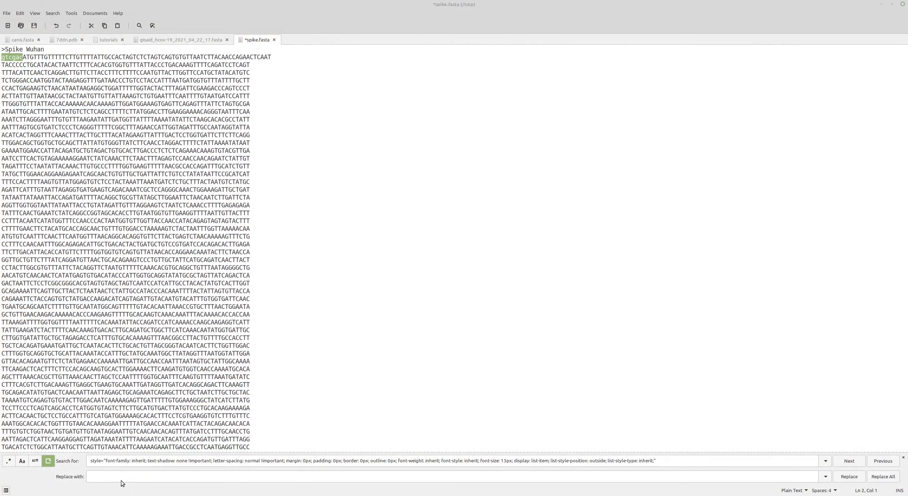
scroll(138, 249, "down", 2)
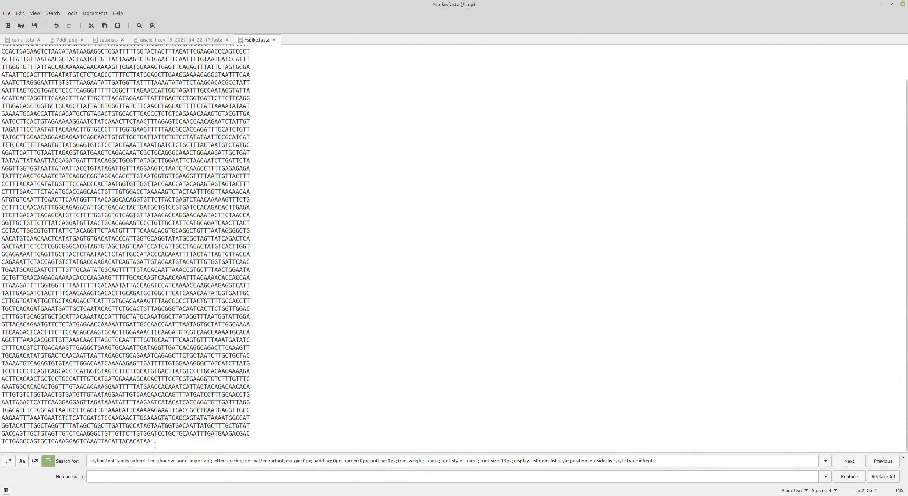
left_click(156, 442)
type("cccggg")
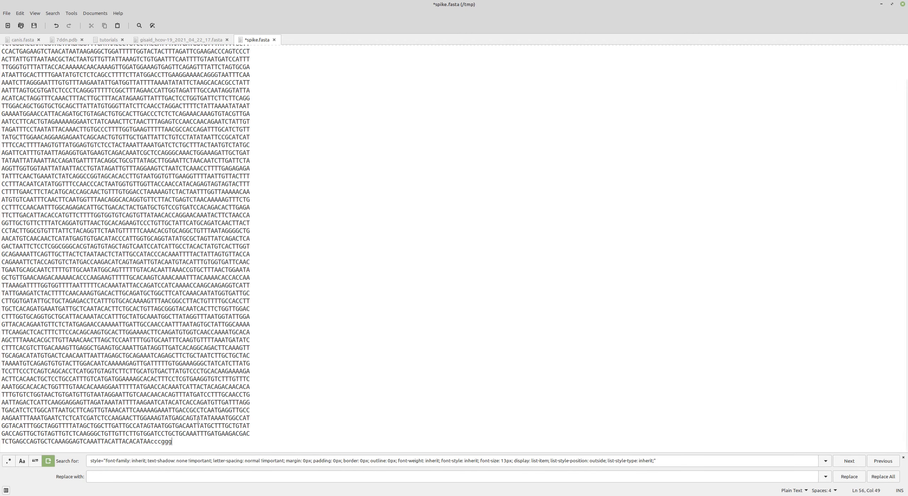
Pad both ends of the spike sequence by adding NNNNN before gtcgac and NNNNN after cccggg
scroll(197, 421, "up", 2)
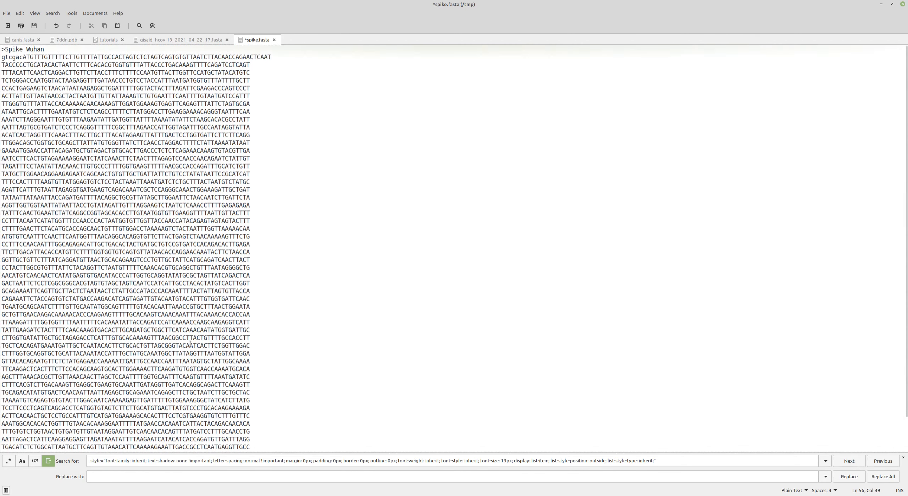
left_click(3, 56)
type("NNNNN")
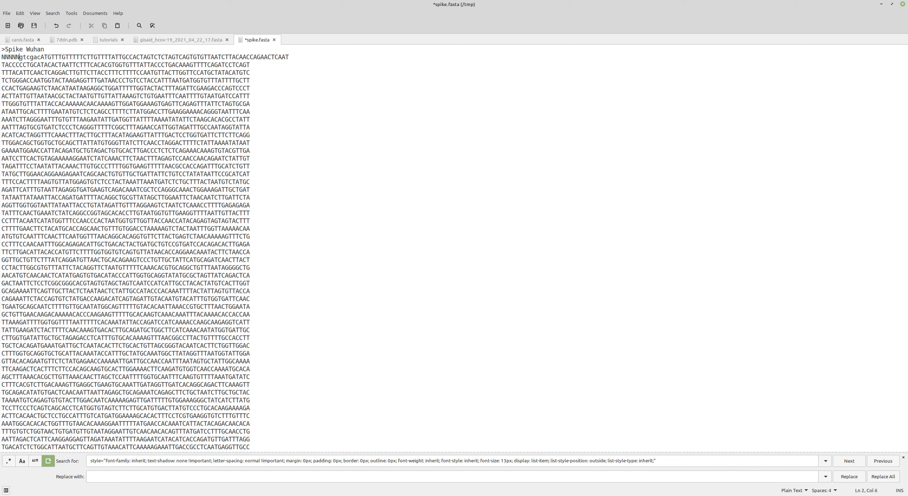
scroll(330, 213, "down", 2)
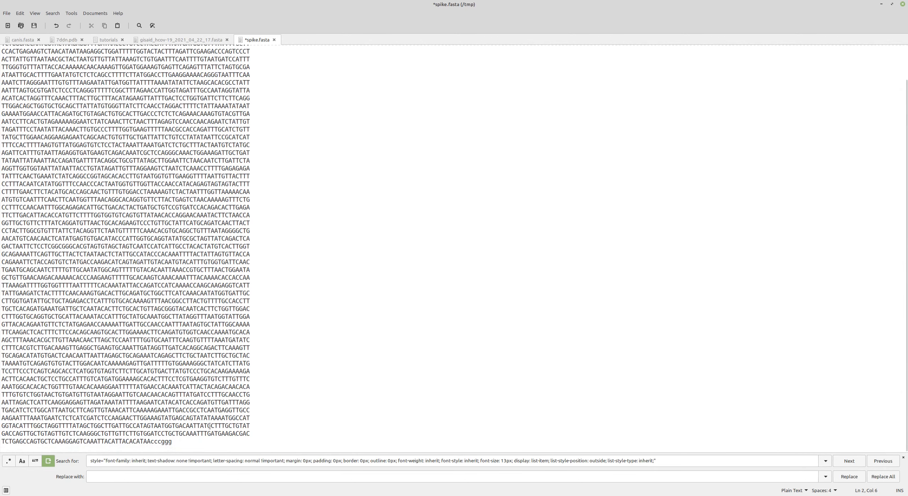
left_click(198, 446)
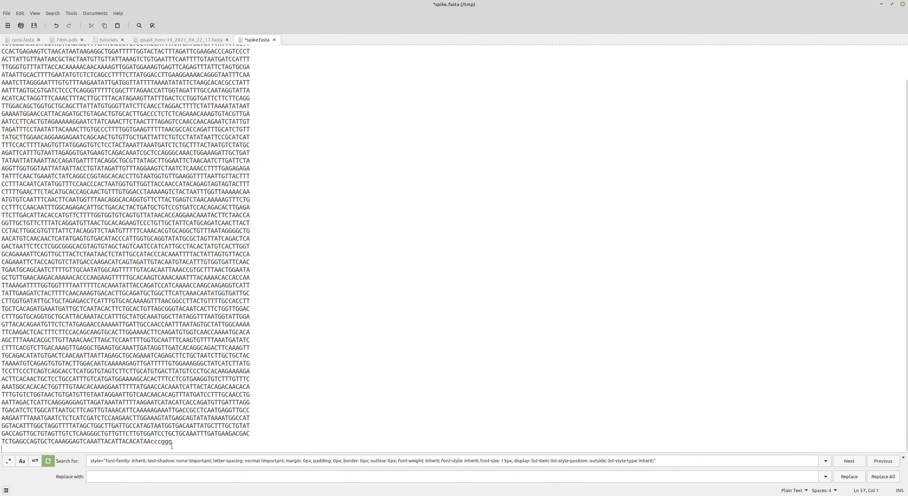
key("BackSpace")
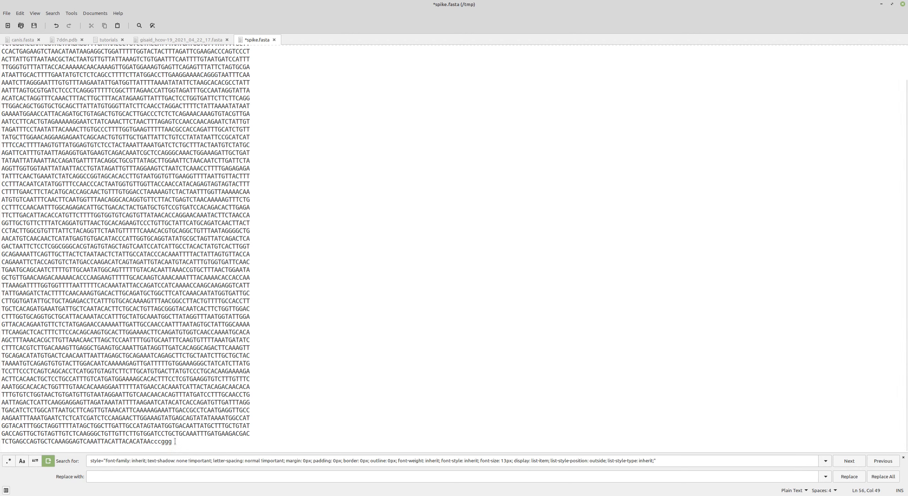
type("NNNNN")
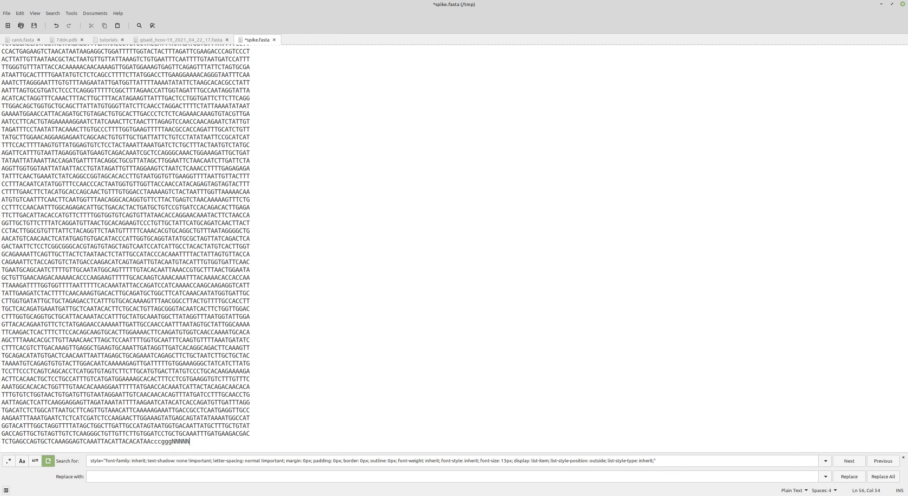
Save the edited sequence as a new file named spikemod.fasta in the tmp folder
scroll(305, 245, "up", 2)
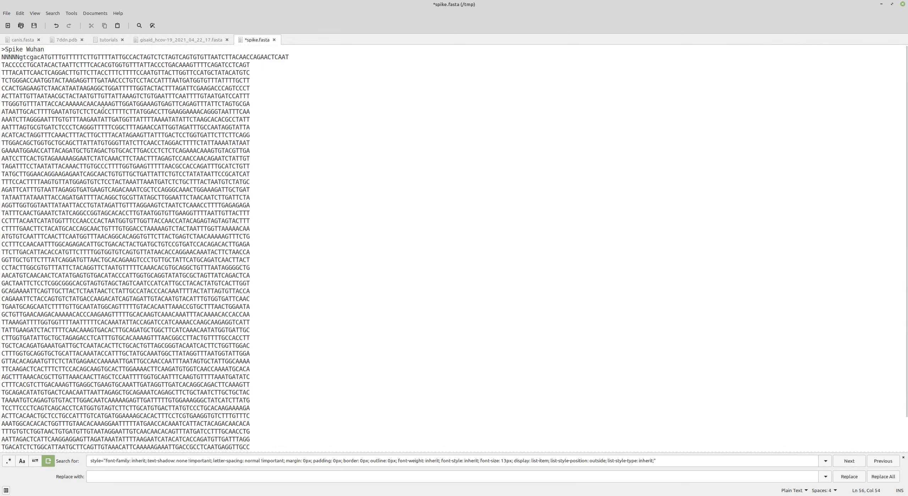
left_click(6, 13)
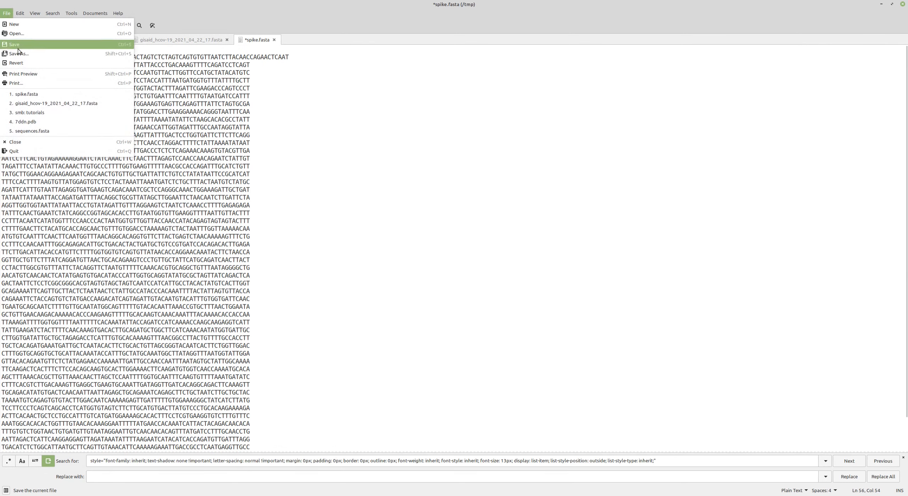
left_click(31, 56)
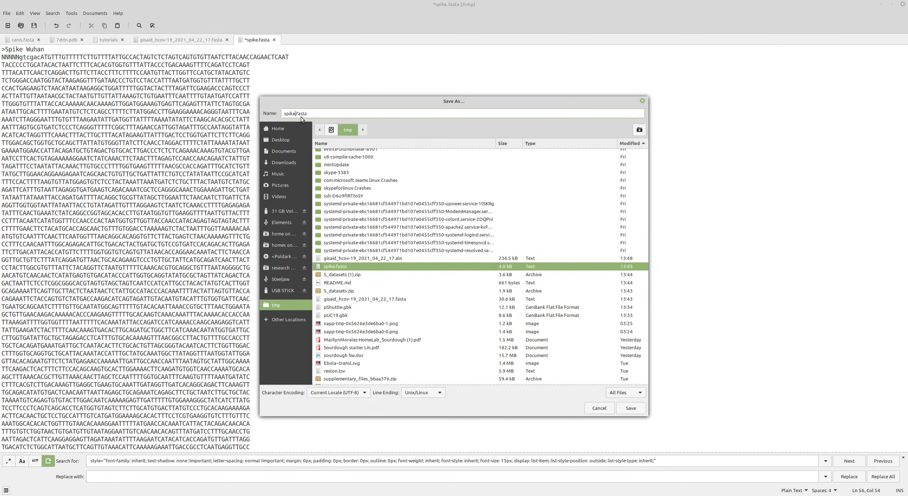
type("mod")
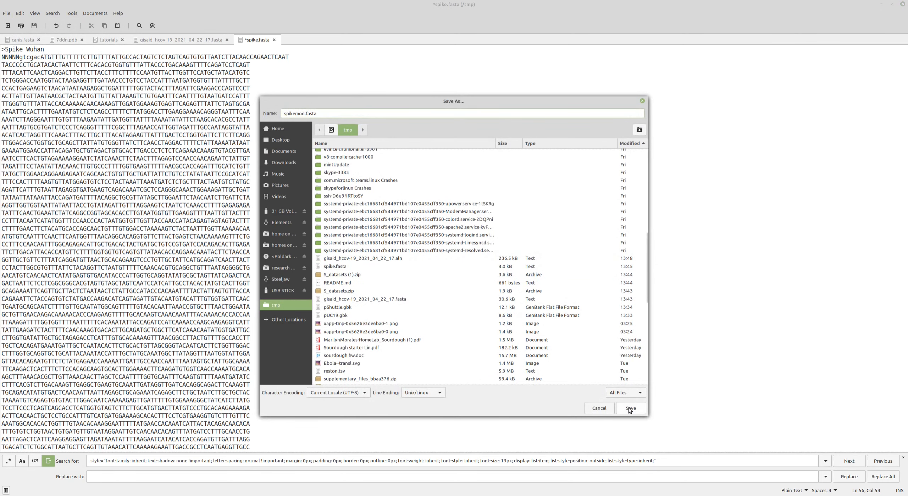
key("Return")
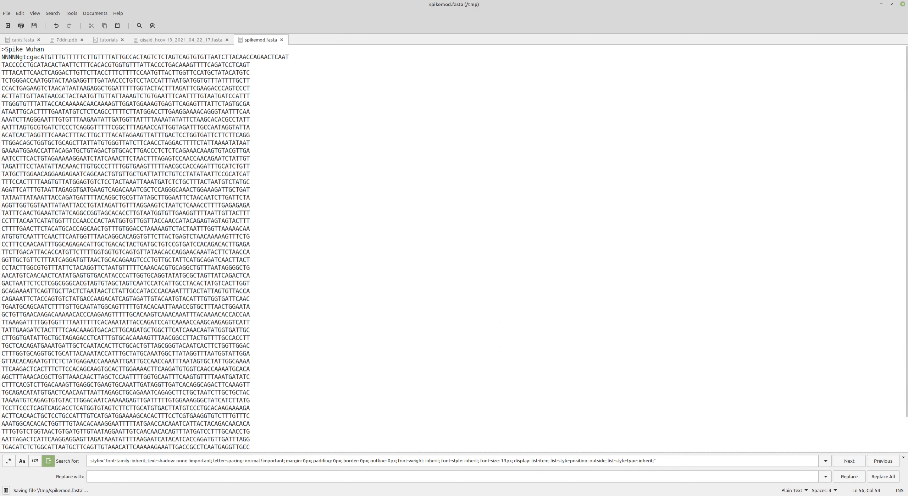
Switch to UGENE and open spikemod.fasta from the /tmp folder
mouse_move(237, 495)
left_click(236, 477)
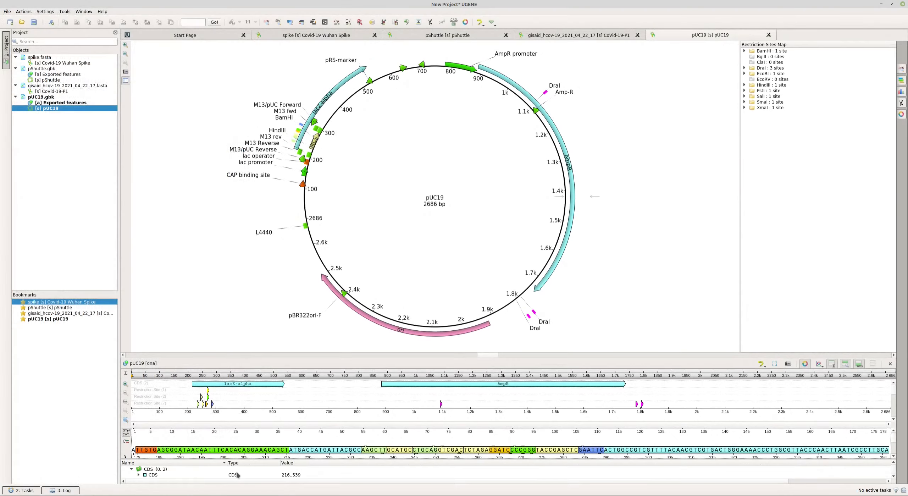
left_click(7, 11)
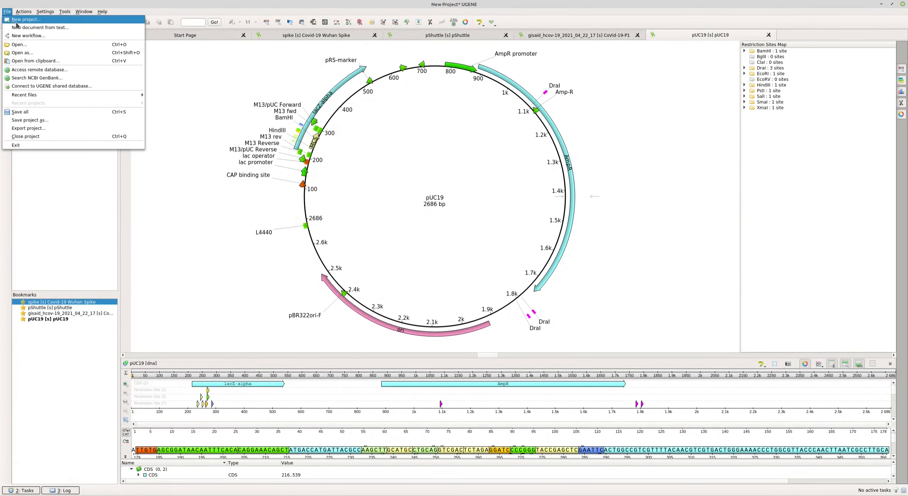
left_click(19, 44)
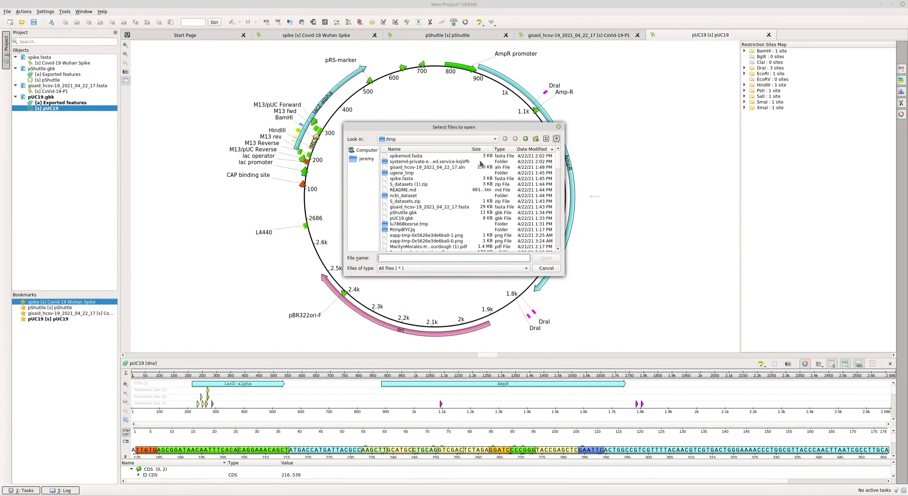
left_click(418, 157)
double_click(417, 158)
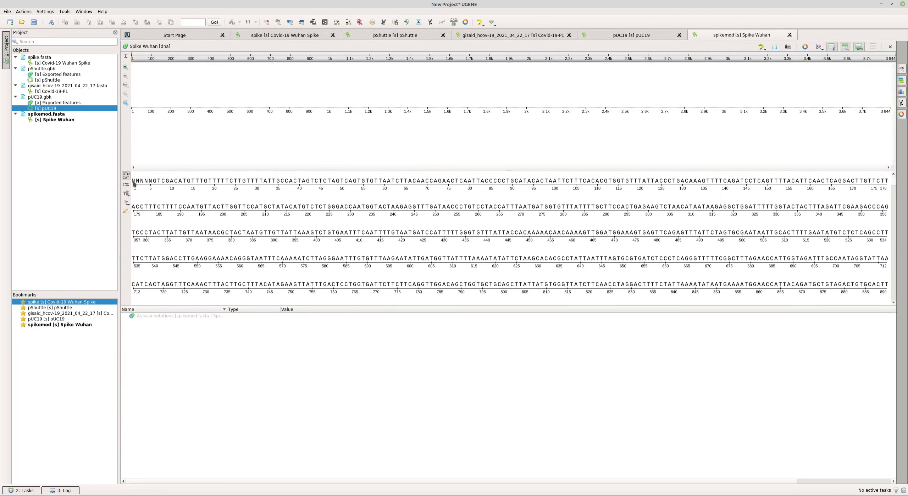
Check the added NNNNNGTCGAC at the start and CCCGGGNNNNN at the end of the Spike Wuhan sequence
mouse_move(132, 181)
left_mouse_down()
mouse_move(264, 186)
mouse_move(235, 187)
left_mouse_up()
left_click(170, 192)
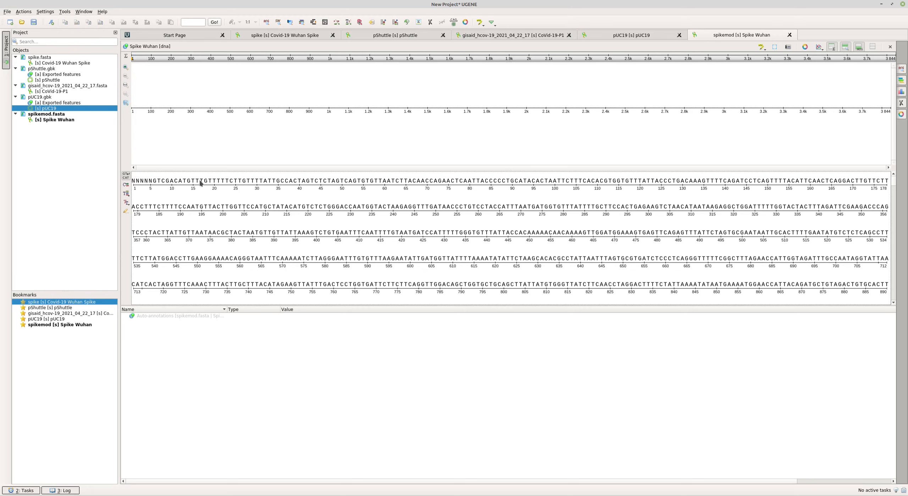
left_click_drag(217, 182, 132, 189)
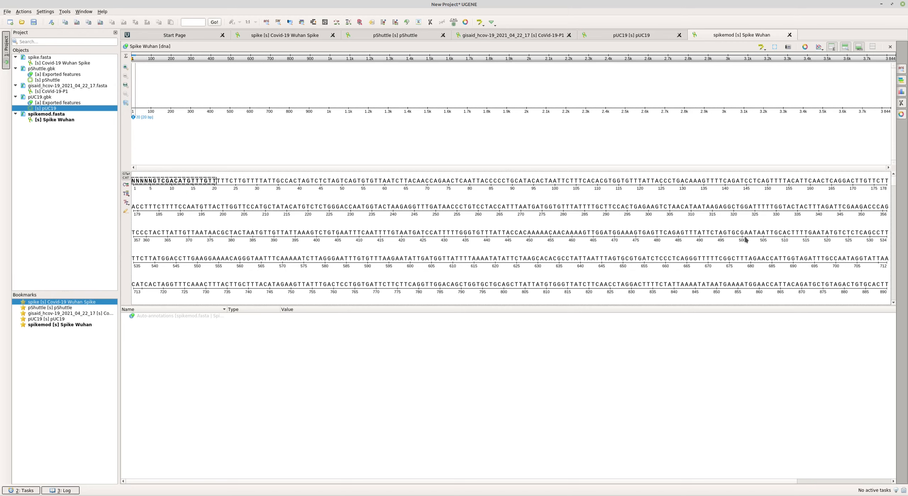
scroll(704, 240, "down", 5)
scroll(867, 238, "down", 5)
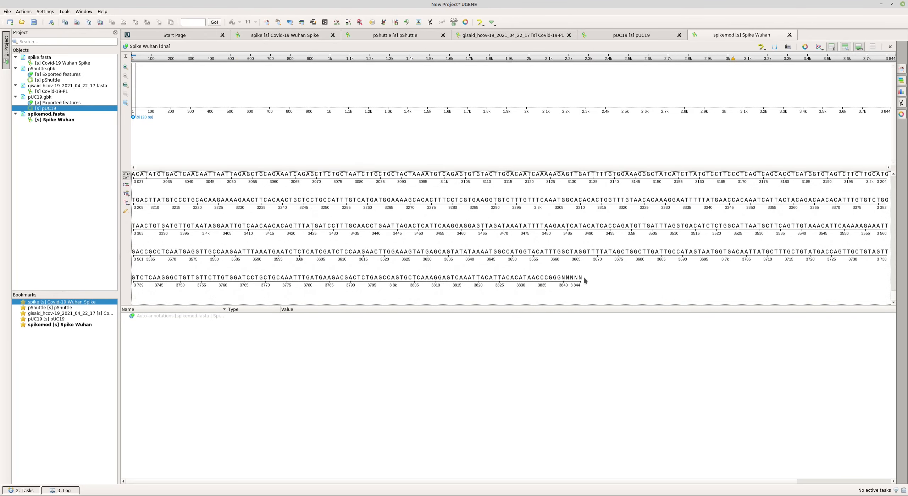
left_click_drag(585, 280, 527, 283)
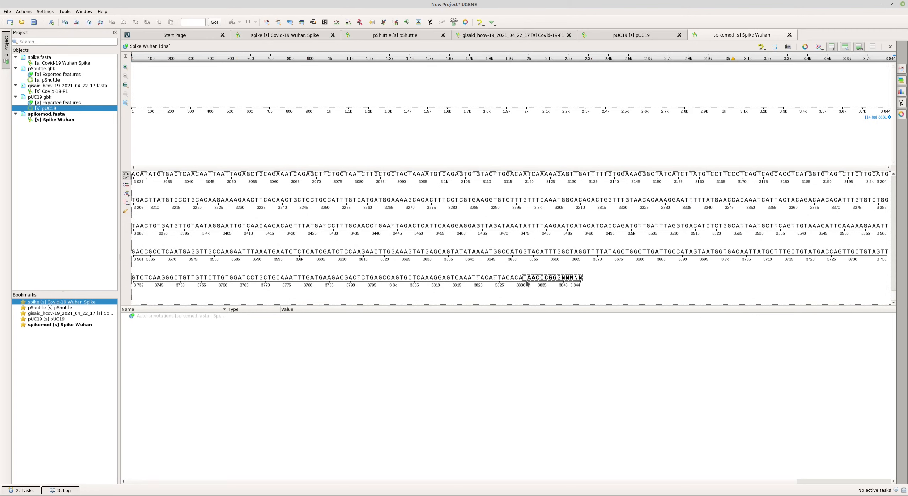
left_click(637, 270)
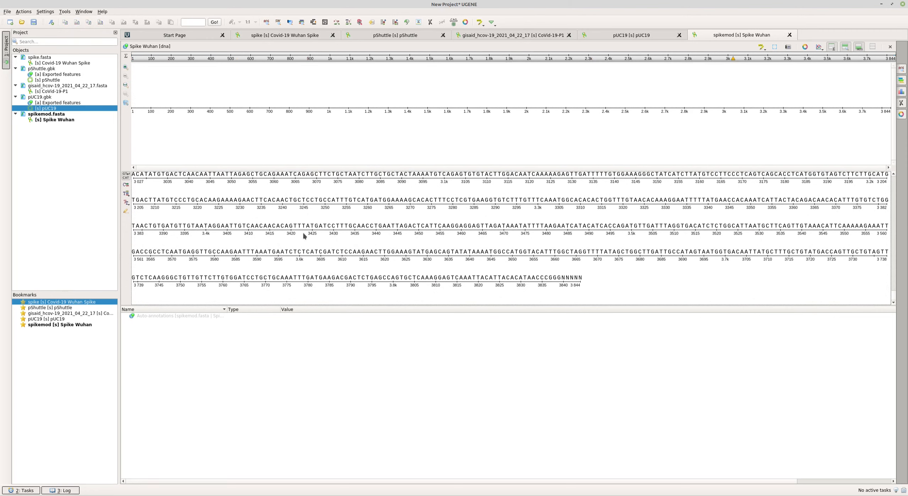
Show the complementary strand of the Spike Wuhan sequence and check both strands at the CCCGGGNNNNN end
left_click(126, 185)
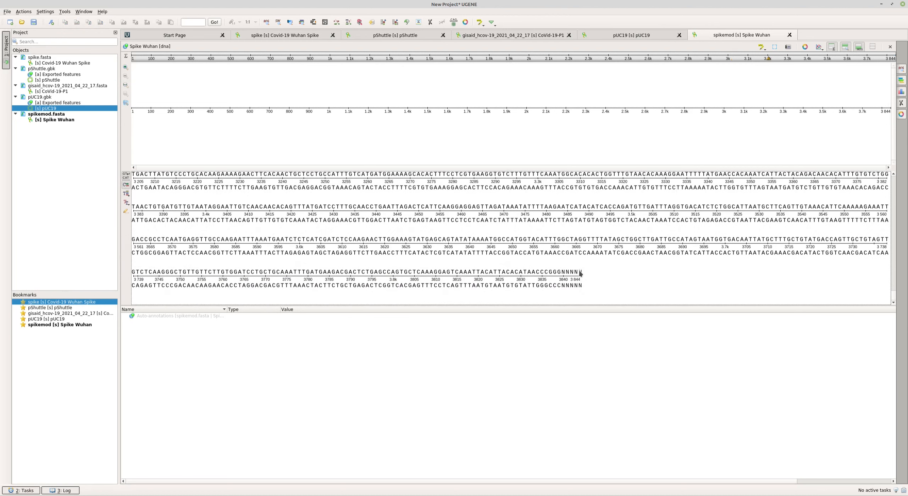
left_click_drag(581, 273, 485, 288)
left_click(598, 283)
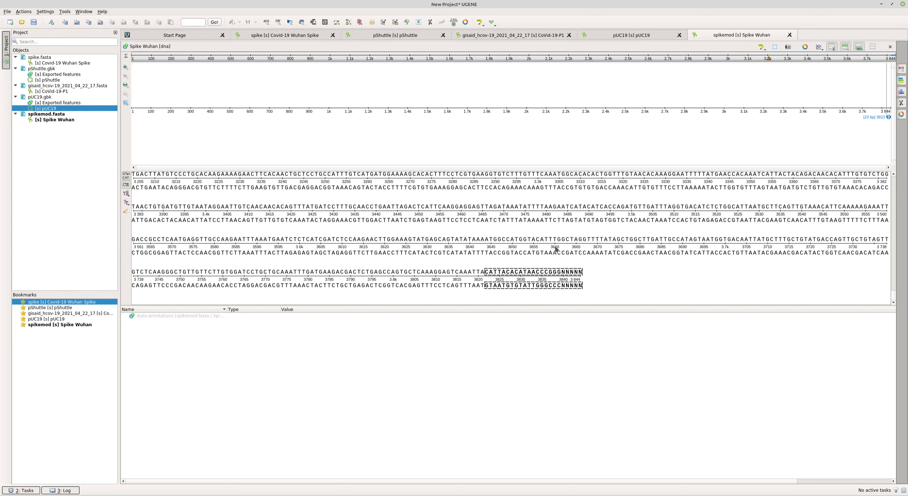
left_click(616, 273)
scroll(575, 242, "up", 12)
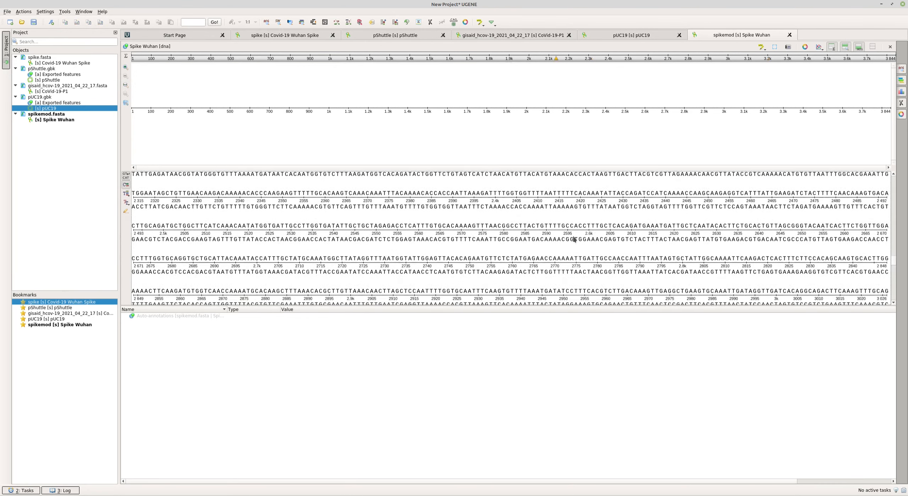
scroll(560, 229, "up", 7)
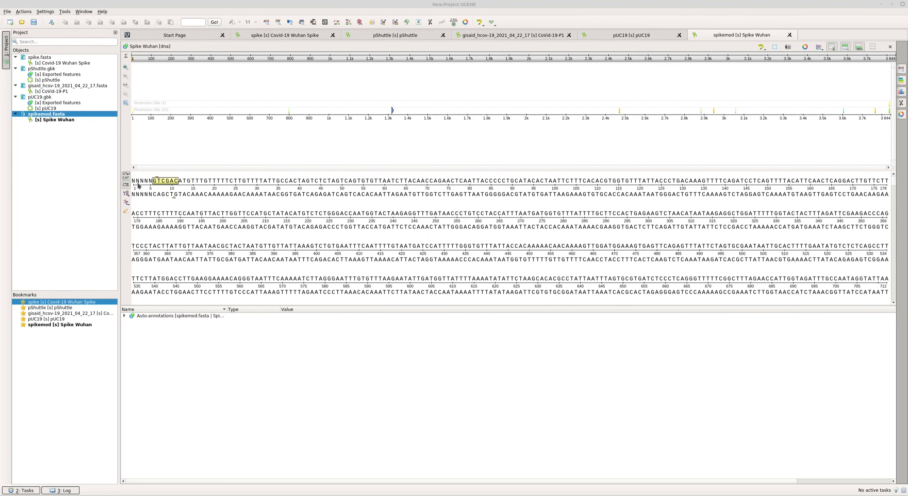
Inspect the SalI, first PstI, EcoRI and BglII restriction sites along the Spike Wuhan sequence
left_click(165, 181)
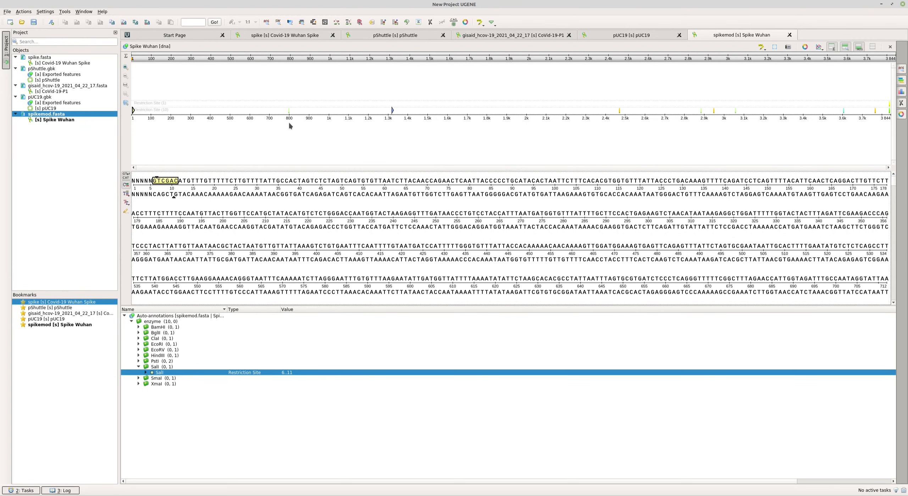
scroll(418, 239, "down", 1)
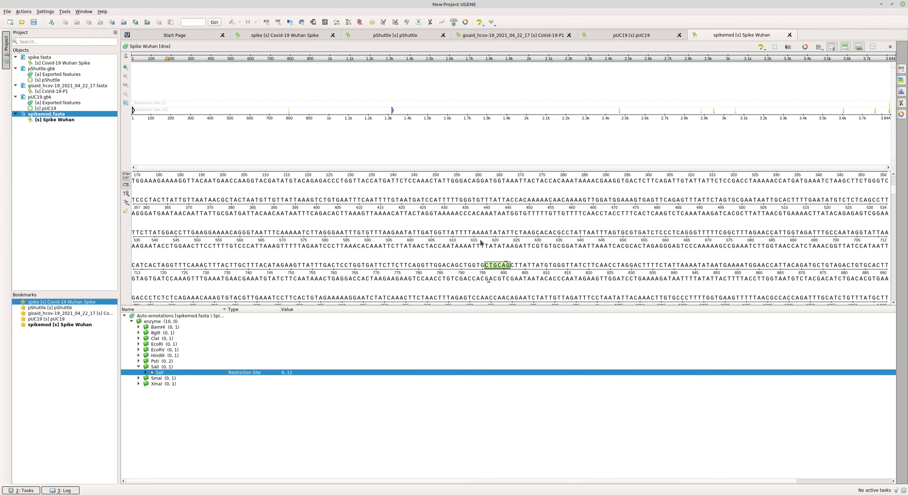
left_click(495, 266)
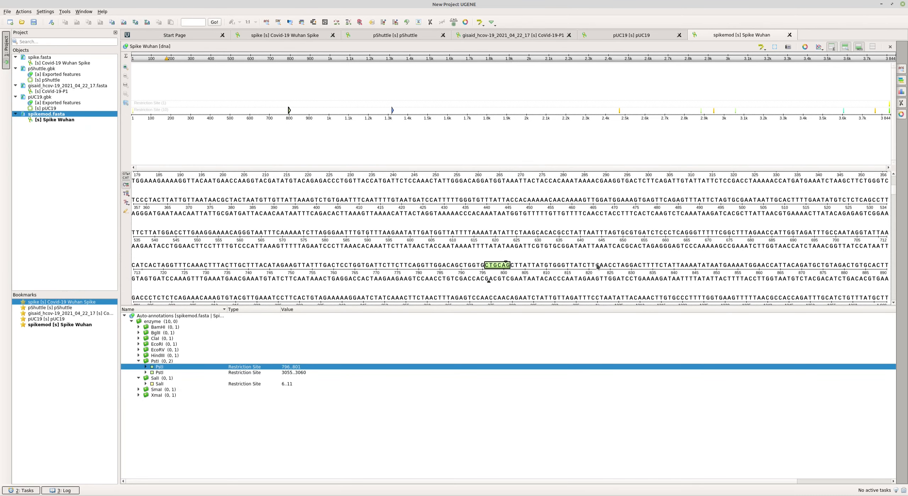
scroll(498, 264, "down", 4)
left_click(453, 232)
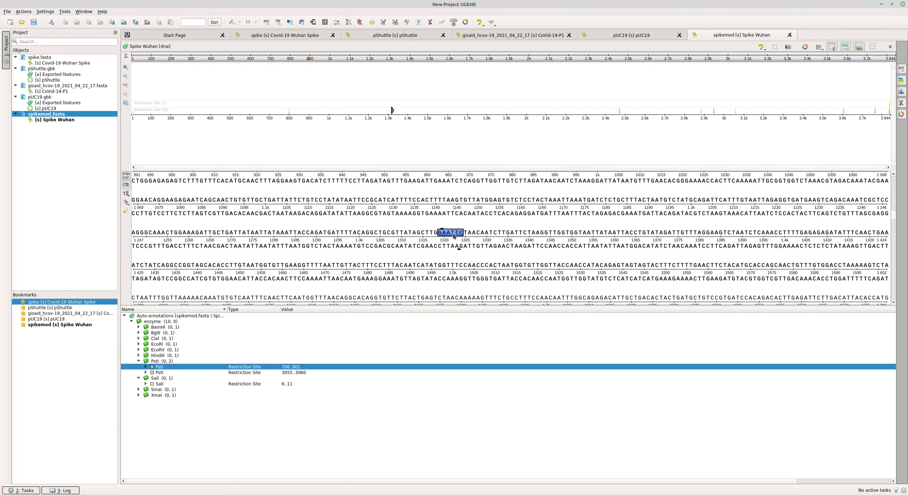
scroll(543, 230, "down", 1)
scroll(583, 244, "down", 5)
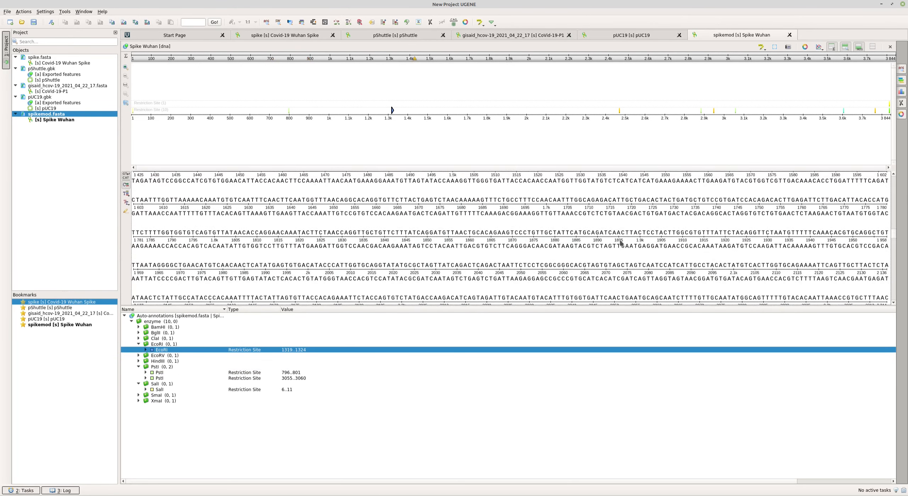
left_click(795, 240)
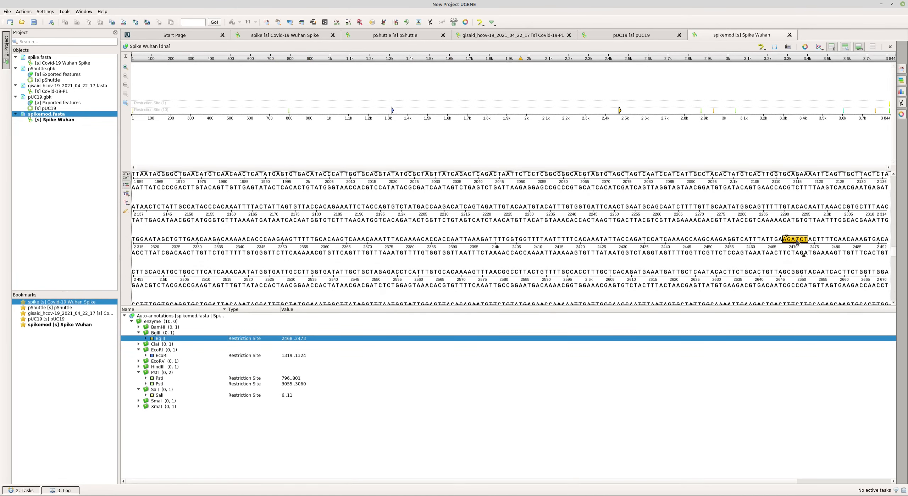
Inspect the EcoRV, HindIII and second PstI sites, and the CCCGGG site near the sequence's end
scroll(796, 241, "down", 3)
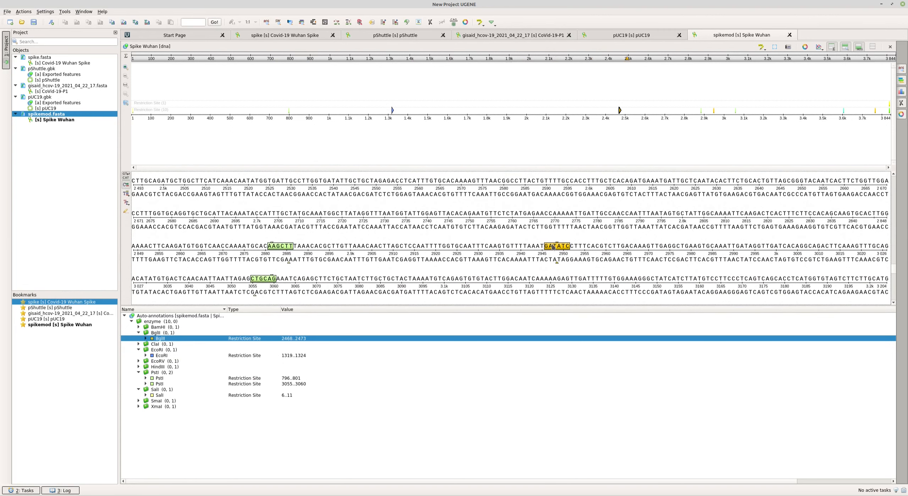
left_click(553, 246)
left_click(276, 246)
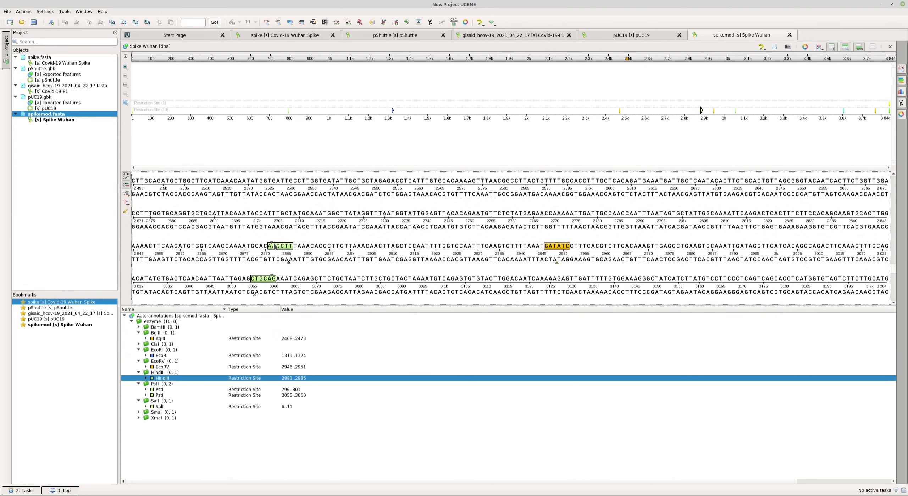
left_click(271, 279)
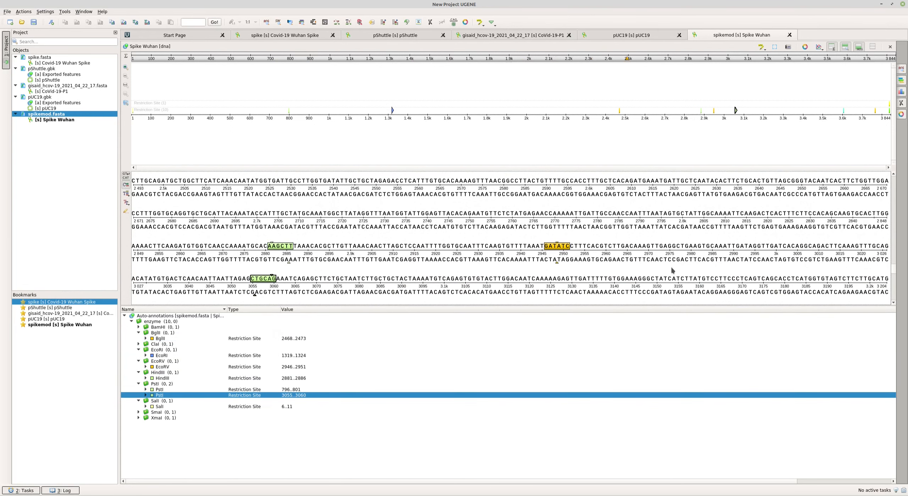
scroll(638, 266, "down", 4)
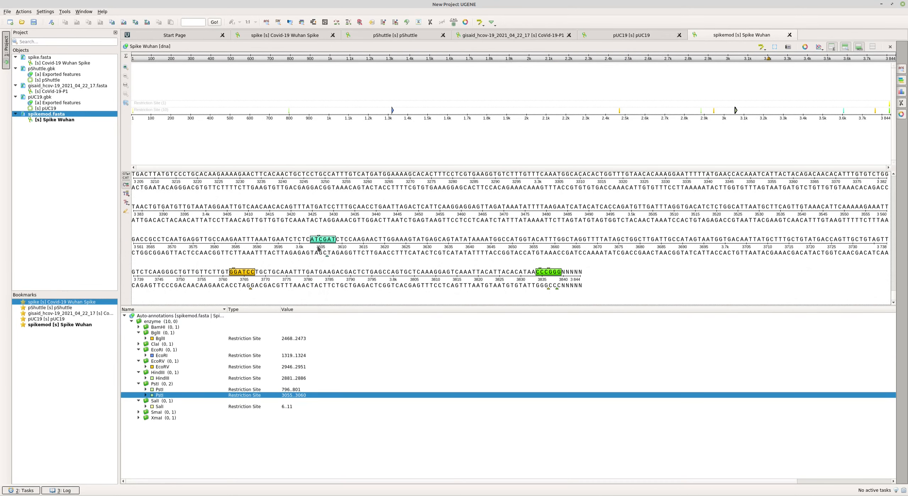
left_click(551, 274)
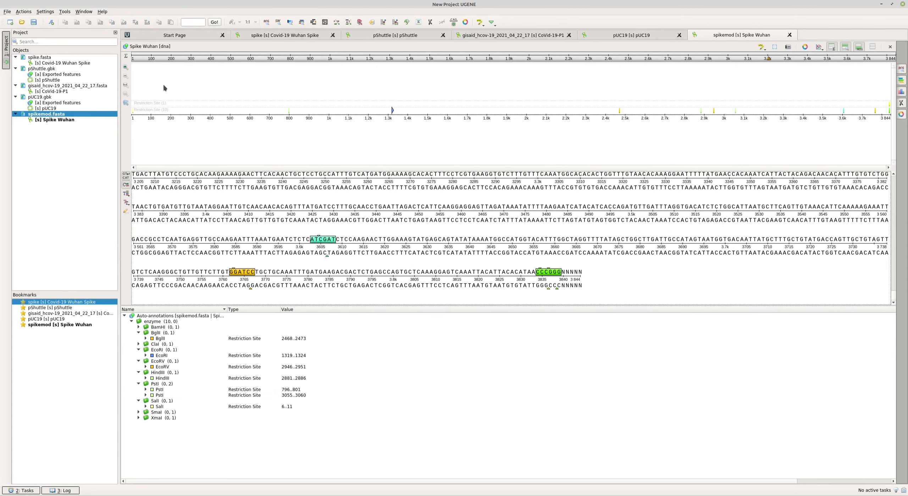
left_click(24, 12)
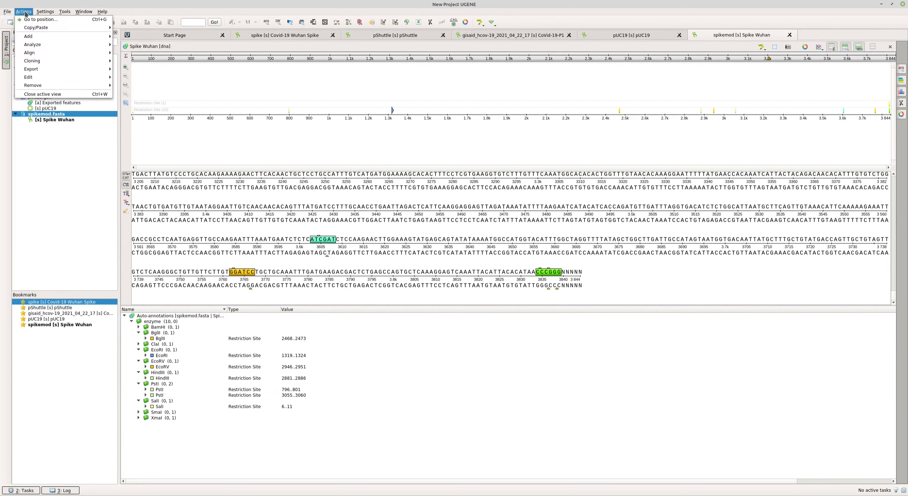
mouse_move(34, 49)
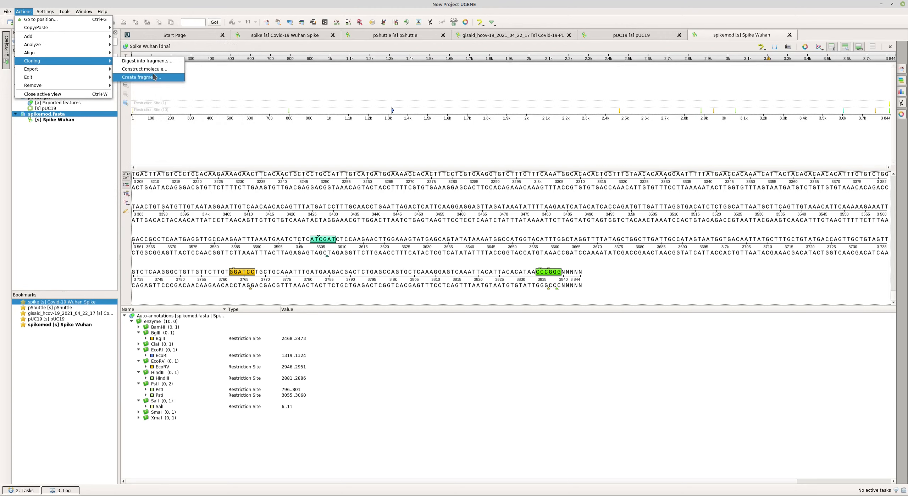
left_click(155, 76)
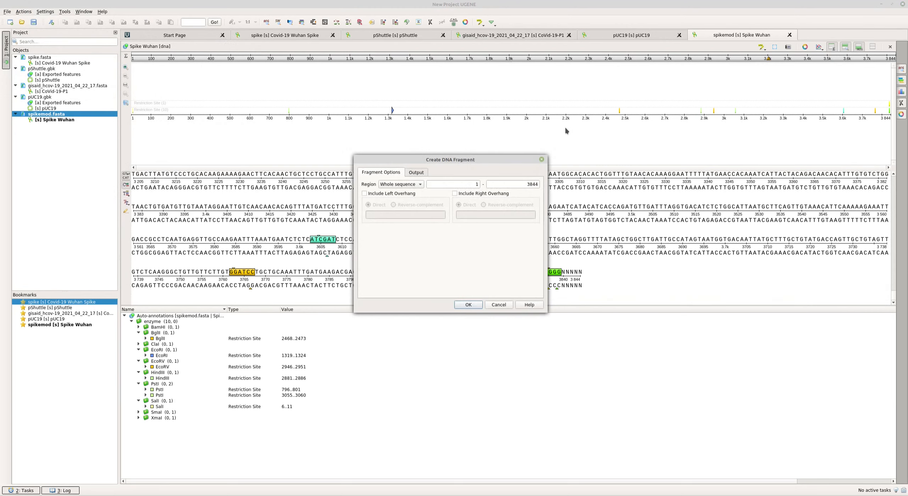
left_click(500, 304)
Digest the Spike Wuhan sequence into fragments with SalI and SmaI as a linear molecule, and select the resulting annotations object in the project
left_click(20, 14)
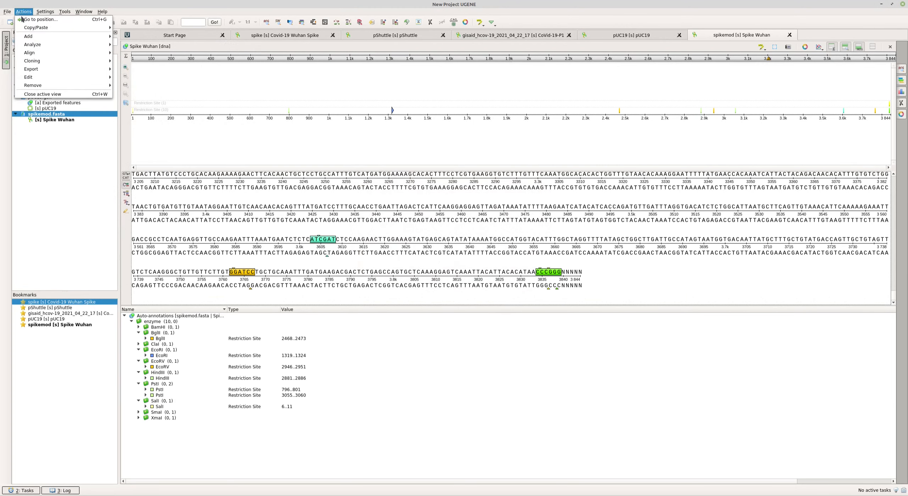
mouse_move(37, 63)
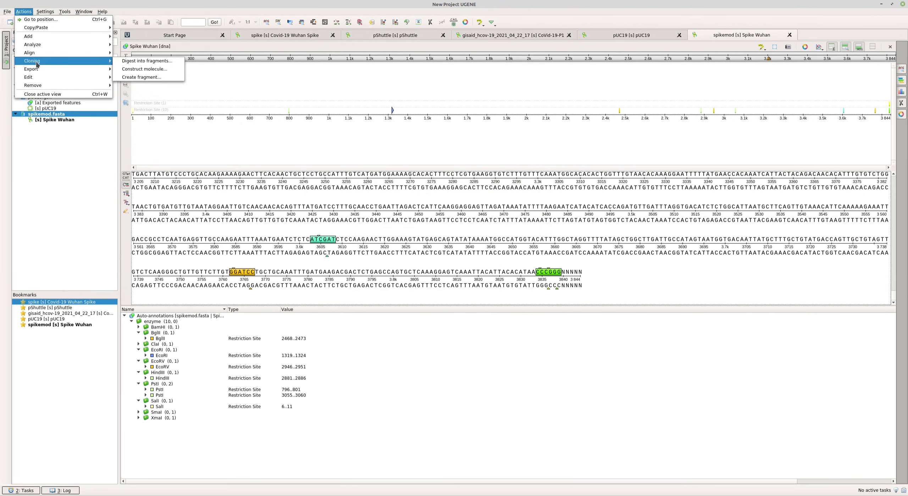
left_click(149, 61)
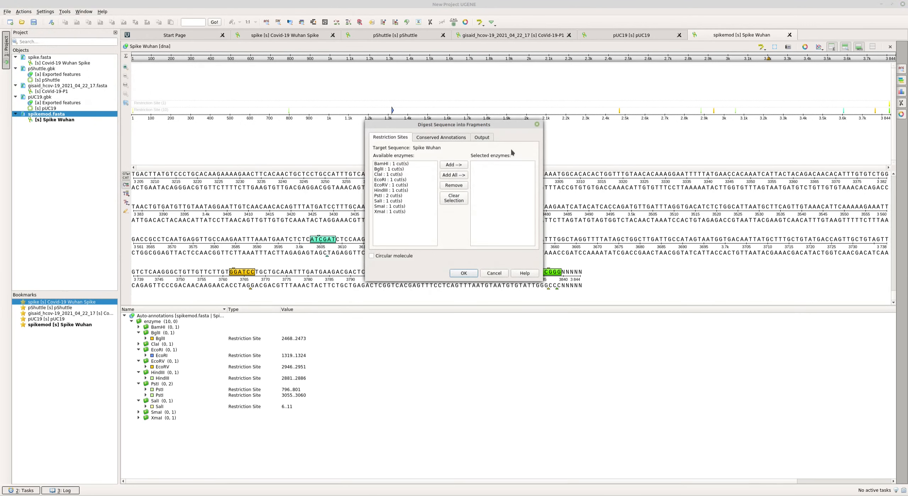
left_click(383, 200)
left_click(457, 166)
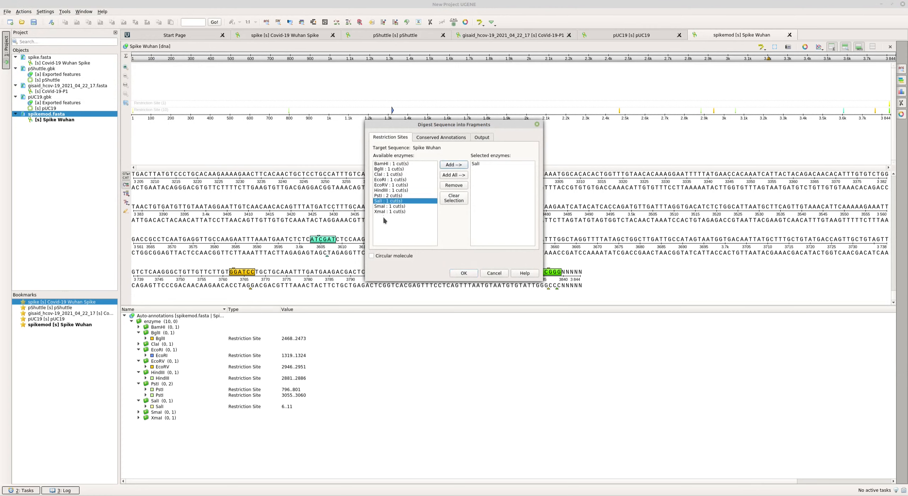
left_click(385, 207)
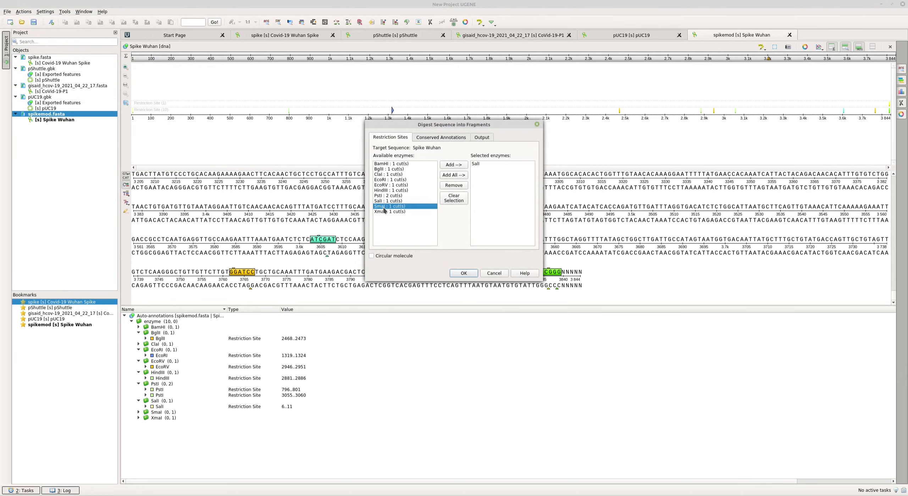
left_click(457, 164)
left_click(463, 273)
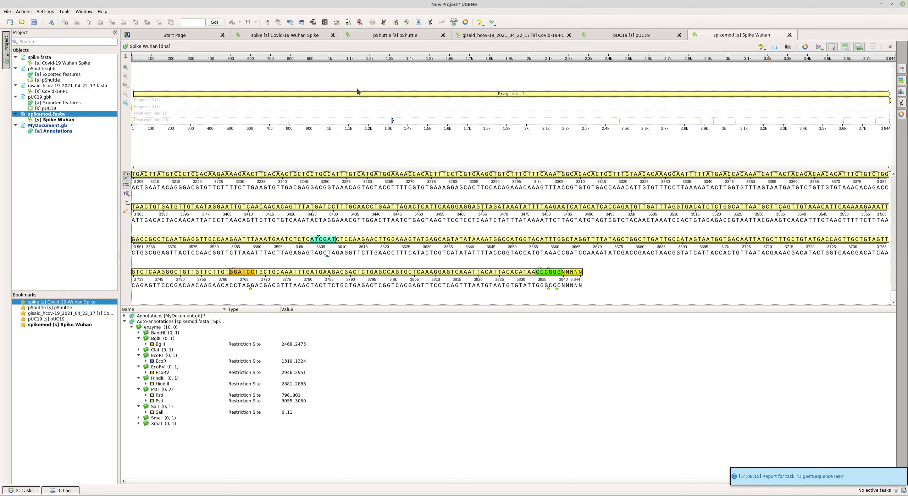
left_click(43, 127)
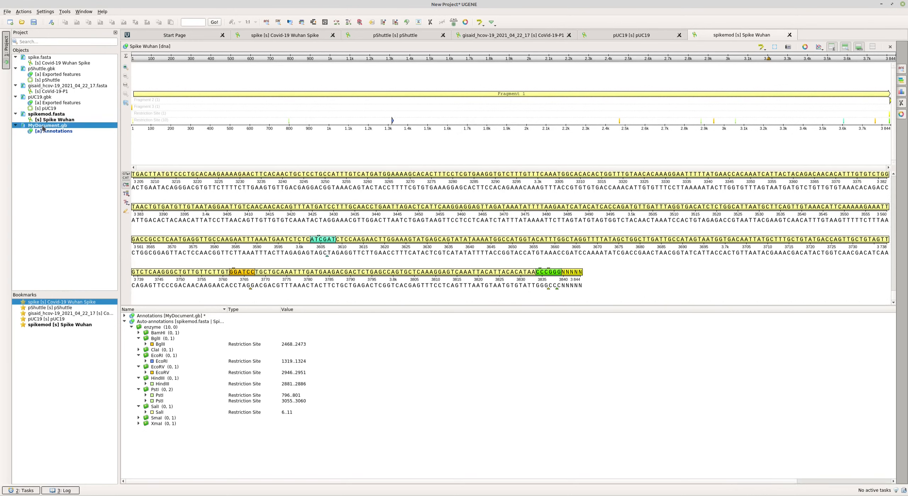
left_click(46, 131)
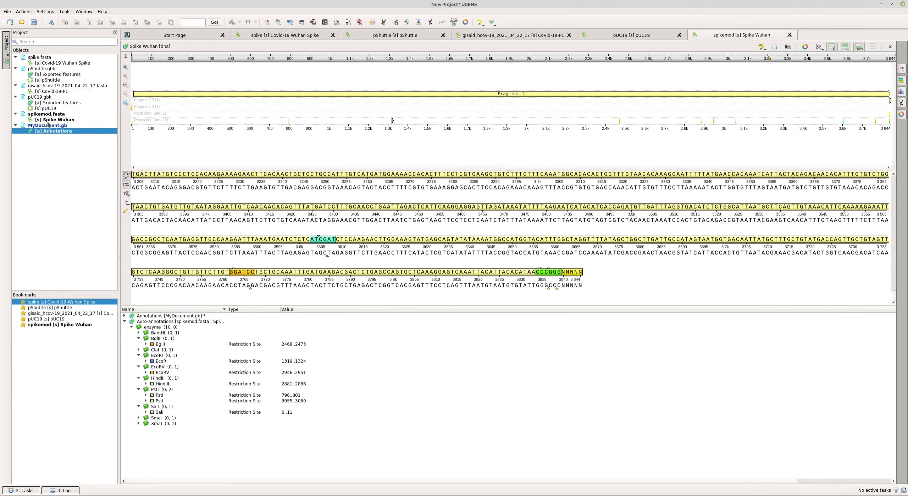
Select the Fragment 1 annotation on the Spike Wuhan sequence to examine the digest fragments
left_click(213, 93)
right_click(215, 95)
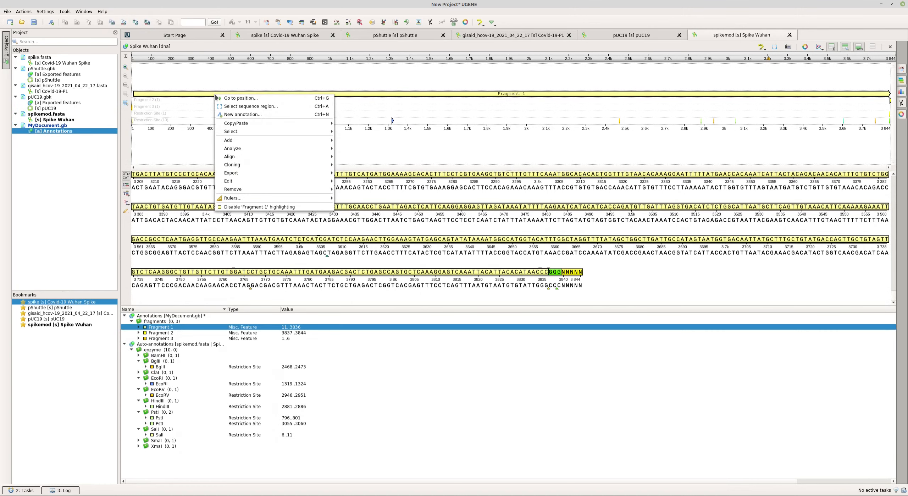
left_click(56, 187)
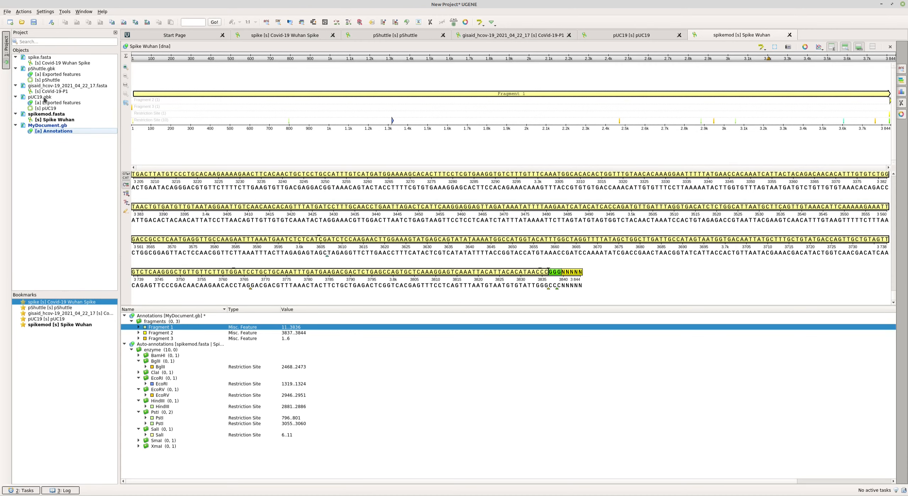
Open the pUC19 plasmid and digest it into fragments with SalI and SmaI as a circular molecule
double_click(44, 99)
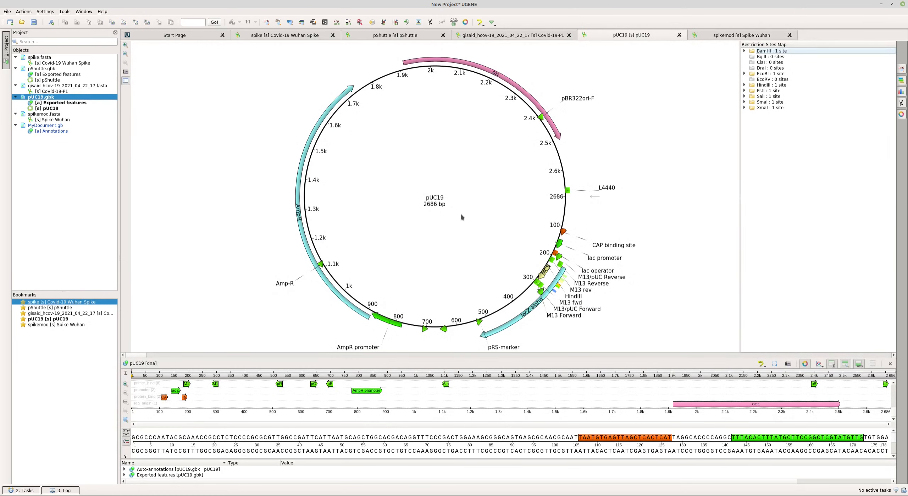
scroll(584, 193, "down", 16)
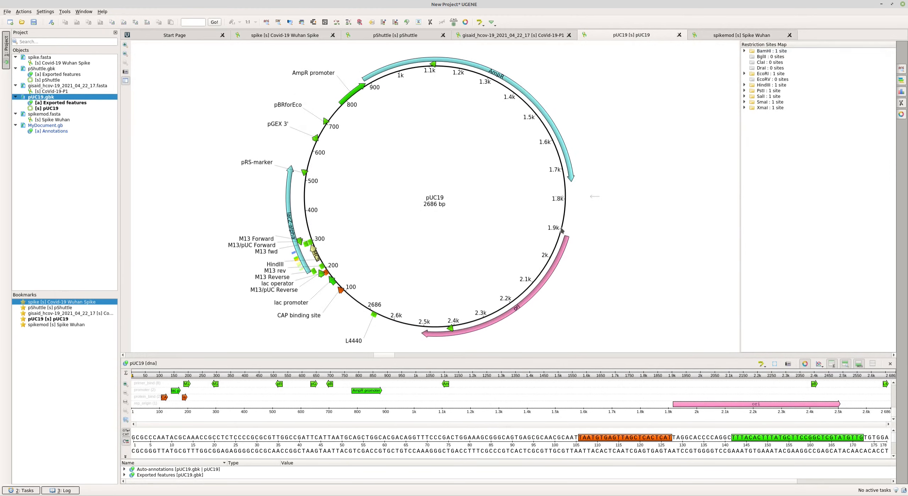
scroll(562, 231, "down", 5)
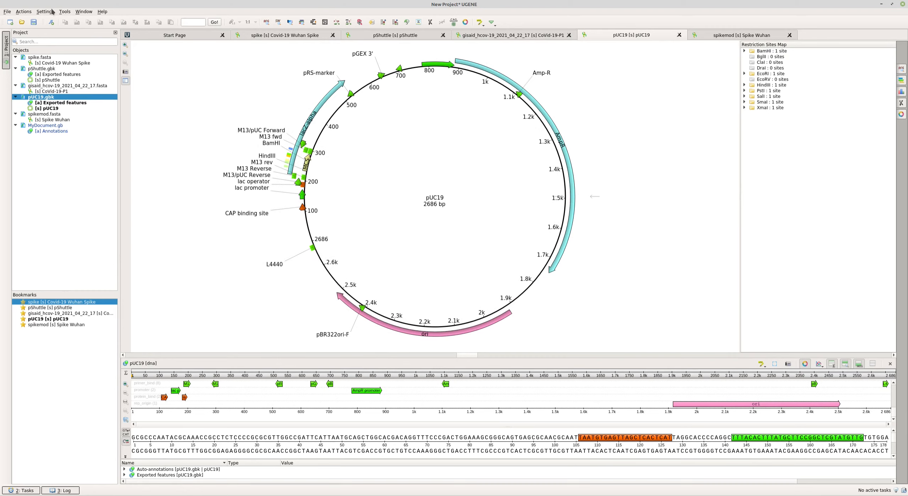
left_click(23, 11)
mouse_move(31, 46)
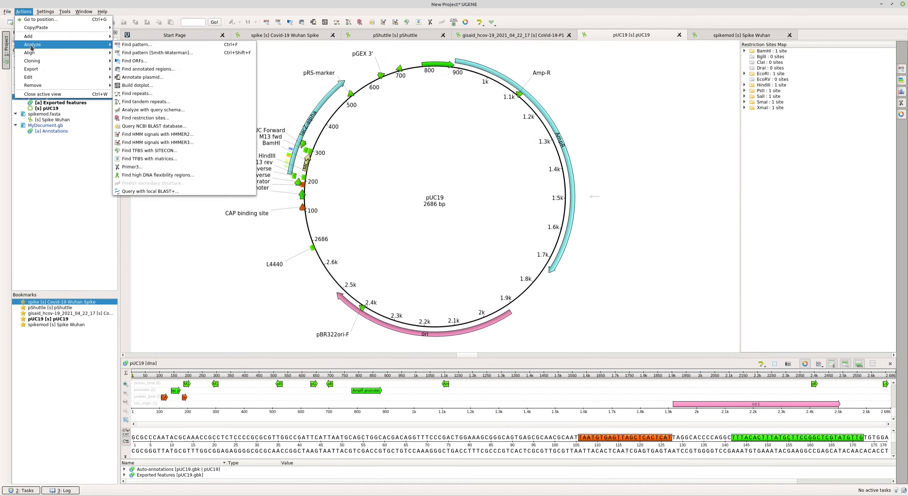
left_click(161, 64)
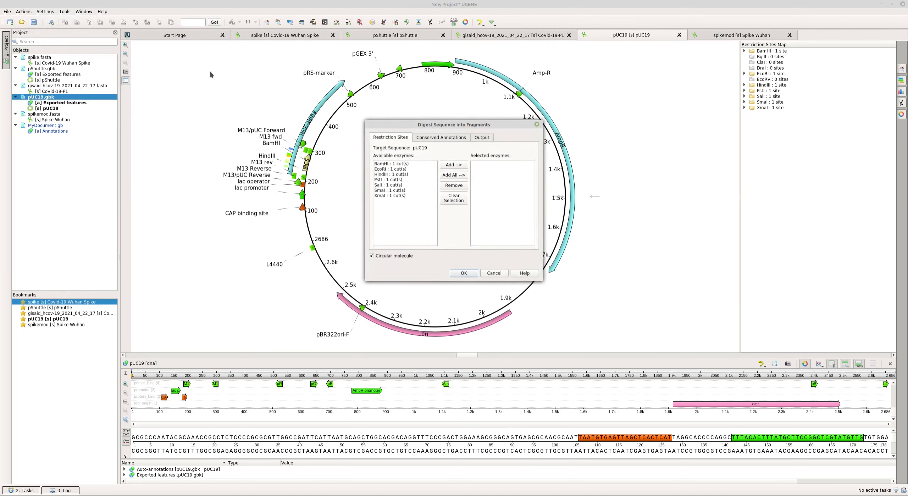
left_click(385, 185)
left_click(458, 165)
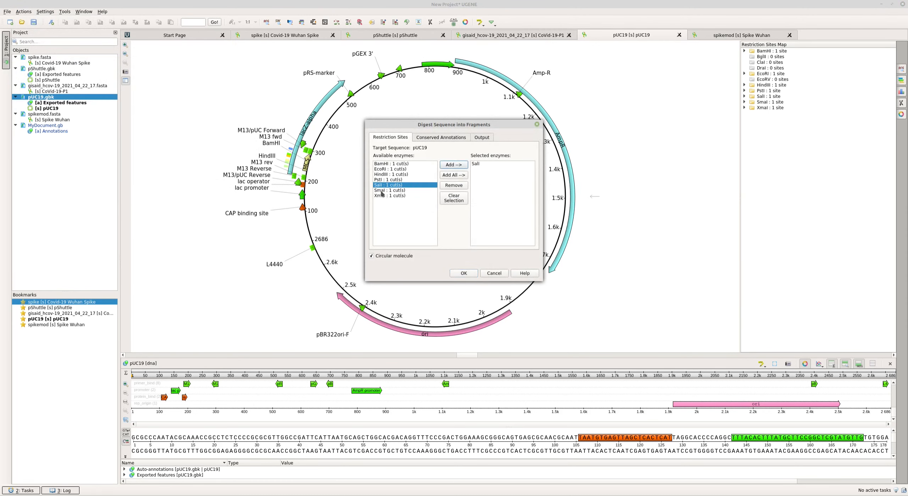
left_click(385, 191)
left_click(455, 165)
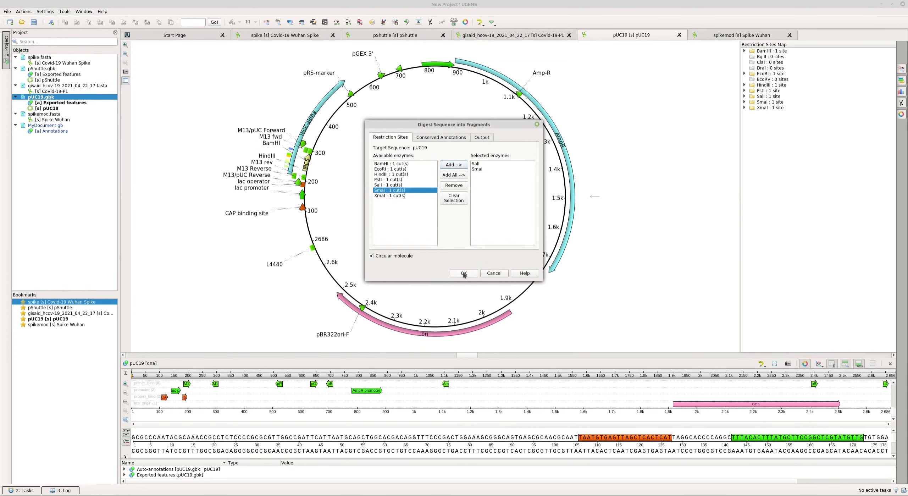
left_click(463, 273)
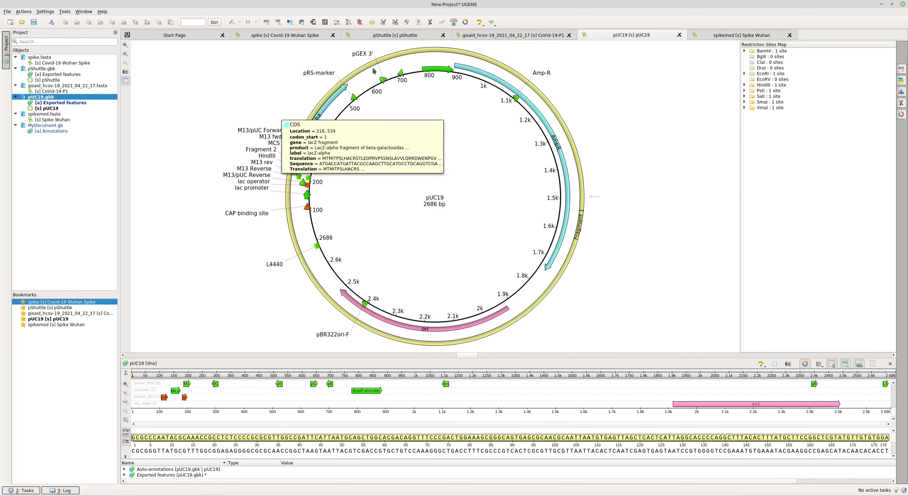
Construct a circular molecule from pUC19 Fragment 1 followed by Spike Wuhan Fragment 1, with the fragments annotated
mouse_move(365, 67)
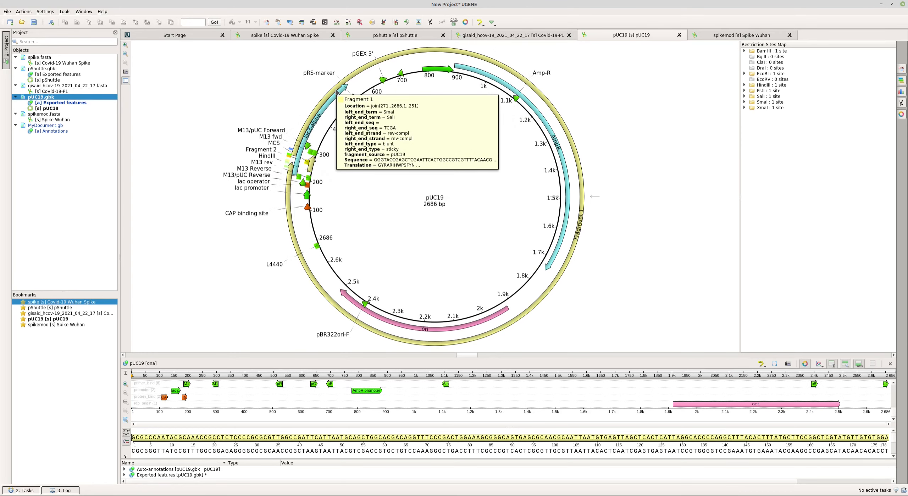
left_click(25, 11)
mouse_move(36, 61)
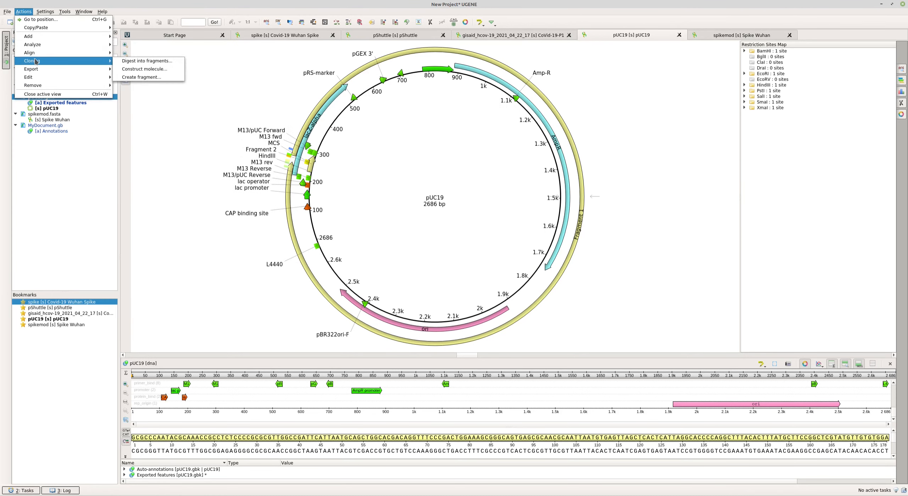
left_click(140, 68)
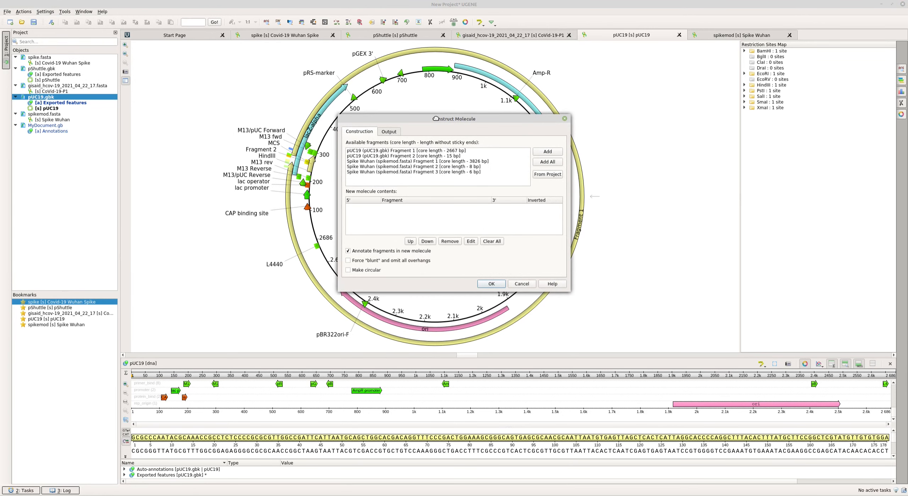
left_click_drag(437, 120, 697, 145)
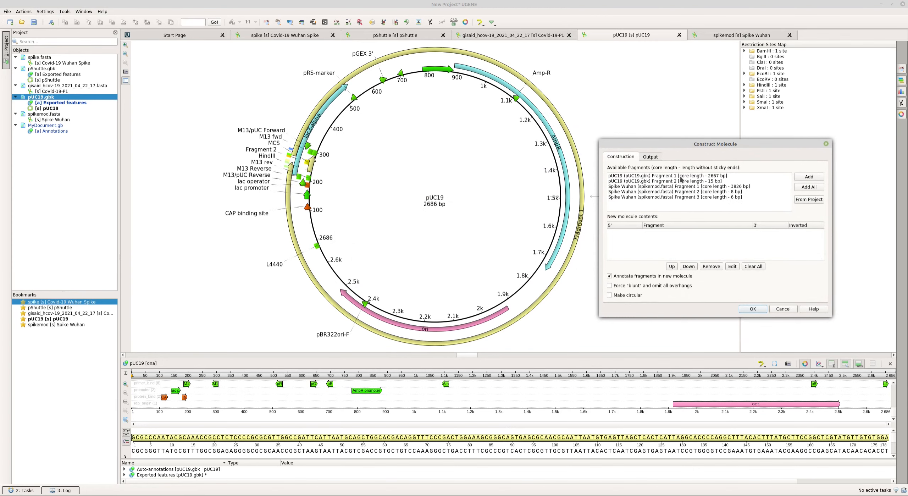
left_click(666, 176)
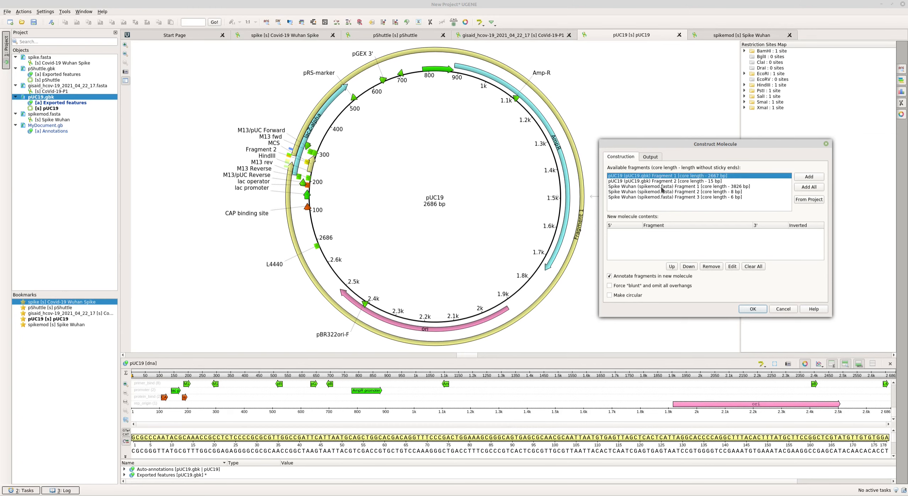
left_click(663, 186, "ctrl")
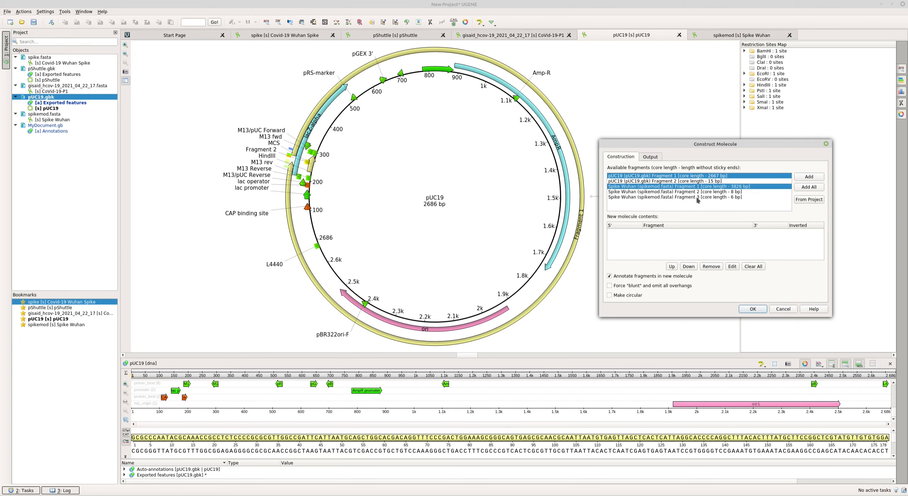
left_click(805, 180)
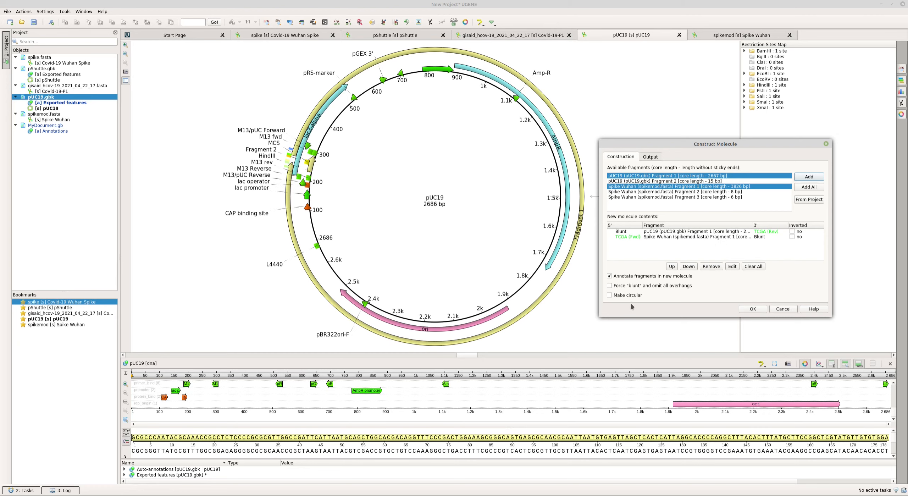
left_click(609, 297)
left_click(752, 309)
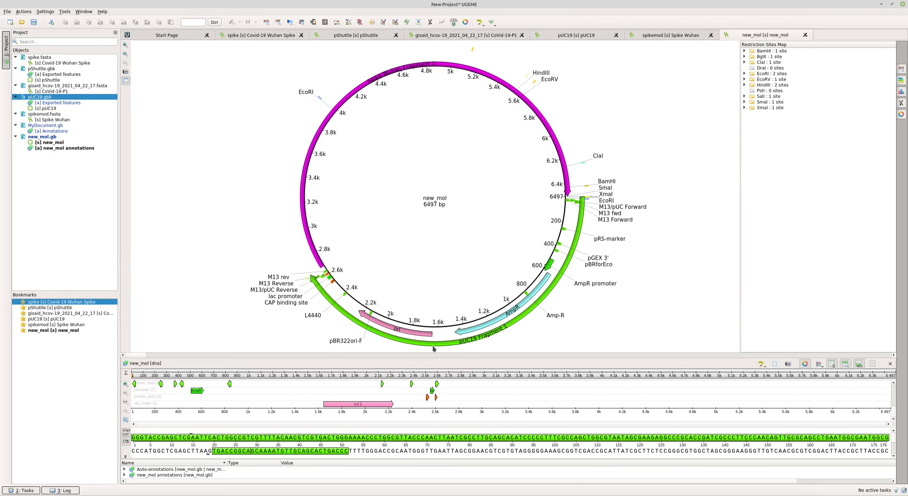
Select the Spike Wuhan fragment on the new plasmid map and rename the new_mol sequence object as pUC-19-Spike
left_click(386, 75)
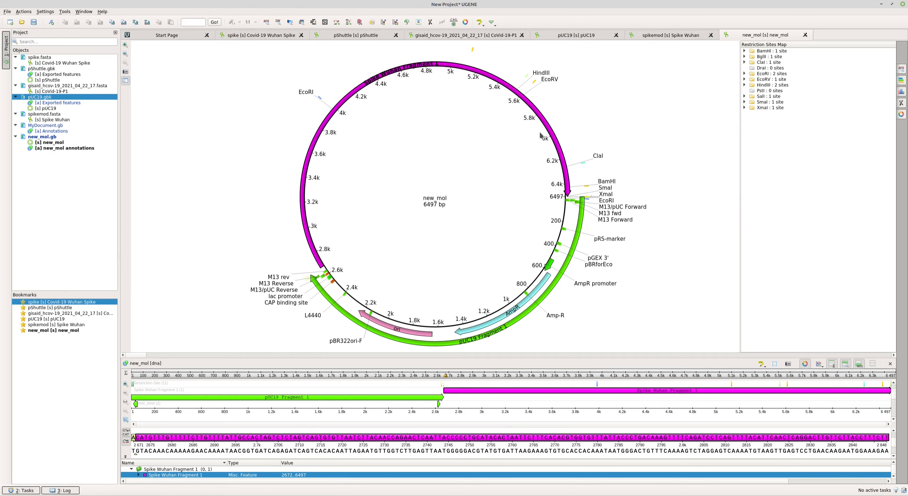
mouse_move(313, 281)
right_click(50, 144)
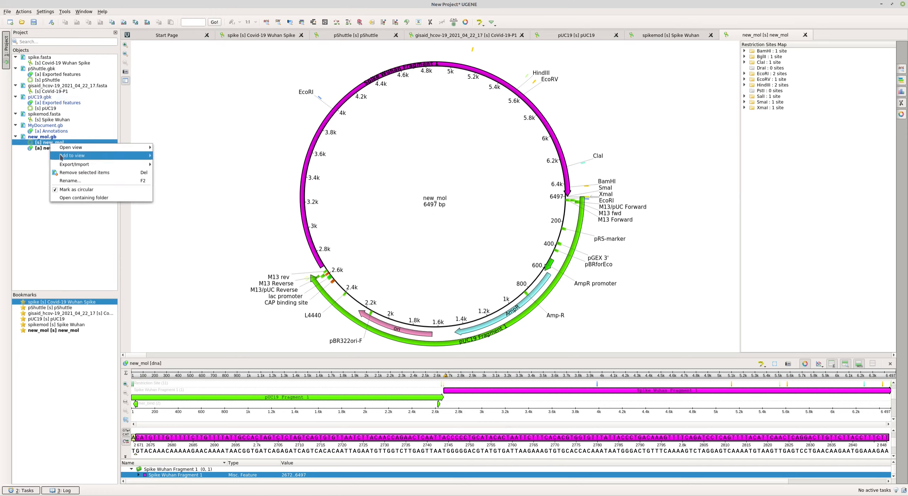
left_click(71, 181)
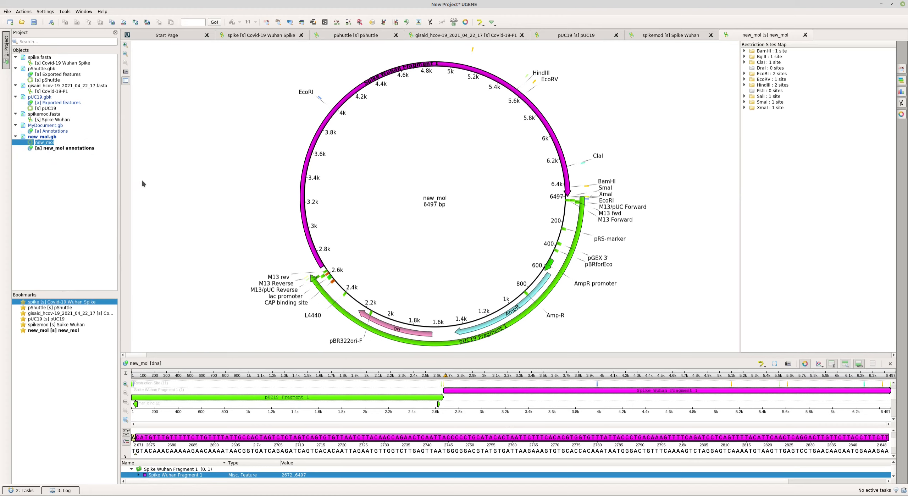
type("pUC-19-Spike")
key("Return")
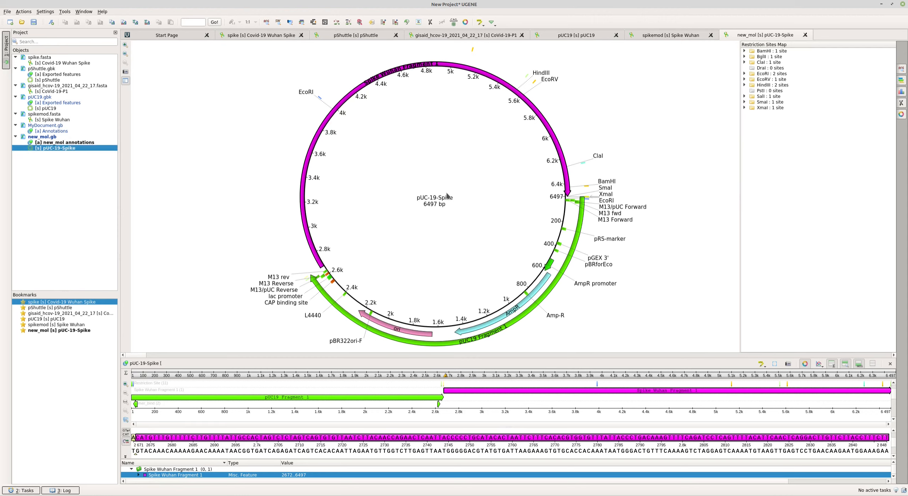
Rotate the pUC-19-Spike map and enlarge the sequence view and annotation list beneath it
scroll(525, 204, "down", 5)
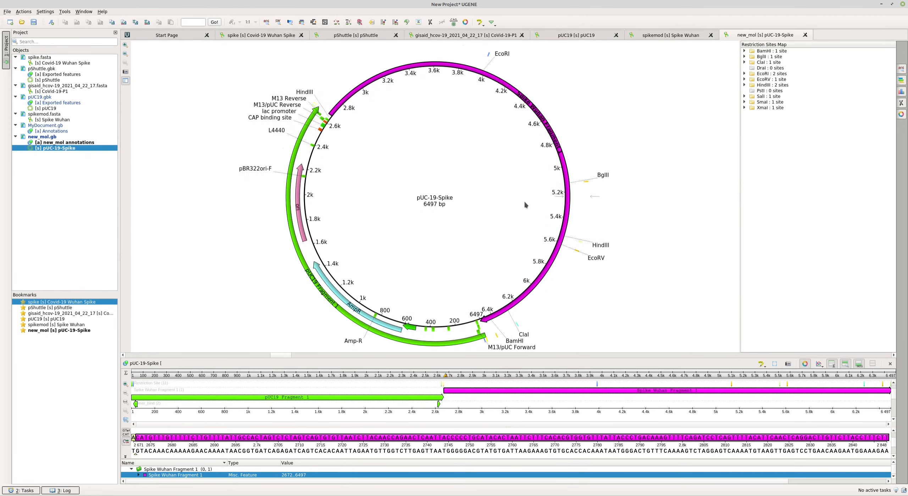
mouse_move(544, 127)
left_click_drag(490, 357, 481, 275)
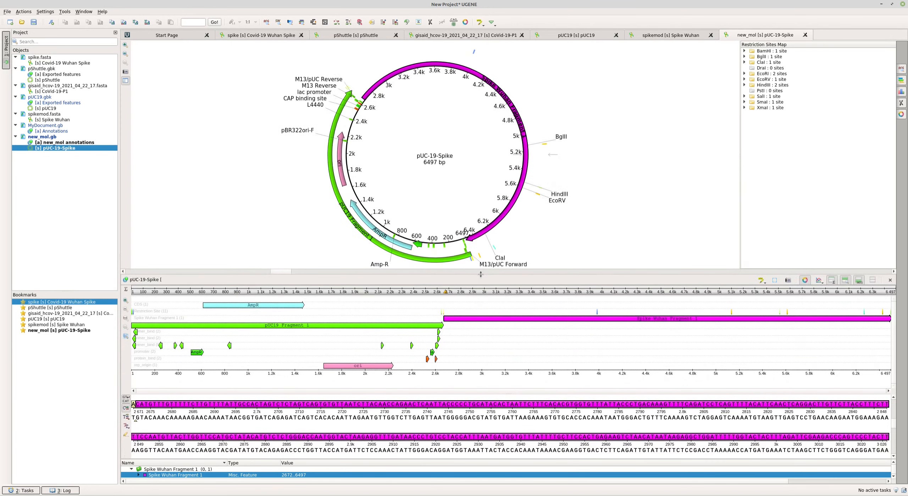
left_click_drag(435, 459, 419, 353)
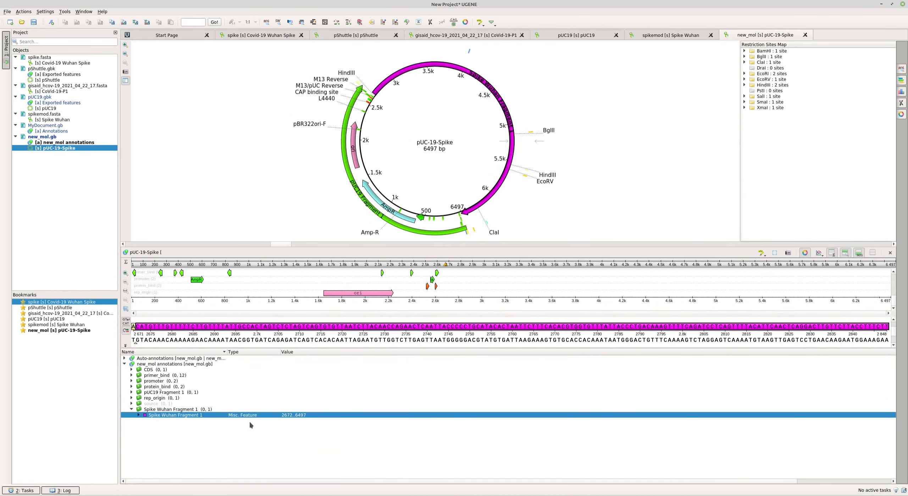
Rename the Spike Wuhan Fragment 1 annotation of the pUC-19-Spike plasmid as Spike Wuhan
right_click(164, 418)
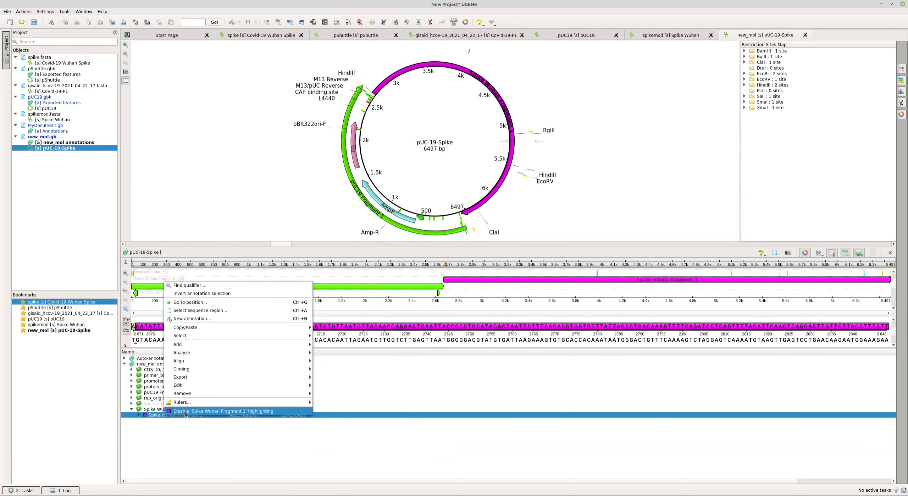
mouse_move(196, 385)
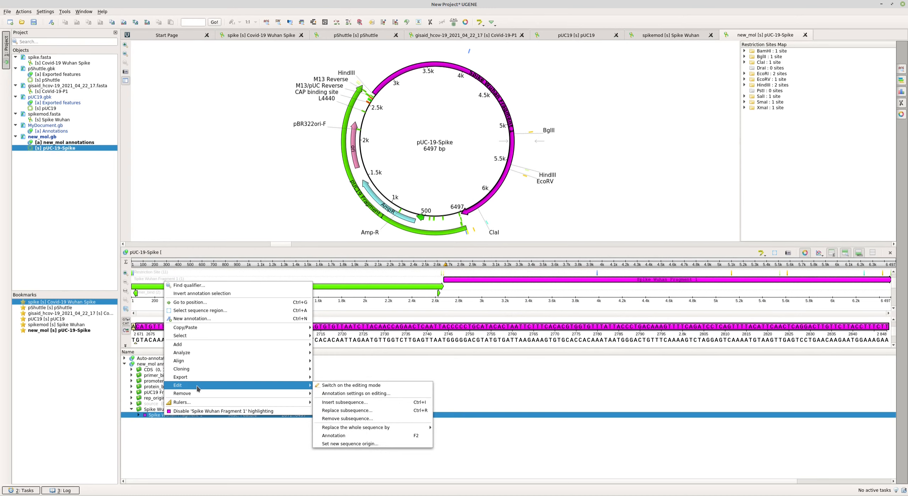
left_click(347, 436)
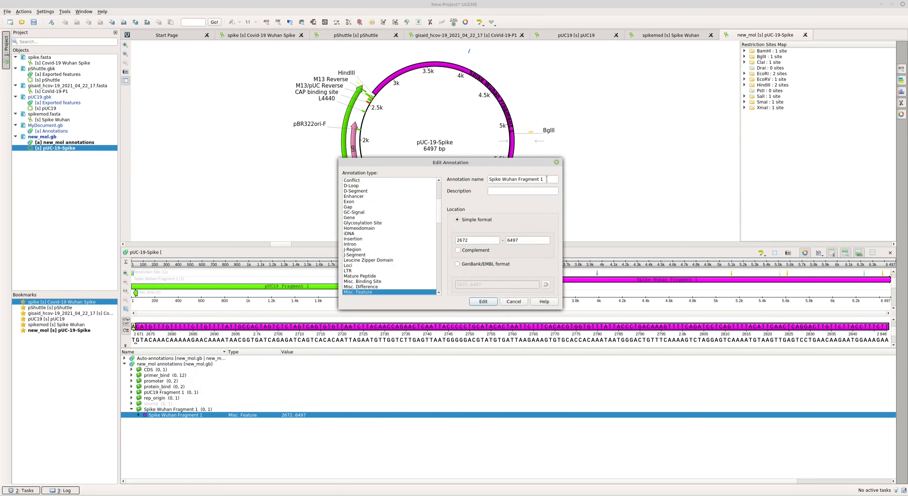
mouse_move(546, 179)
left_mouse_down()
mouse_move(477, 166)
mouse_move(517, 180)
left_mouse_up()
key("BackSpace")
left_click(484, 301)
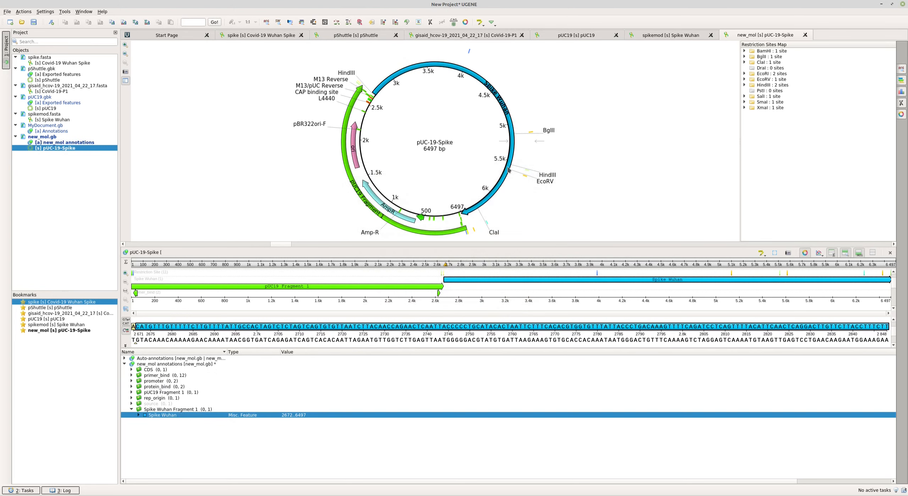
Disable the highlighting of the pUC19 Fragment 1 annotation on the pUC-19-Spike plasmid
left_click(409, 231)
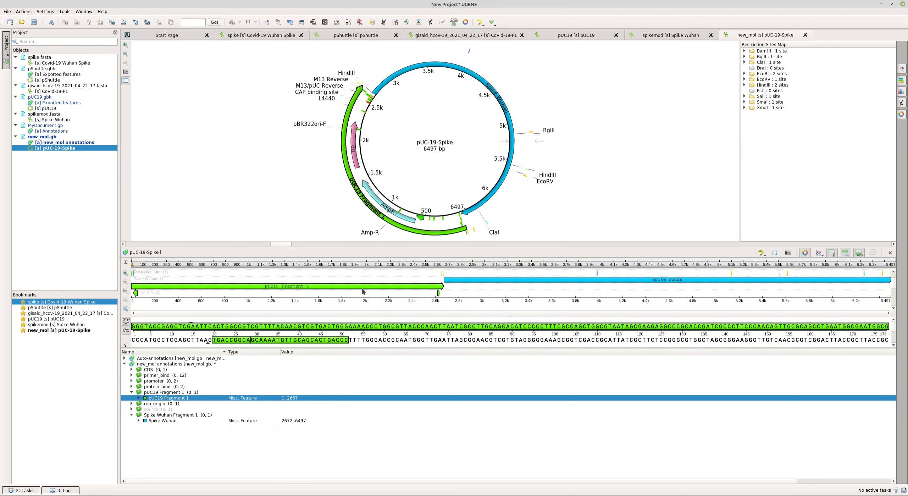
right_click(200, 399)
mouse_move(235, 350)
left_click(236, 391)
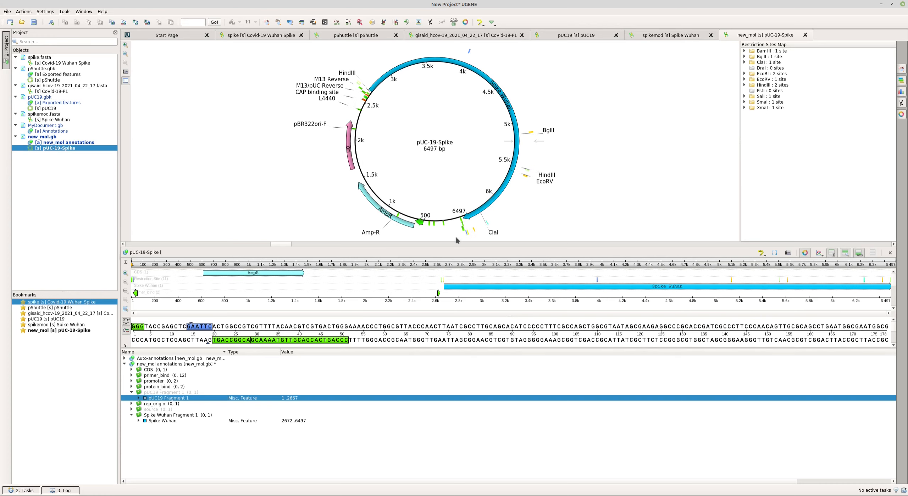
scroll(458, 221, "up", 5)
scroll(453, 223, "up", 2)
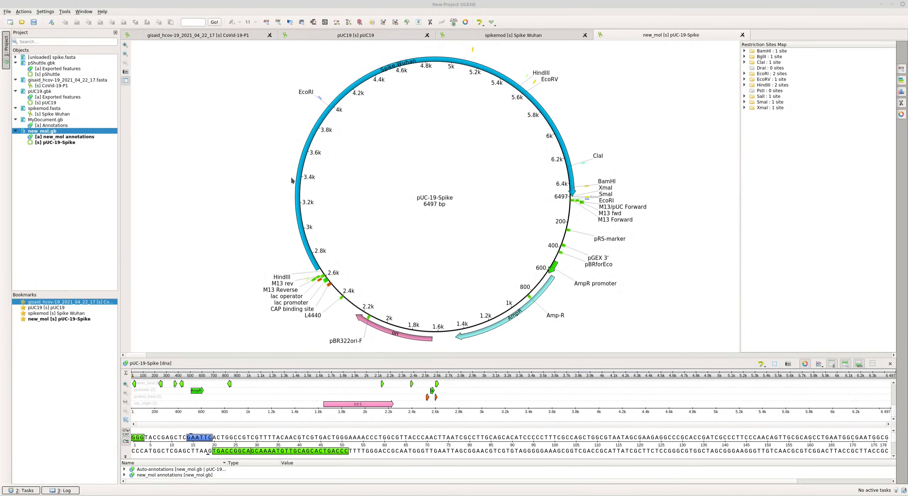
Open the pShuttle plasmid and select its HindIII restriction site to examine the neighbouring cloning sites
double_click(43, 63)
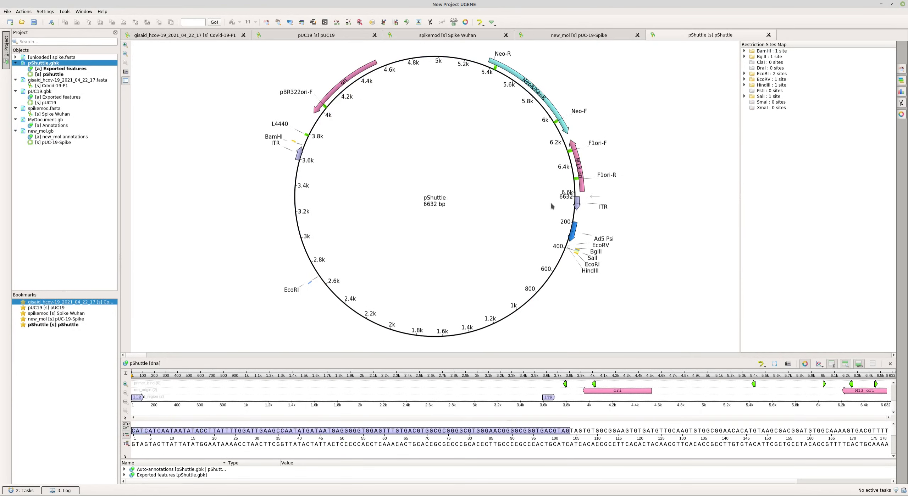
left_click_drag(553, 204, 288, 167)
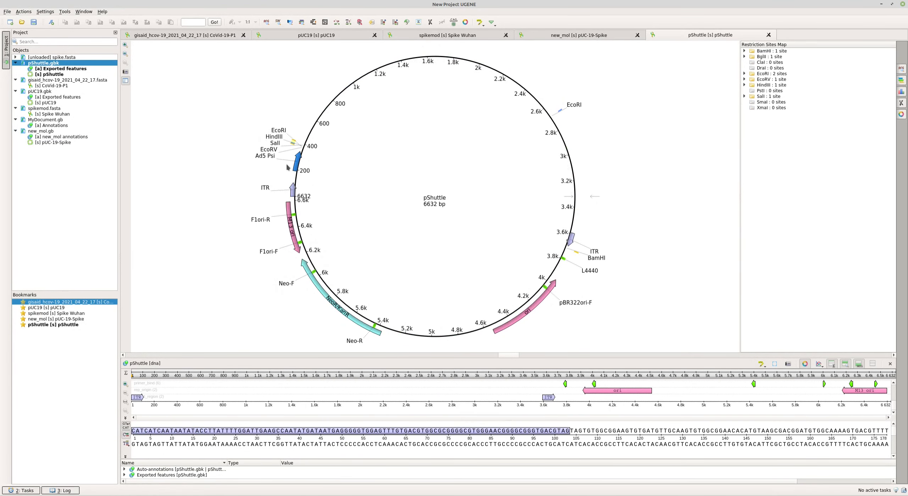
left_click(293, 143)
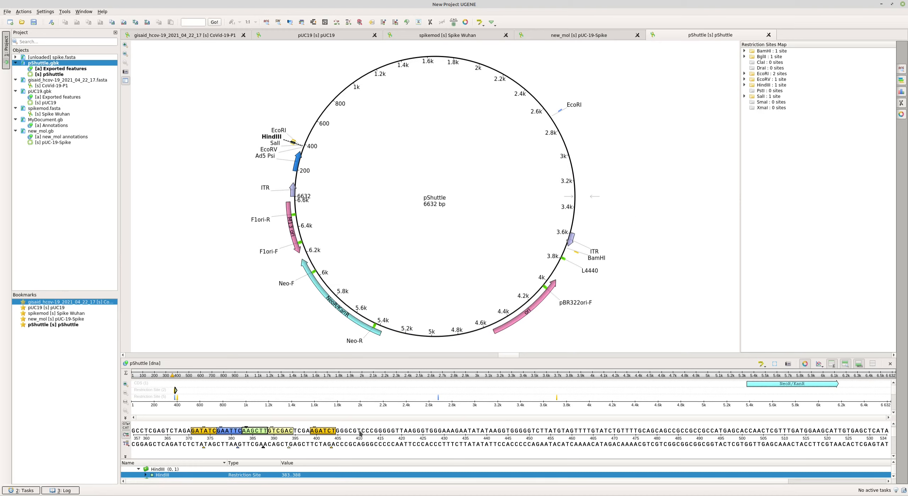
Select the CCCGGG site on pShuttle and digest the circular plasmid into fragments with SalI
left_click_drag(362, 432, 389, 434)
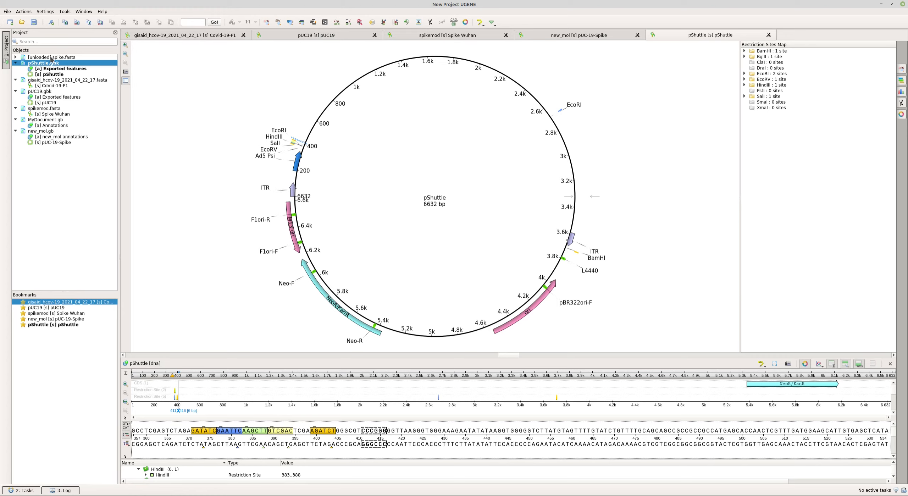
left_click(25, 13)
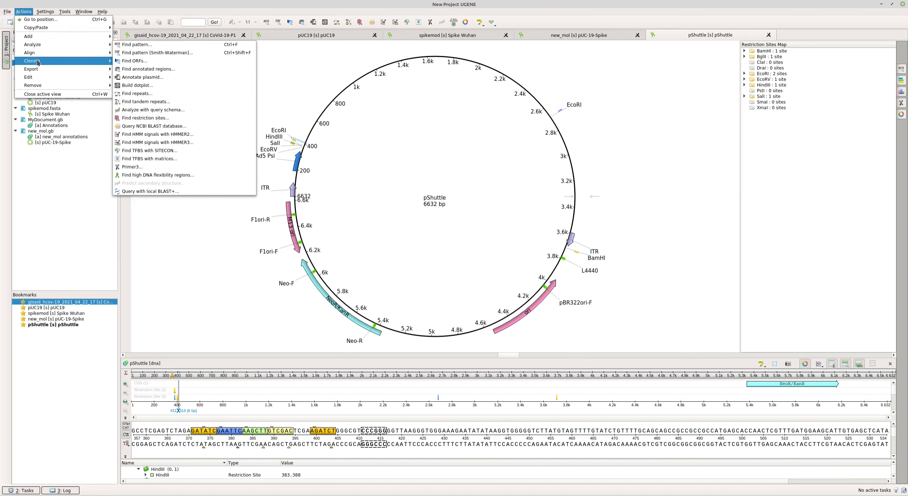
mouse_move(37, 62)
left_click(161, 61)
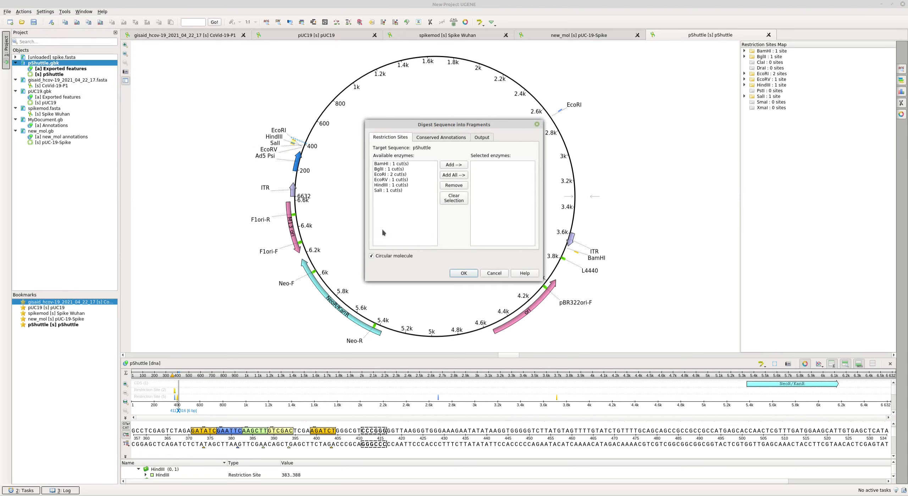
left_click(382, 191)
left_click(459, 164)
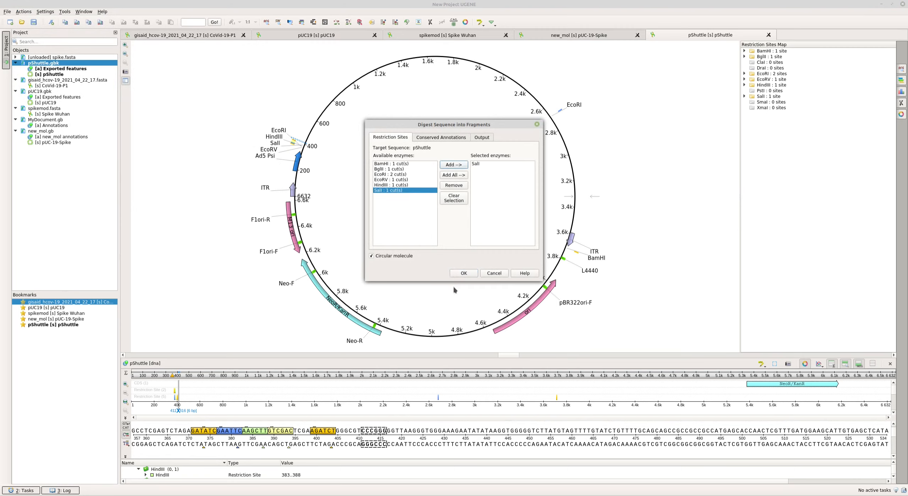
left_click(464, 273)
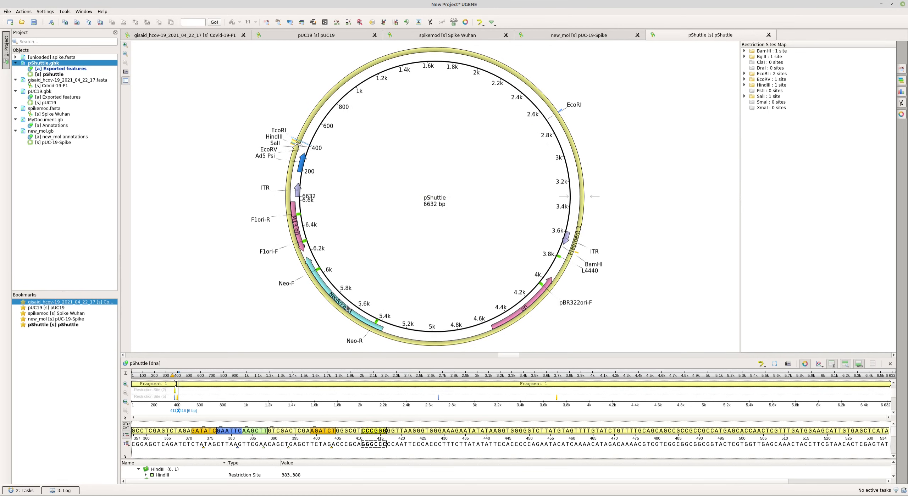
Export the sequence of pShuttle's Fragment 1 annotation as the FASTA file /tmp/pShuttle_frag_sal1.fa and add it to the project
left_click(359, 324)
right_click(359, 325)
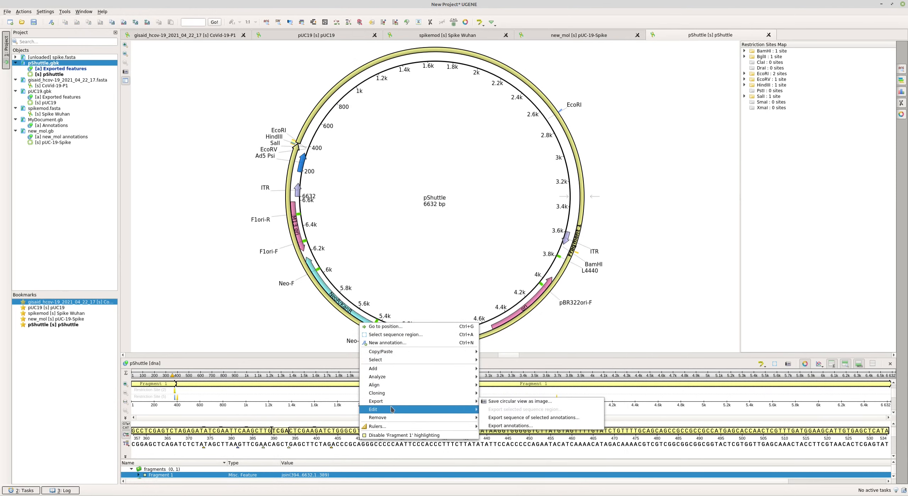
mouse_move(392, 409)
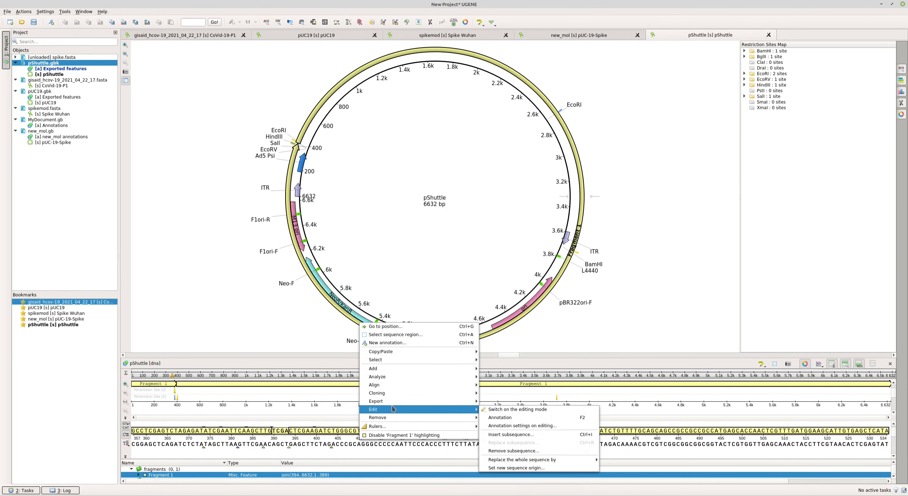
mouse_move(391, 384)
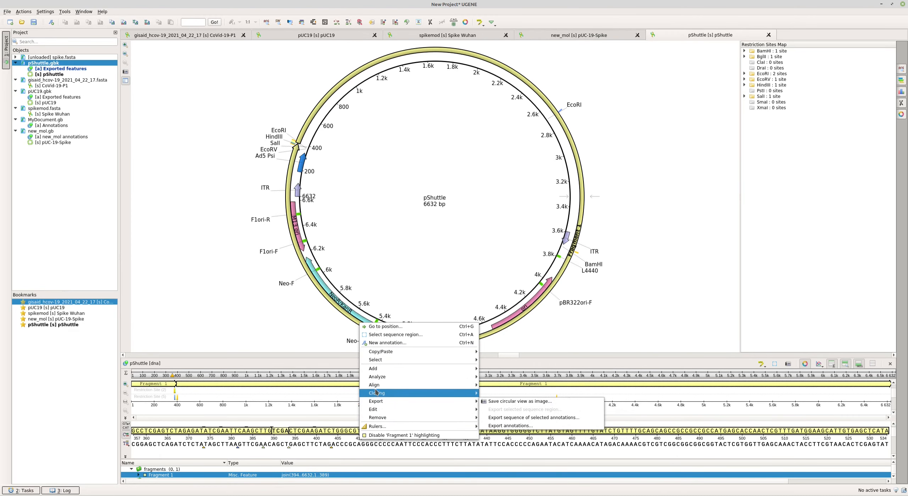
left_click(316, 430)
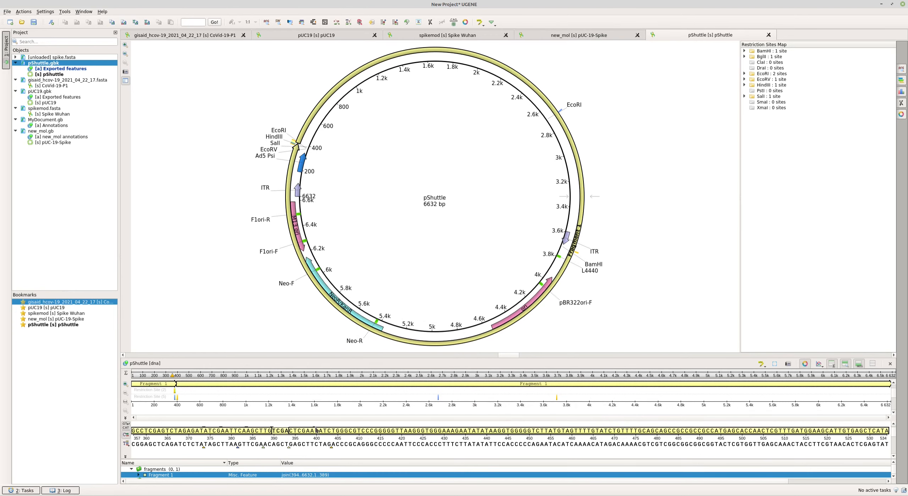
right_click(342, 384)
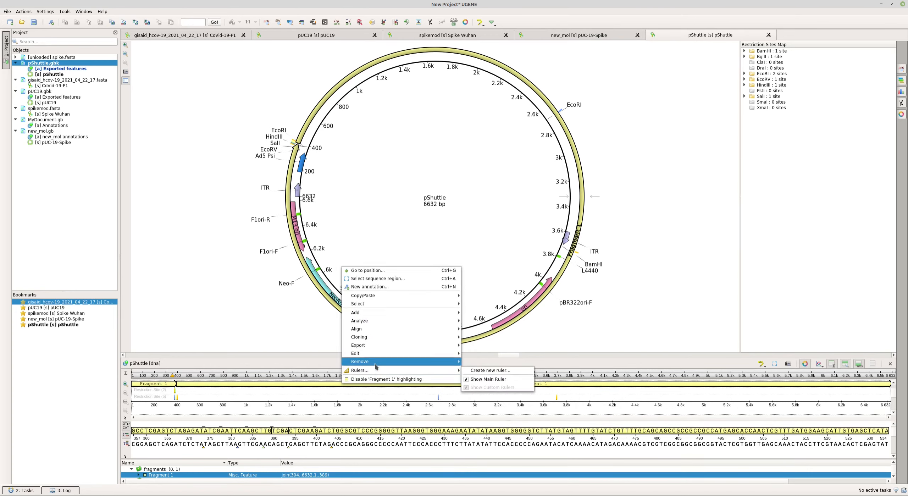
mouse_move(380, 347)
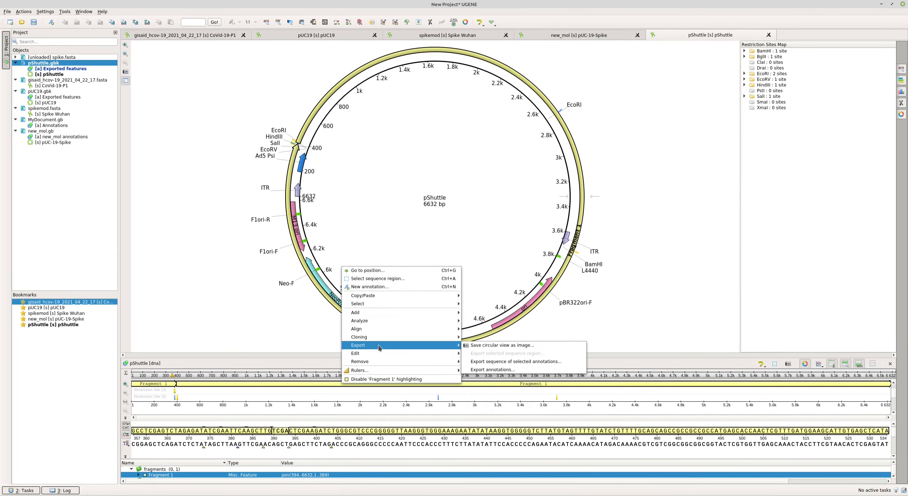
left_click(501, 362)
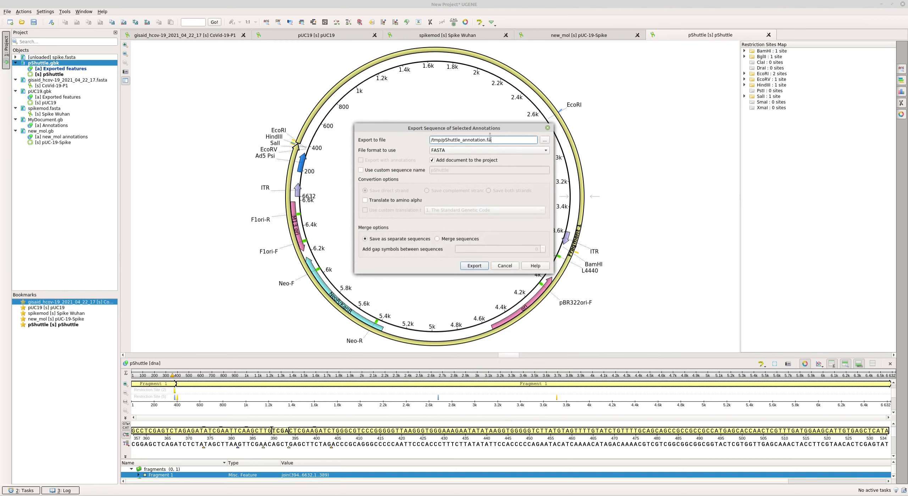
left_click_drag(485, 140, 466, 140)
type("frag_sal1")
left_click(474, 265)
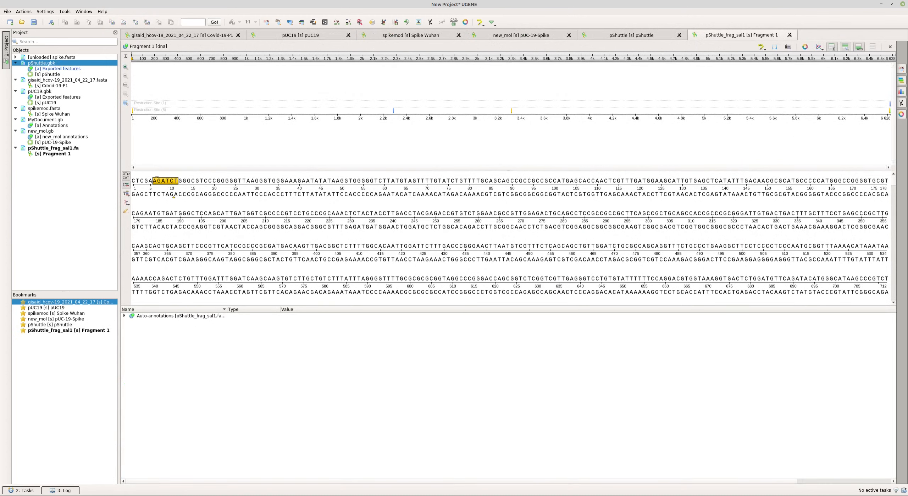
Hide the complementary strand of the SalI-cut pShuttle fragment and search its sequence for the SmaI site CCCGGG
left_click(900, 80)
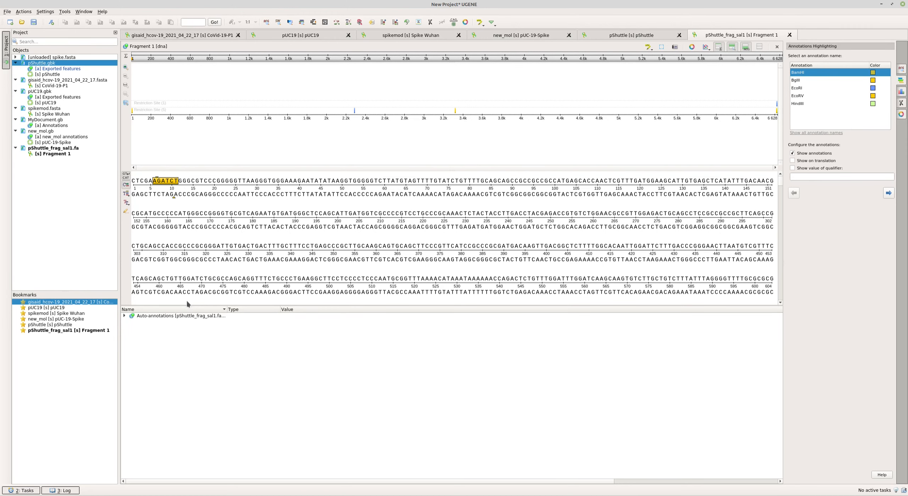
left_click(125, 176)
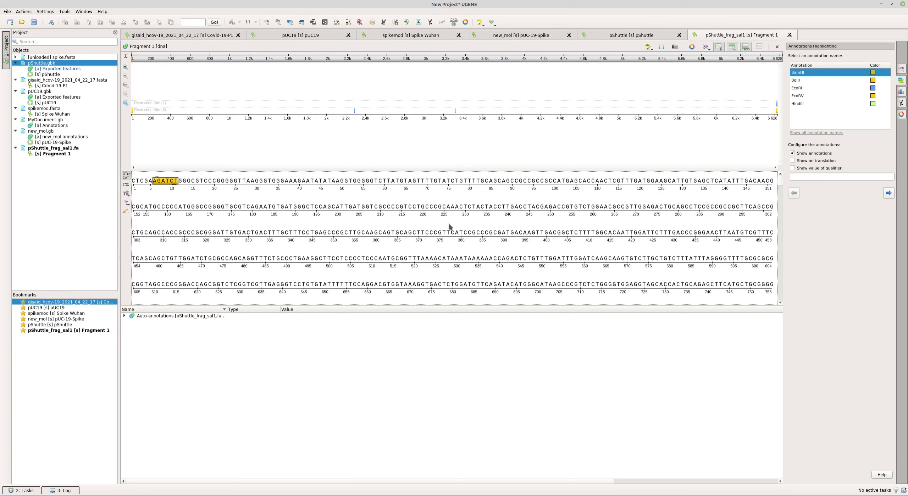
left_click(901, 70)
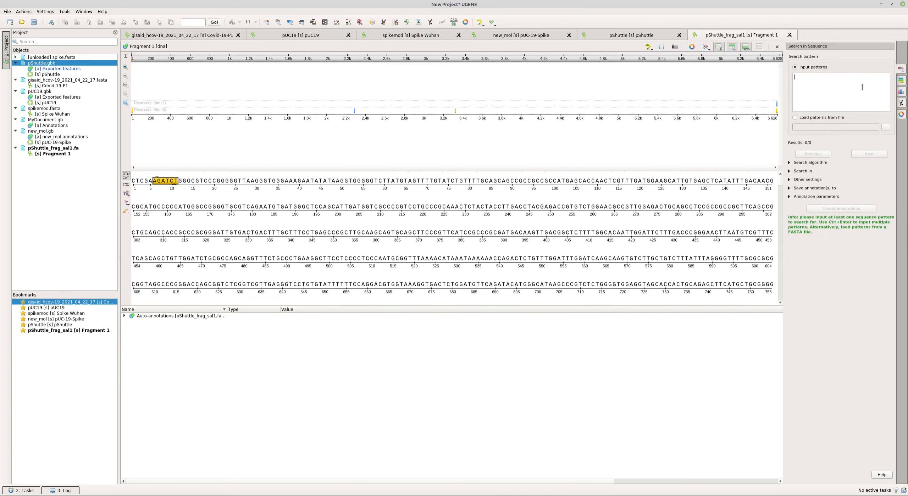
type("CCCGGG")
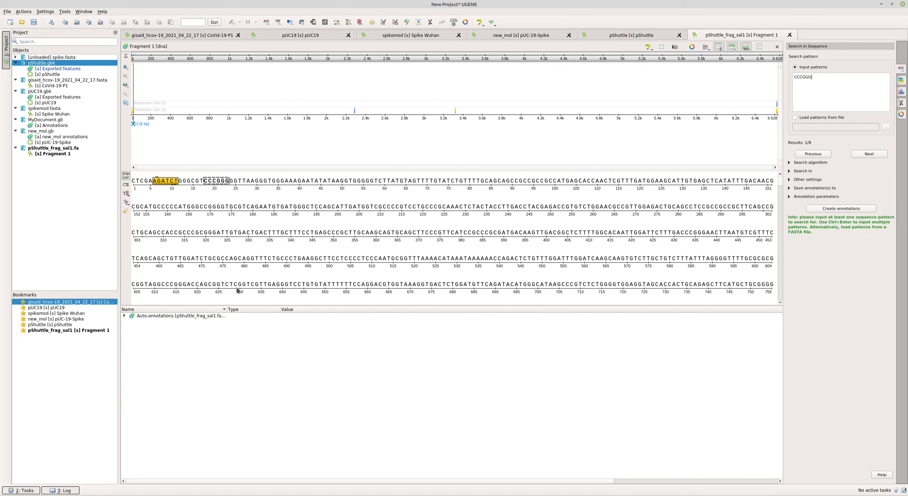
left_click(216, 201)
scroll(171, 196, "down", 2)
scroll(172, 197, "up", 2)
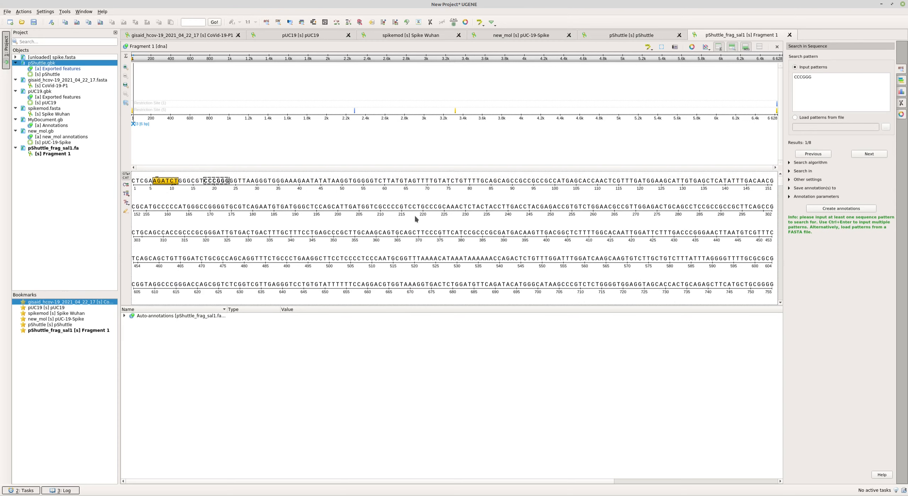
Select the fragment's first 20 bases, up to the middle of CCCGGG, and switch on the sequence editing mode
left_click(217, 184)
mouse_move(217, 182)
left_mouse_down()
mouse_move(521, 259)
mouse_move(598, 327)
mouse_move(636, 268)
mouse_move(632, 285)
mouse_move(664, 283)
mouse_move(247, 215)
left_mouse_up()
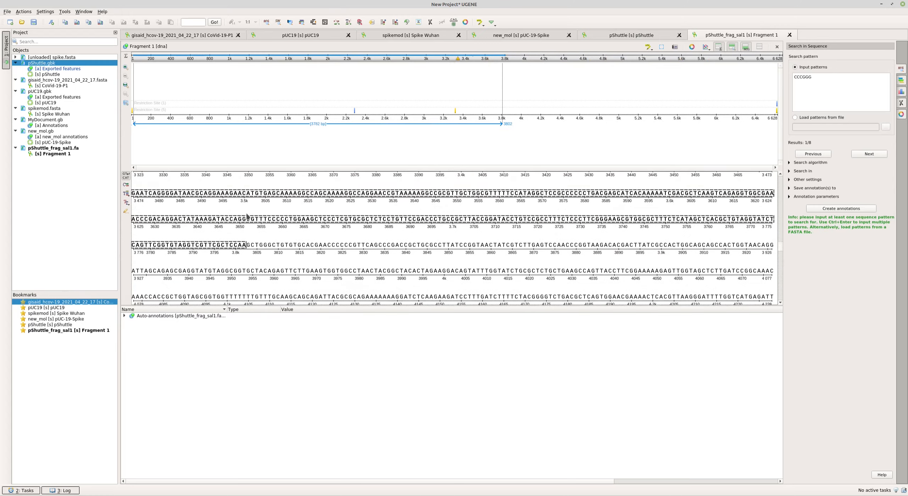
scroll(247, 215, "up", 8)
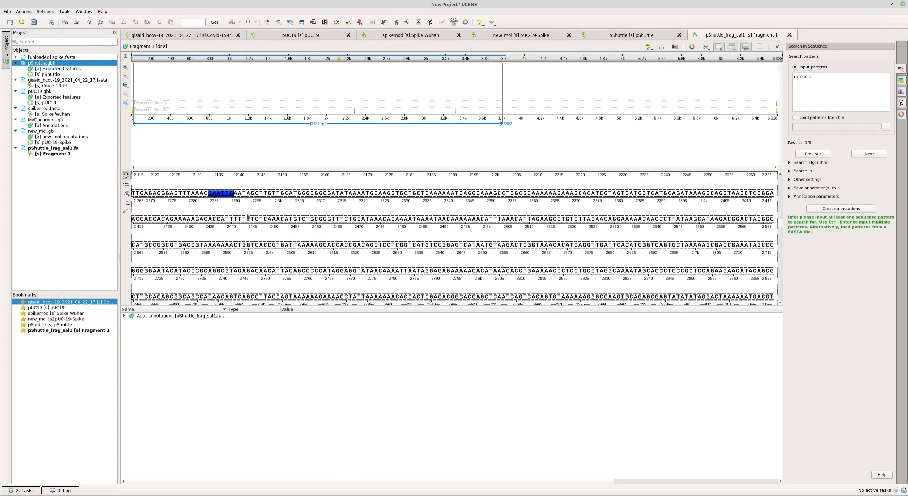
scroll(247, 215, "up", 8)
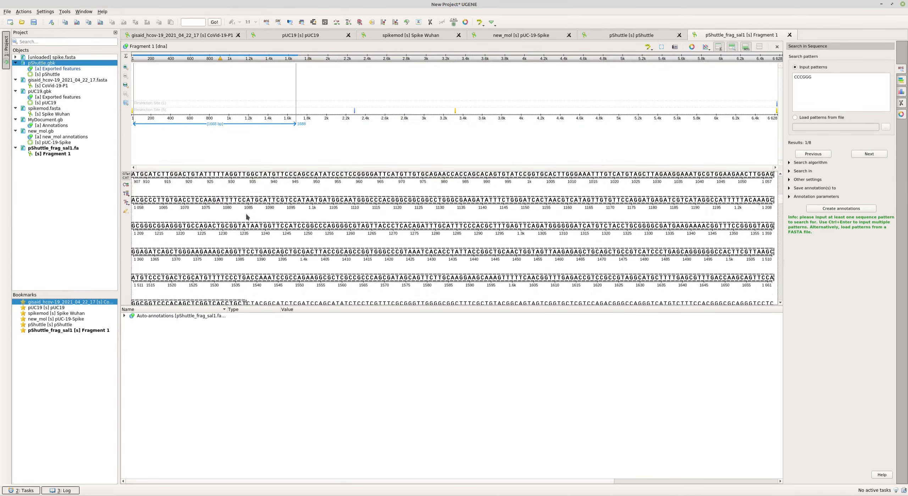
scroll(247, 215, "up", 6)
left_click_drag(248, 215, 129, 181)
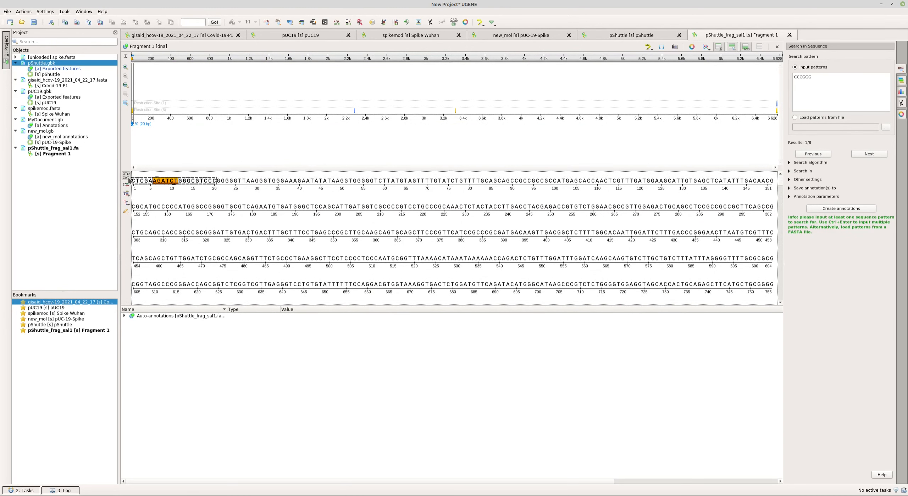
right_click(191, 182)
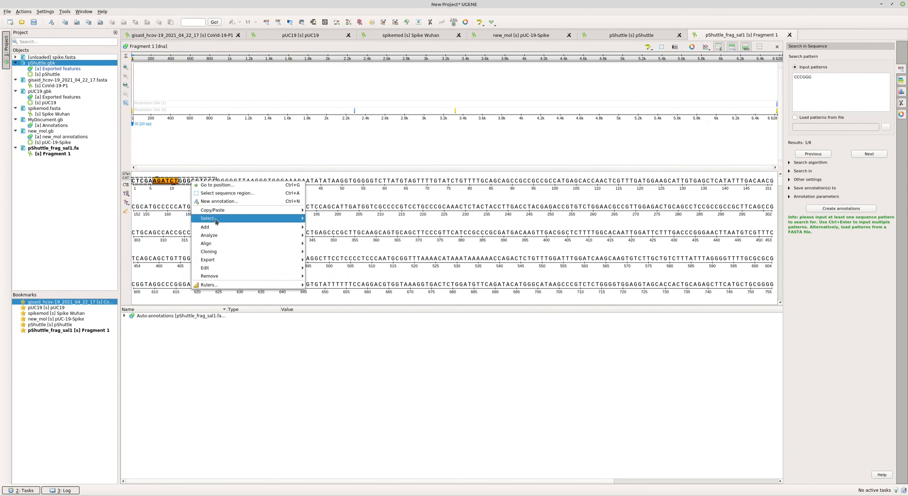
mouse_move(239, 270)
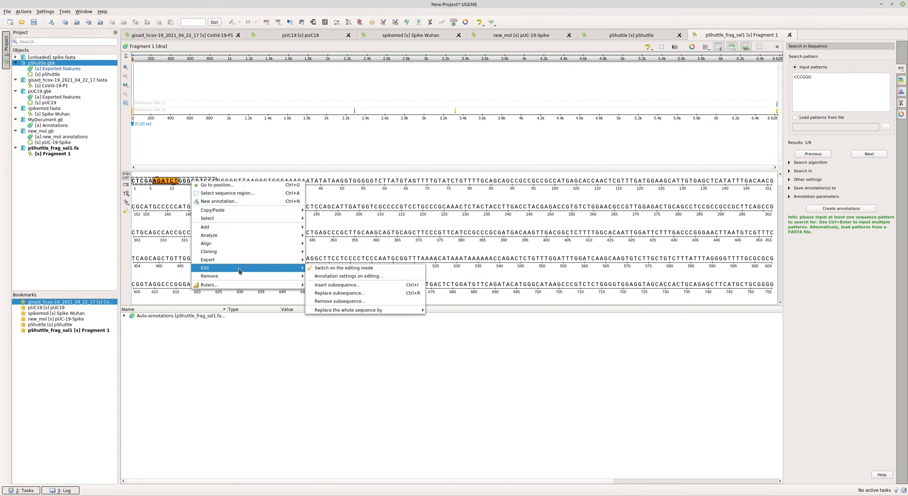
left_click(329, 268)
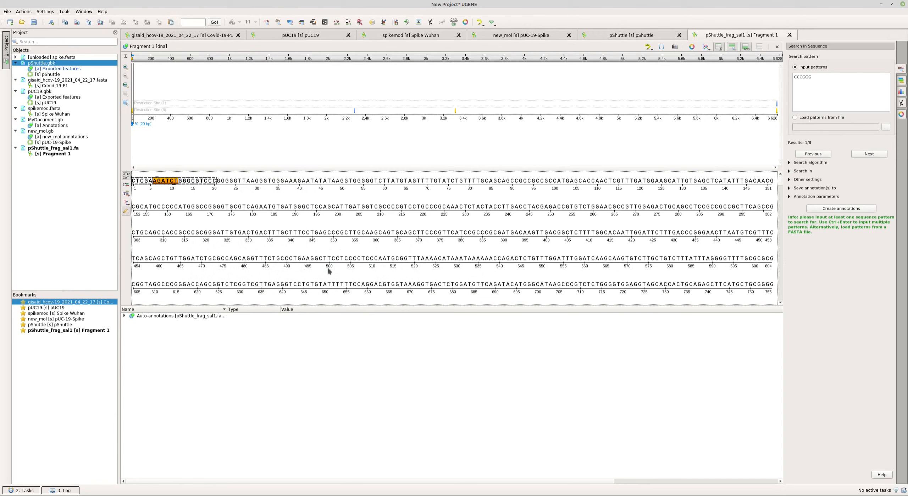
right_click(188, 181)
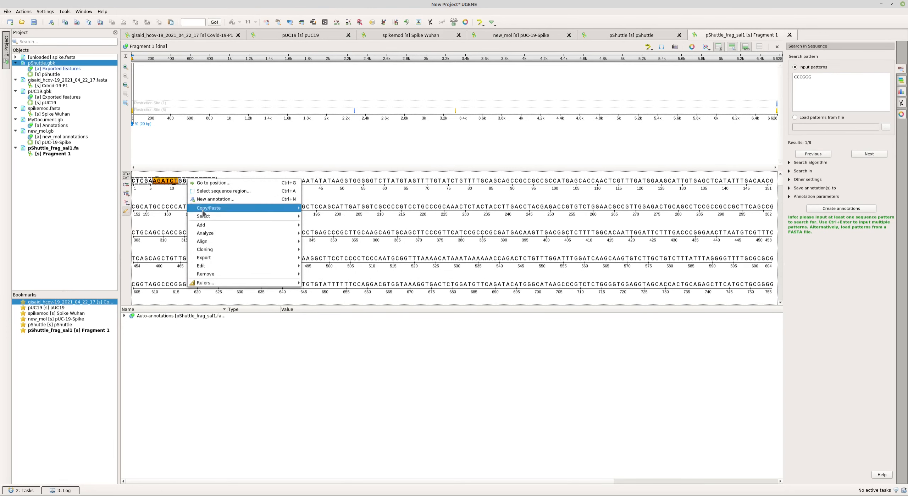
mouse_move(209, 274)
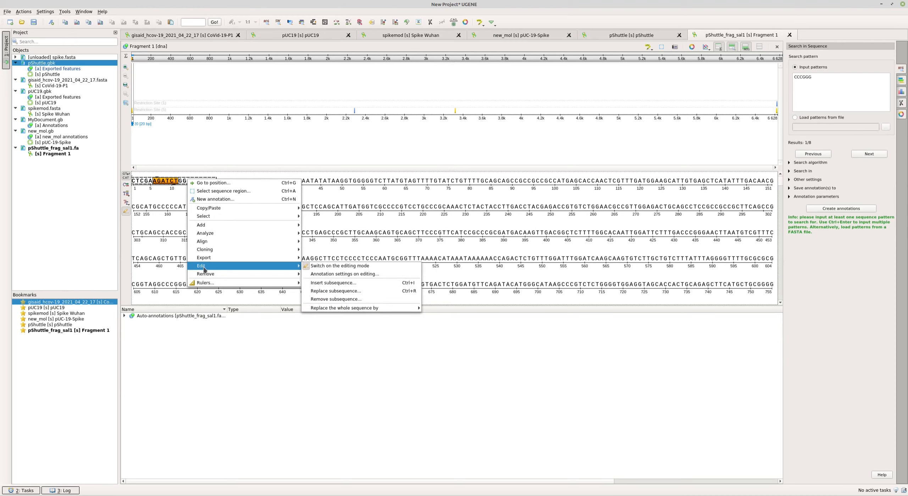
left_click(173, 195)
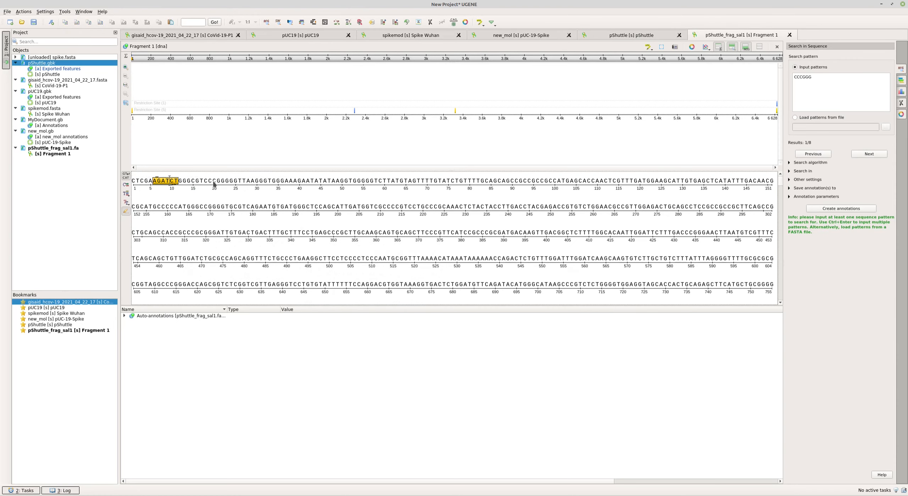
Export bases 21 to 6628, from the SmaI cut to the fragment's end, as the direct-strand FASTA file pShuttle_frag_sal1sma1.fa
left_click_drag(215, 183, 553, 378)
mouse_move(578, 408)
left_mouse_down()
mouse_move(591, 418)
mouse_move(660, 347)
left_mouse_up()
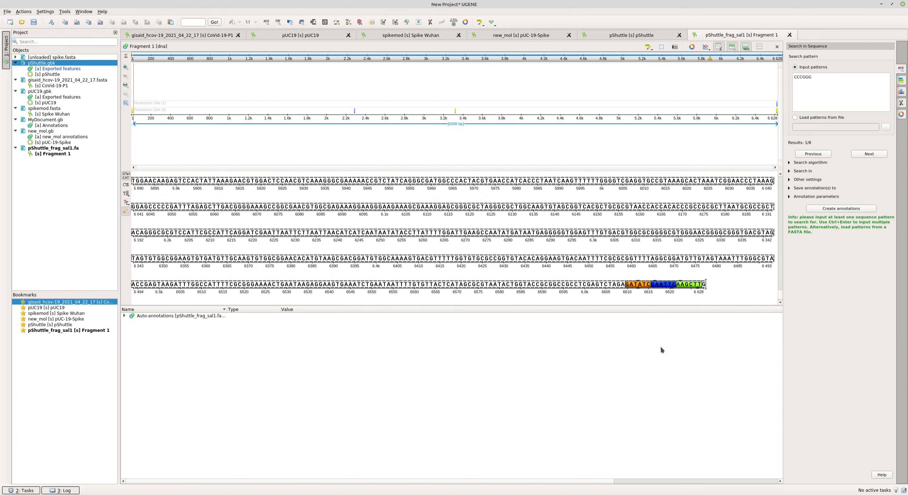
right_click(702, 283)
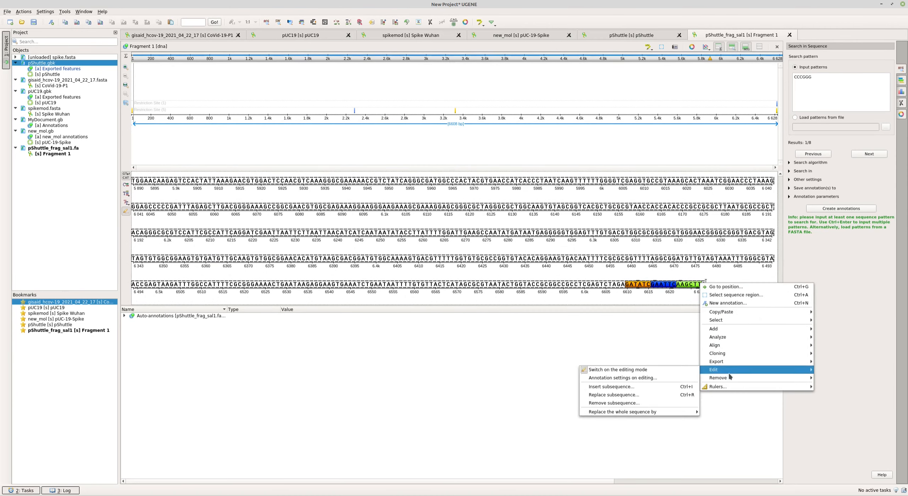
mouse_move(727, 369)
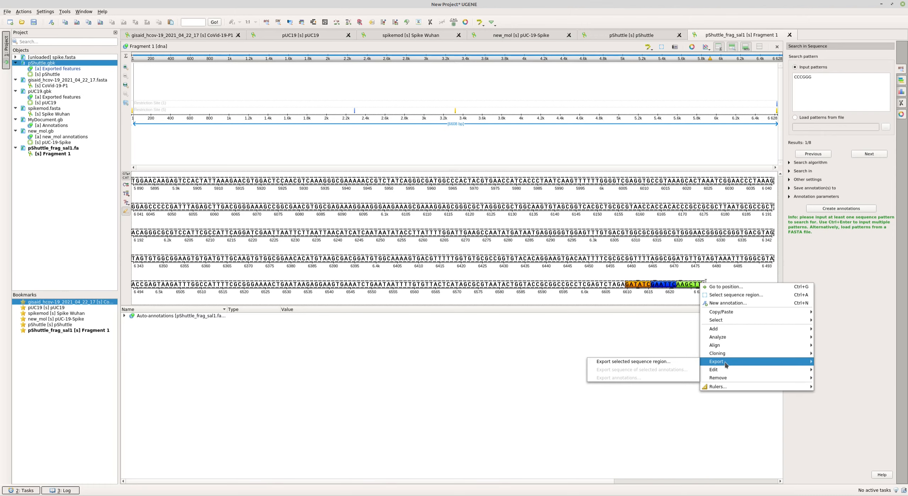
left_click(661, 364)
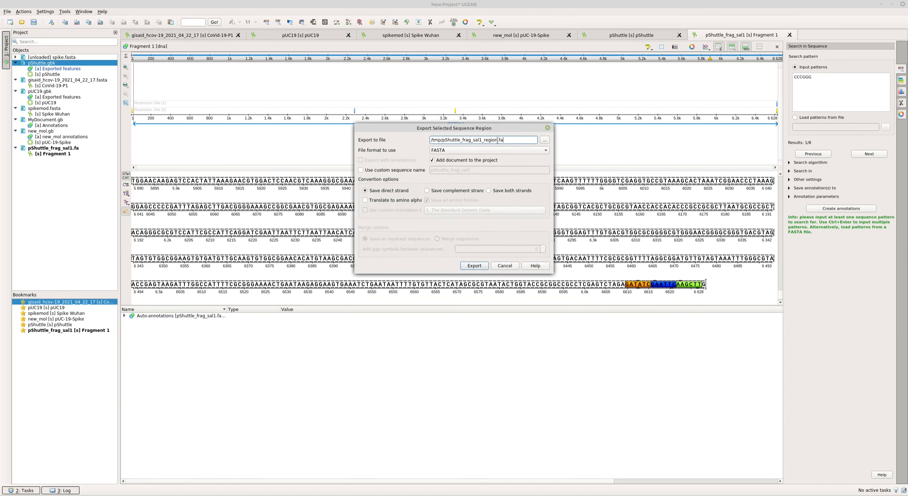
left_click_drag(497, 140, 486, 141)
type("sma1")
left_click(477, 266)
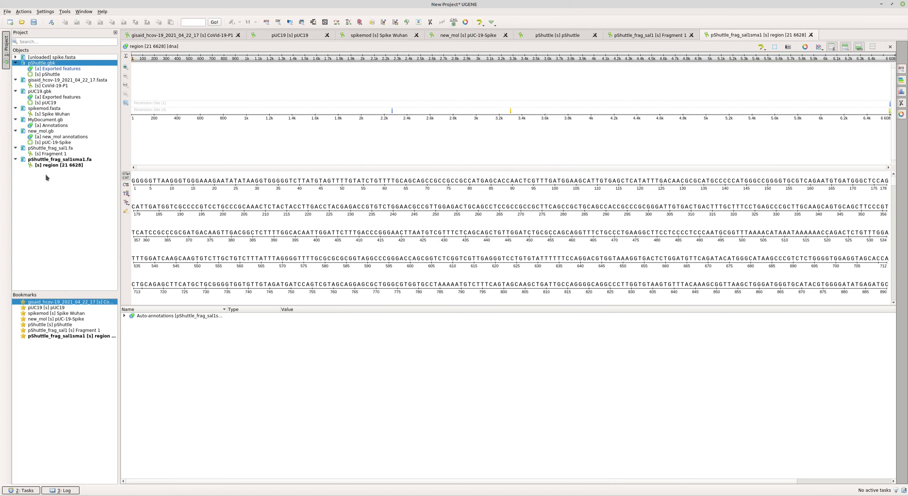
Digest the circular pUC-19-Spike molecule into fragments with SalI and SmaI
double_click(57, 113)
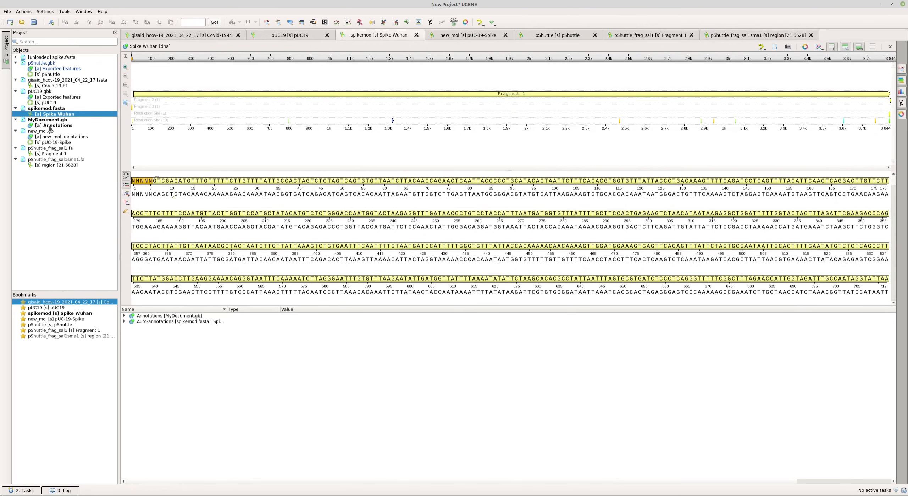
double_click(55, 142)
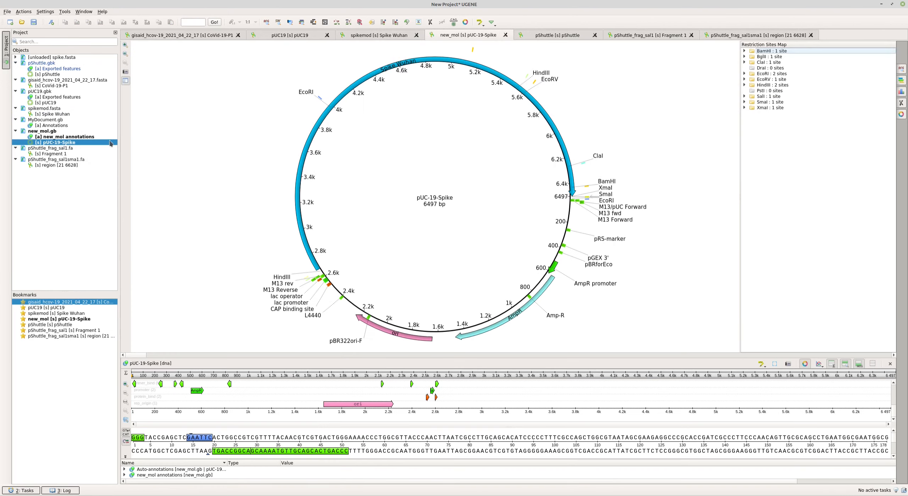
left_click(24, 11)
mouse_move(36, 60)
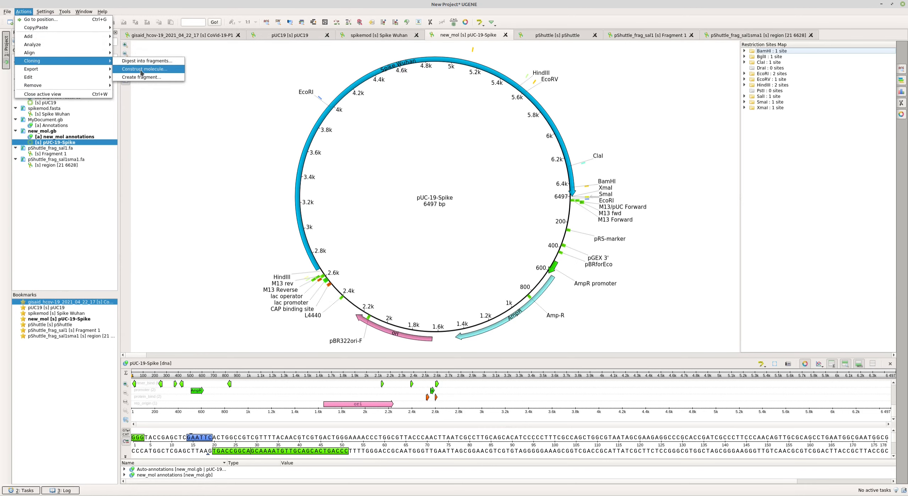
left_click(147, 61)
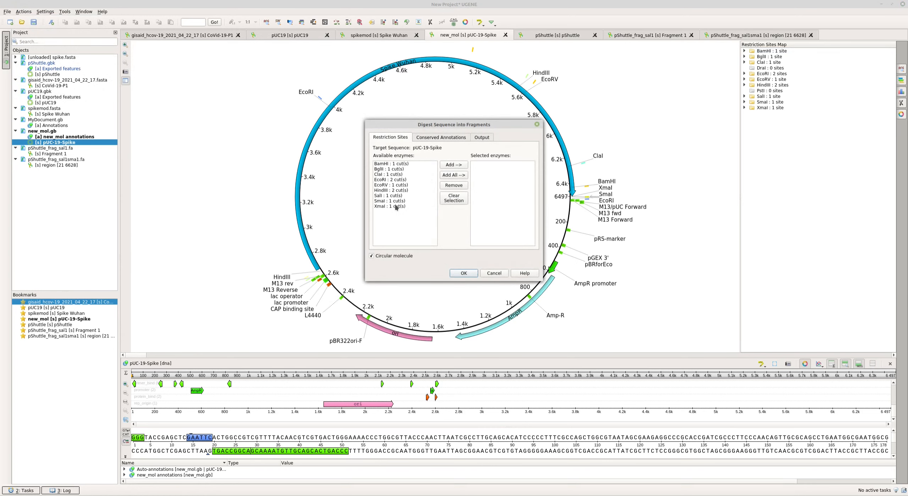
left_click(389, 196)
left_click(395, 201, "ctrl")
left_click(454, 165)
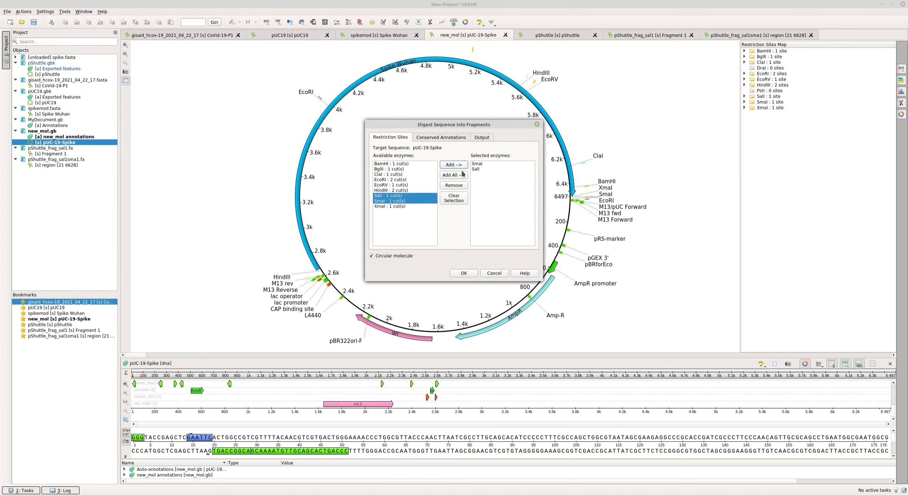
left_click(463, 273)
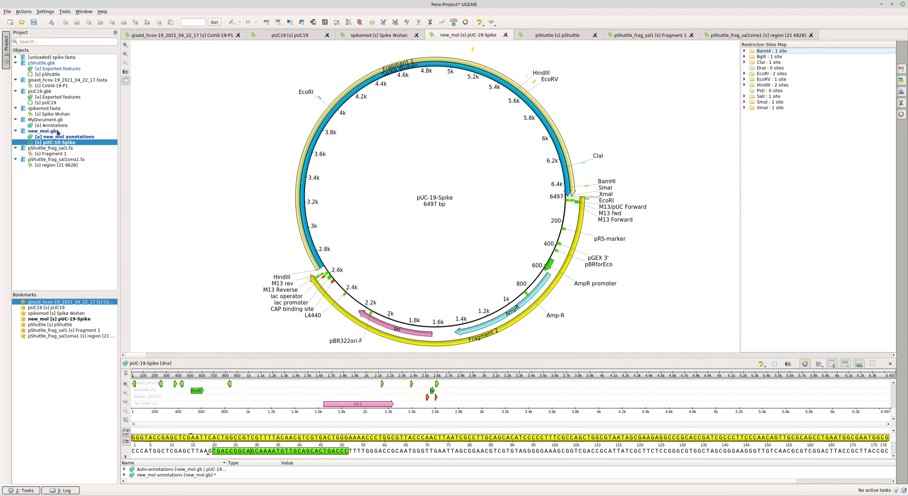
Open the Construct Molecule dialog for the digested pUC-19-Spike
left_click(20, 13)
mouse_move(40, 61)
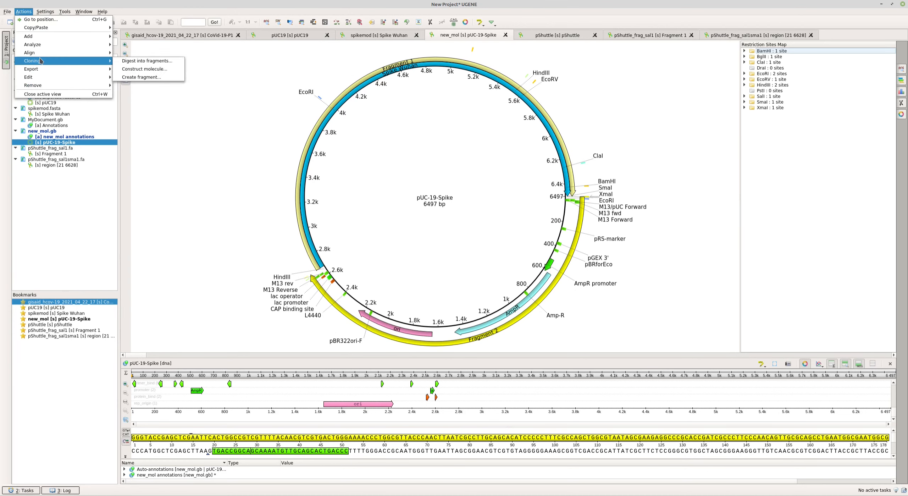
left_click(132, 69)
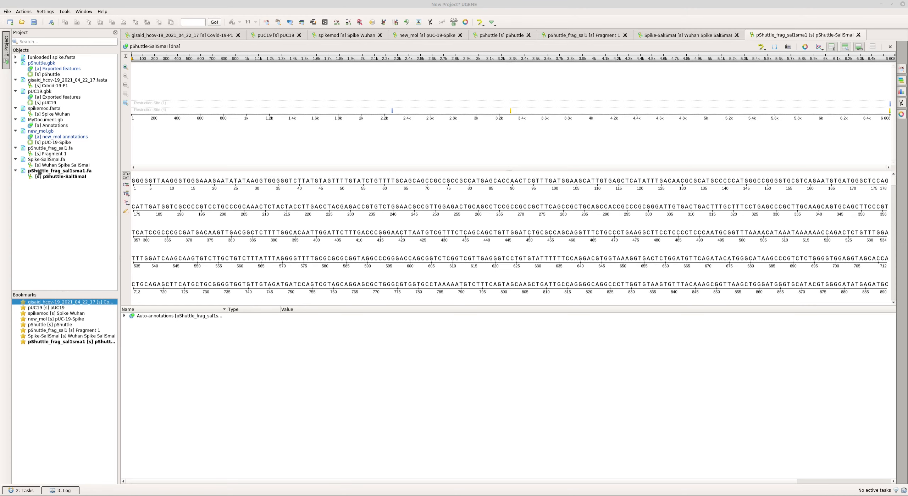
Examine the start and end bases of the Wuhan Spike SalISmaI and pShuttle-SalISmaI sequences
double_click(52, 165)
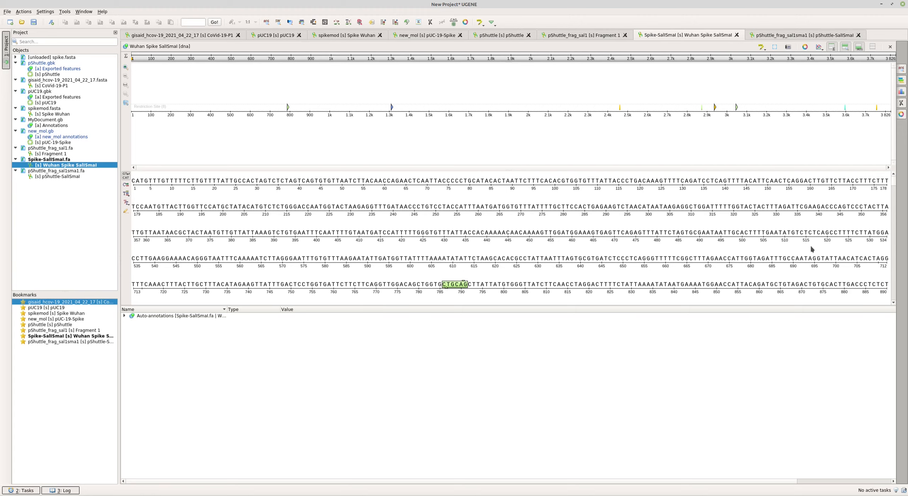
left_click(893, 181)
left_click_drag(893, 184, 890, 308)
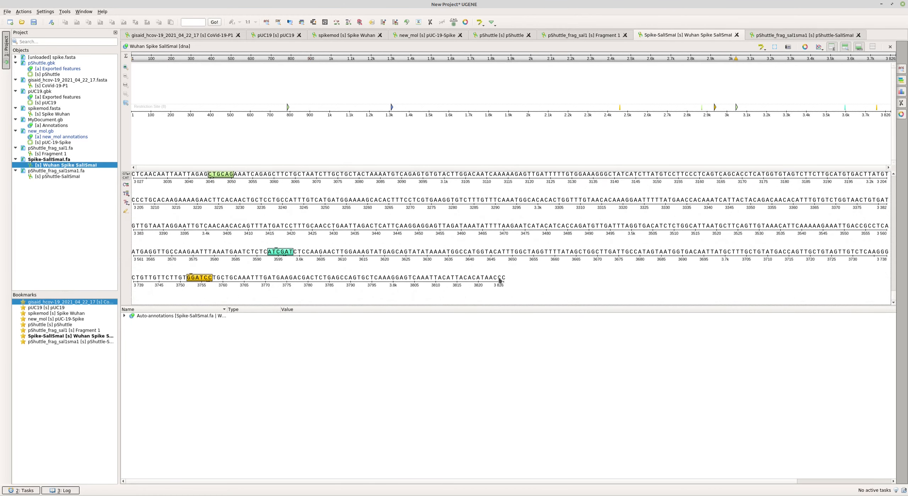
left_click_drag(894, 295, 888, 162)
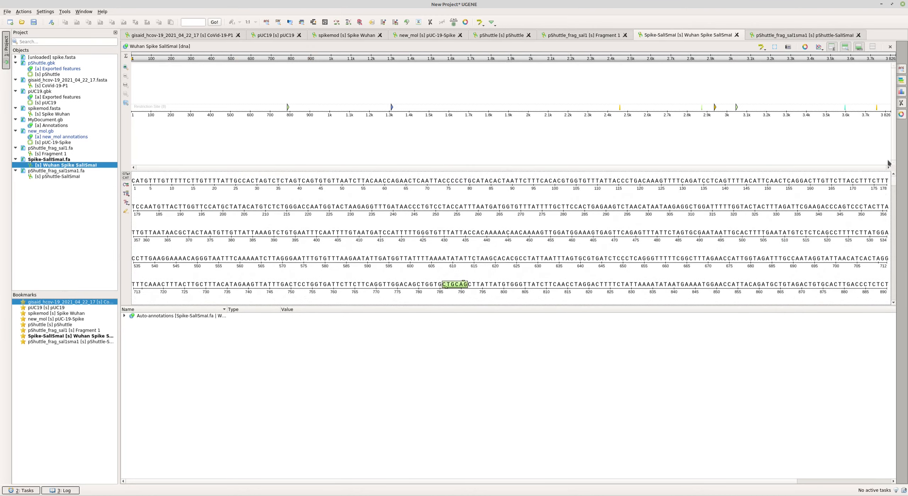
double_click(52, 176)
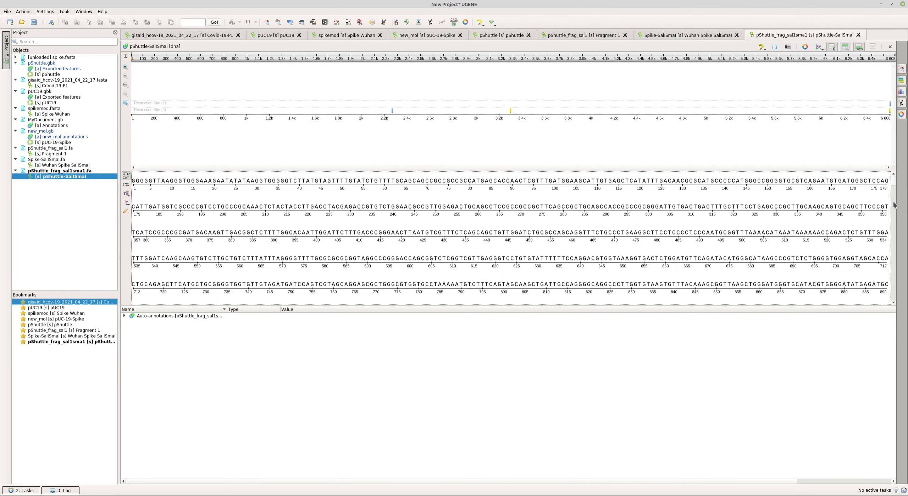
left_click_drag(893, 182, 891, 311)
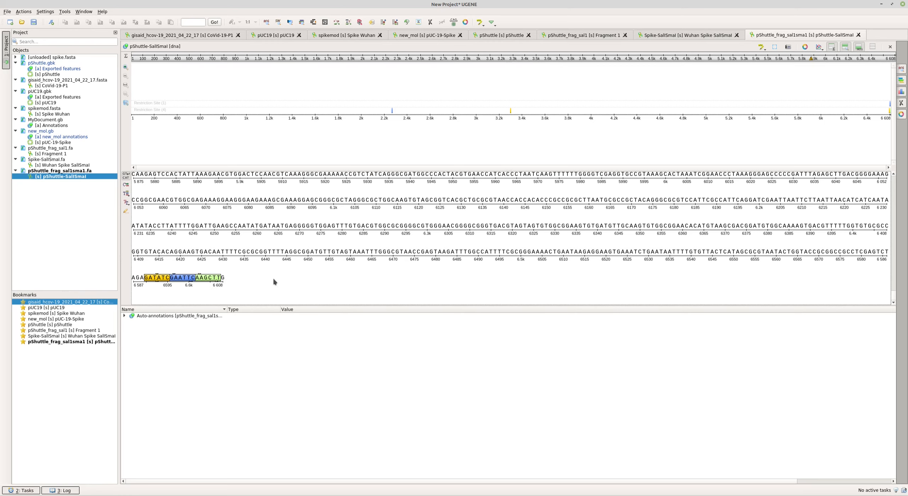
mouse_move(204, 281)
Switch to the text editor and copy the whole sequence line of Spike-SalISmaI.fa without its header
mouse_move(121, 494)
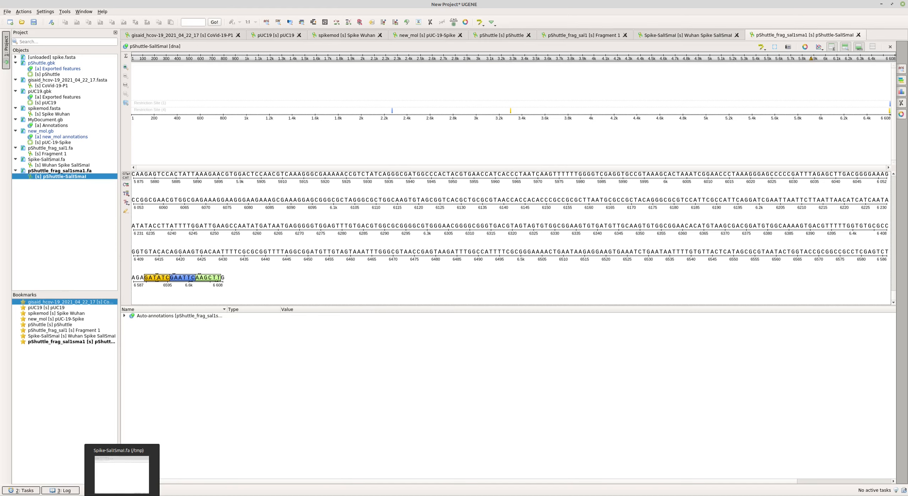
left_click(121, 471)
left_click(248, 128)
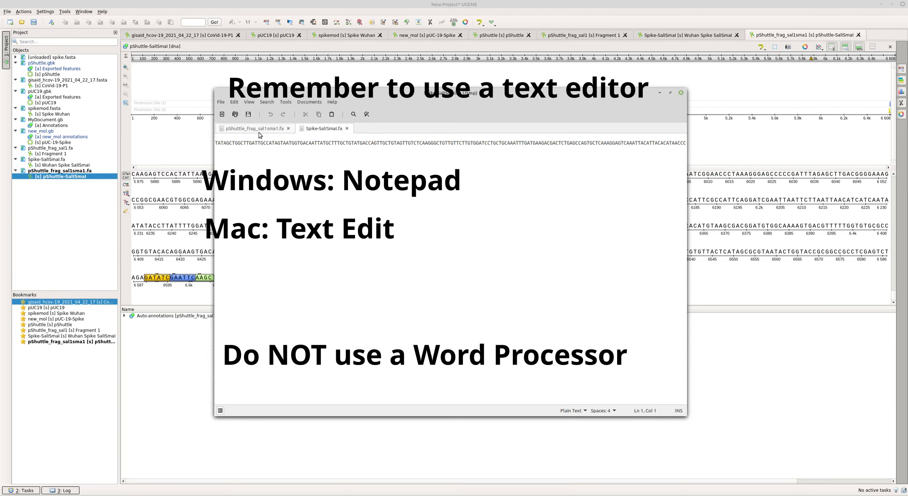
left_click(319, 129)
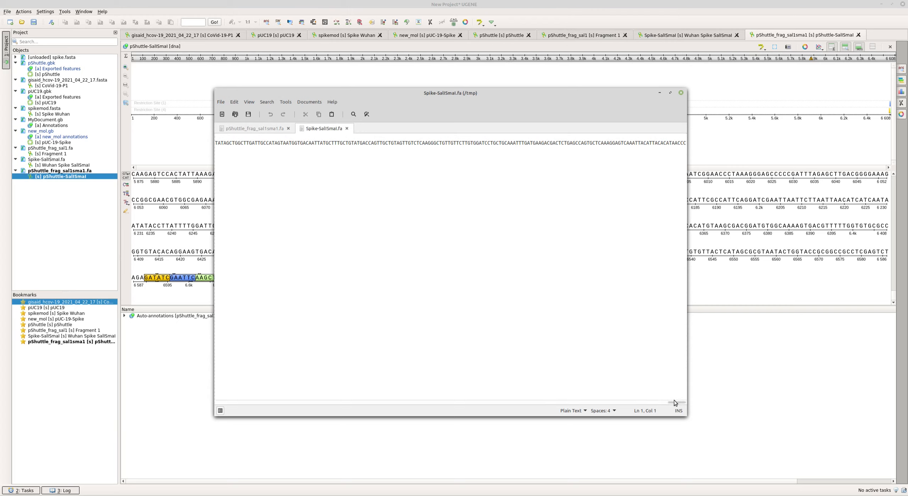
left_click_drag(676, 403, 212, 308)
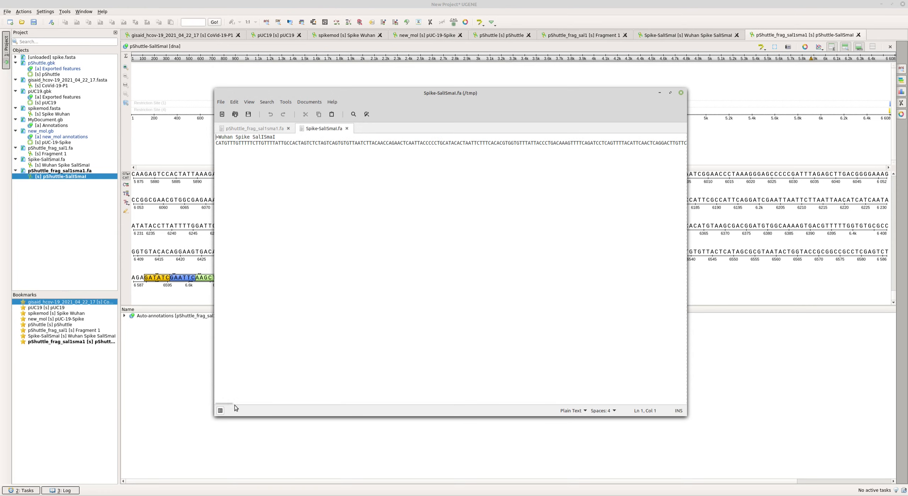
triple_click(319, 143)
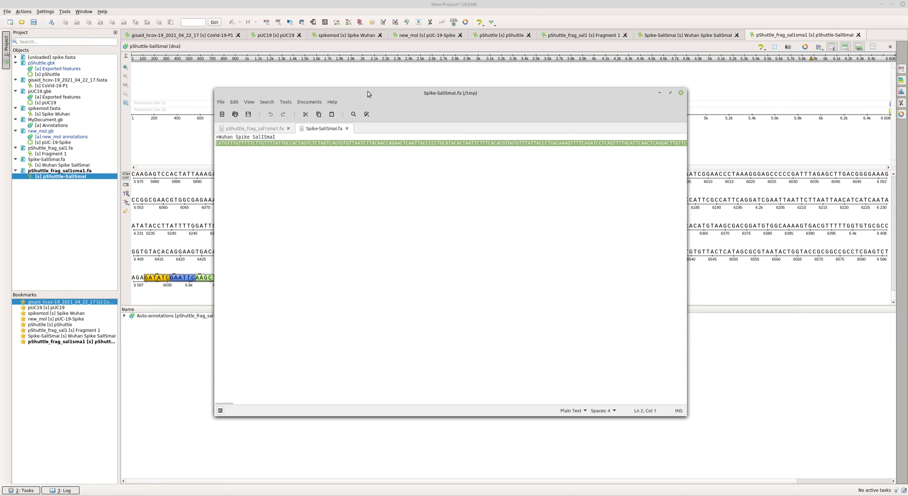
left_click_drag(367, 91, 372, 75)
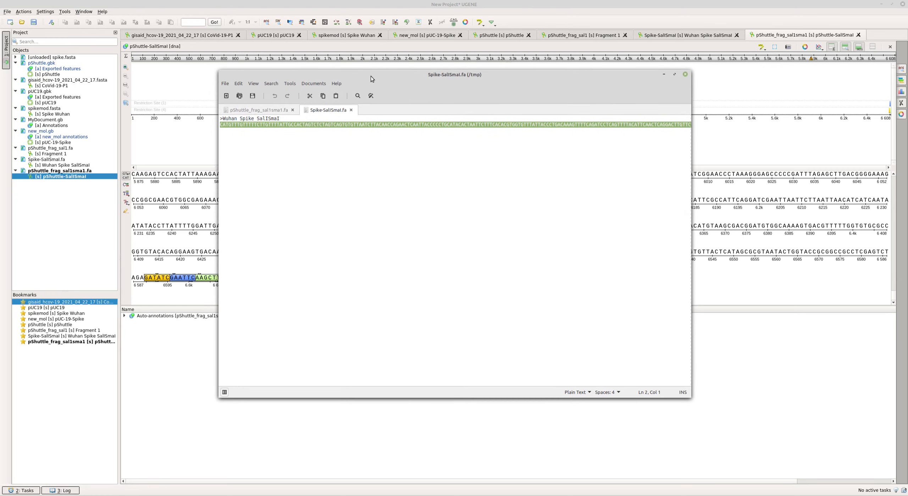
Paste the copied Spike sequence directly after the last base of the sequence in pShuttle_frag_sal1sma1.fa
left_click(261, 111)
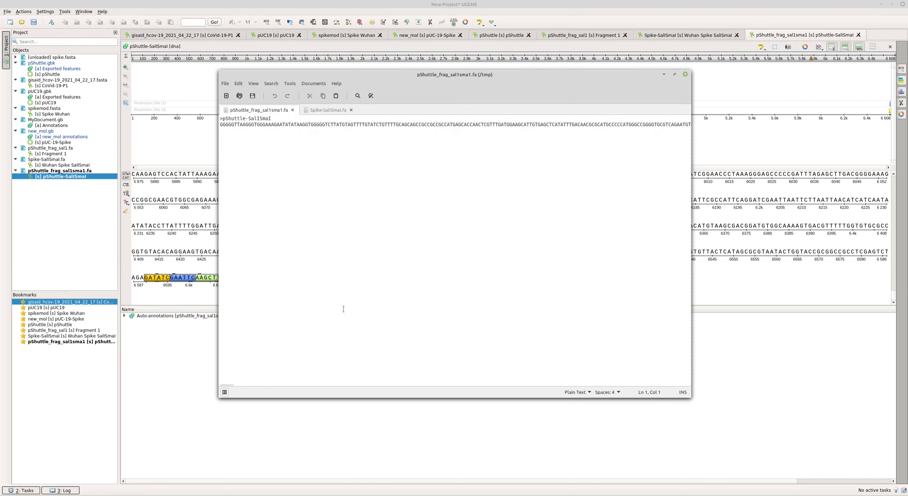
left_click(451, 382)
left_click_drag(451, 385, 701, 371)
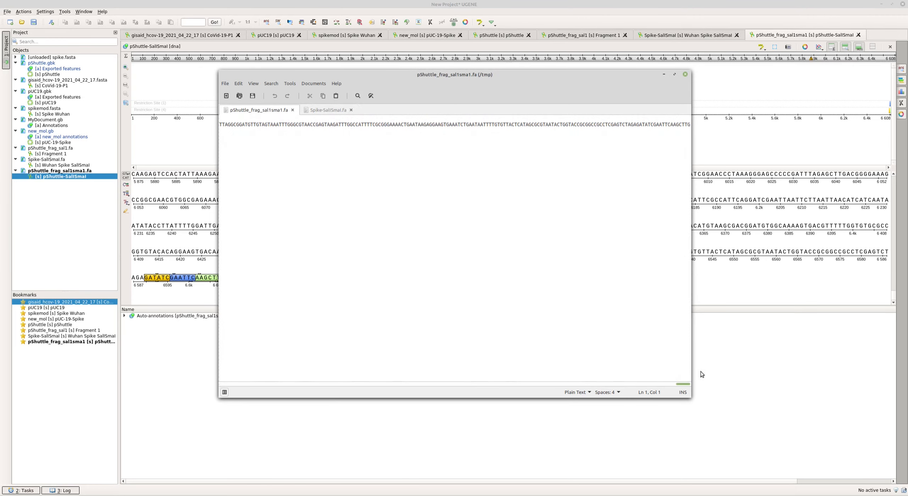
left_click(690, 122)
key("ctrl+v")
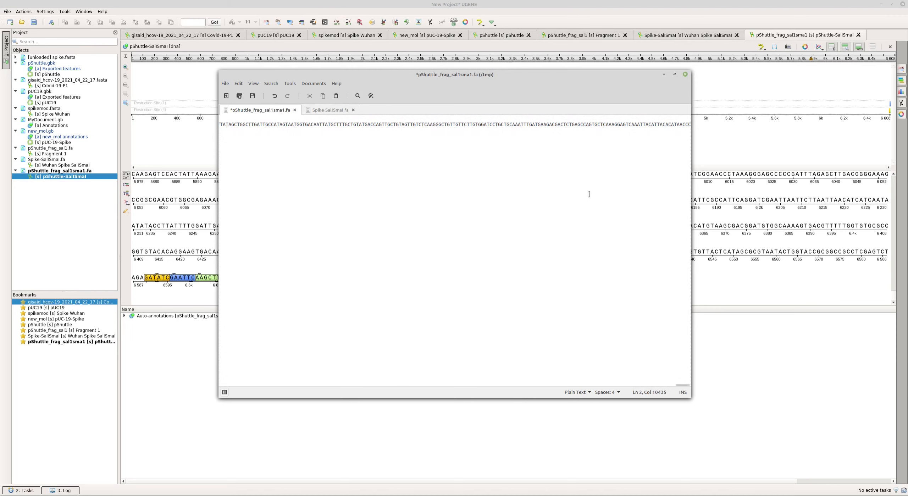
Save the joined sequence as a new file named shuttlespike.fa in the tmp folder
left_click(226, 85)
left_click(241, 123)
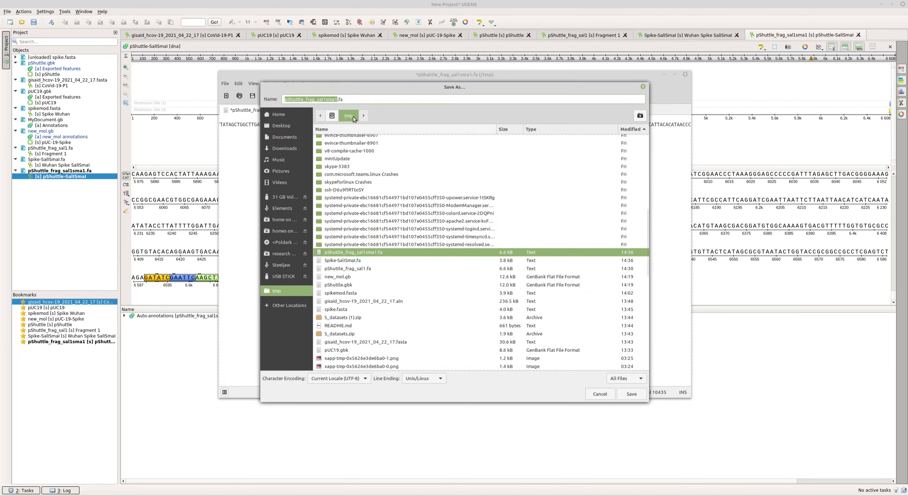
left_click_drag(337, 100, 306, 92)
type("spike")
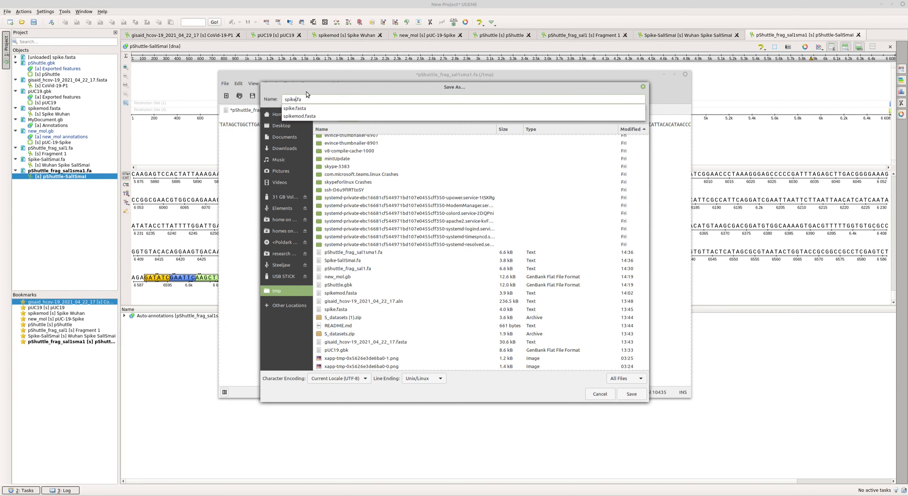
left_click(623, 392)
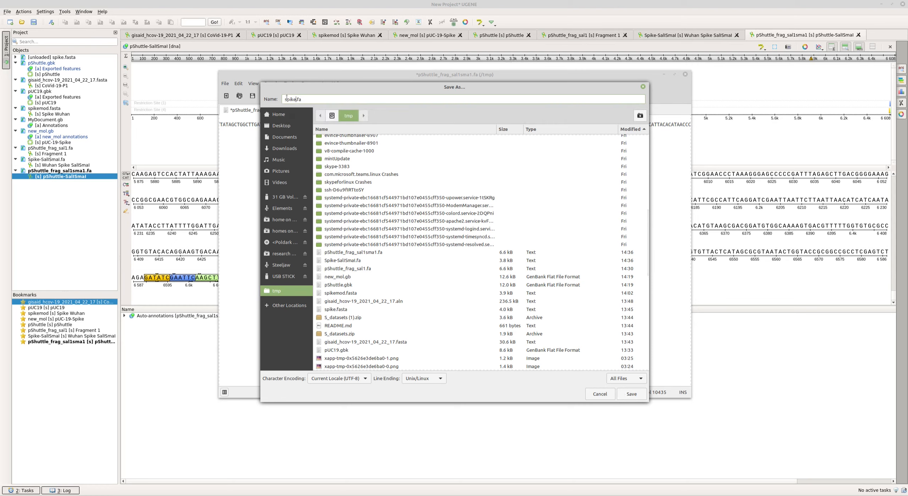
type("shuttle")
key("Return")
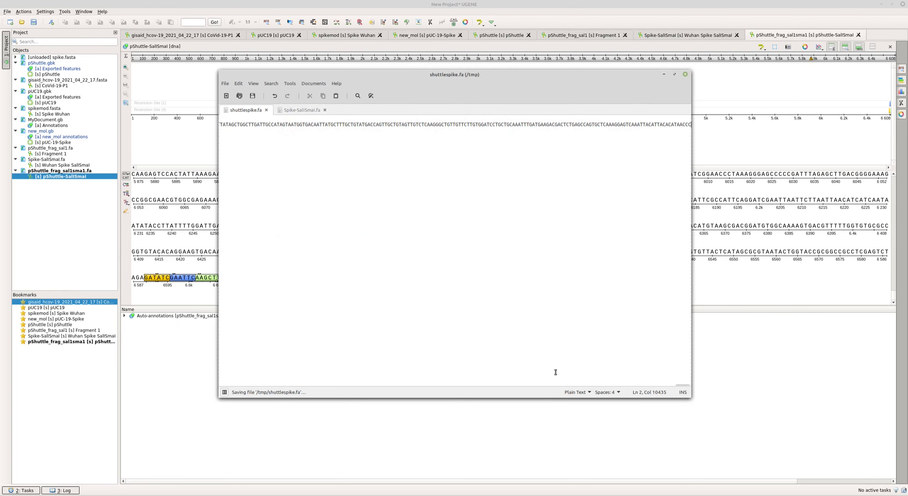
Change the FASTA header of shuttlespike.fa to ">pShuttle-Wuhan Spike" and save the file
left_click_drag(681, 386, 191, 348)
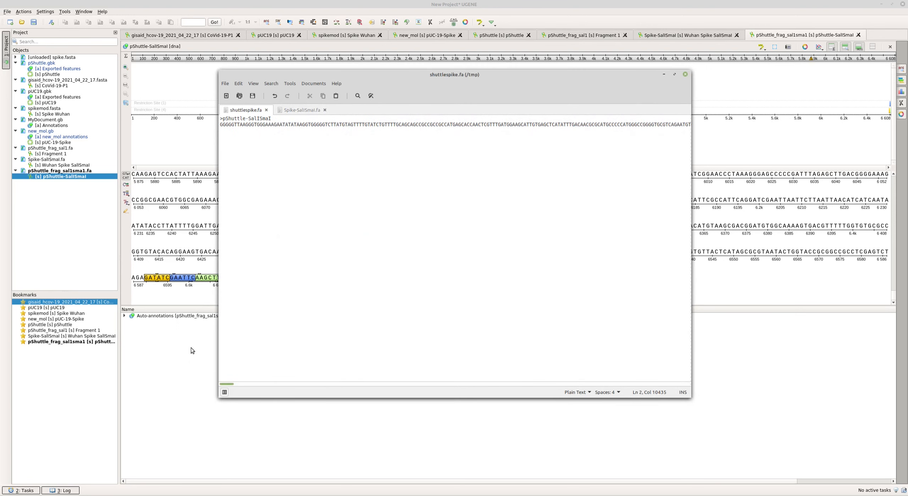
left_click_drag(275, 120, 248, 118)
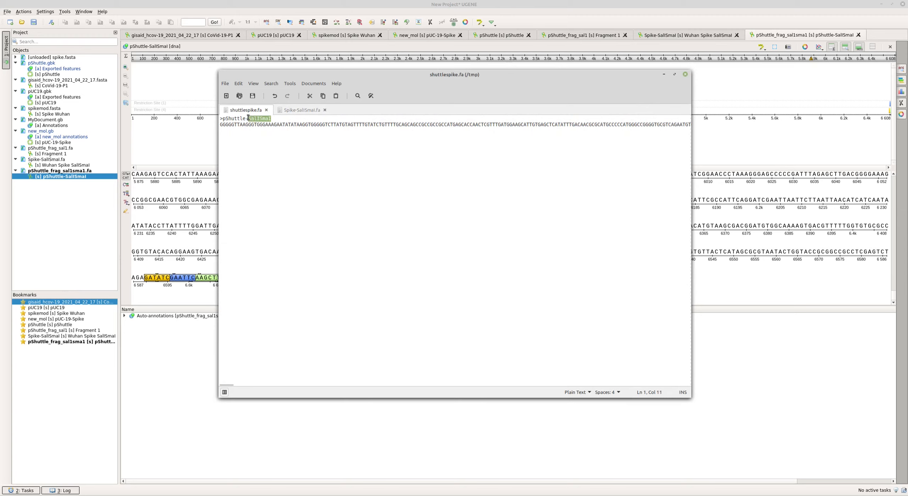
type("W")
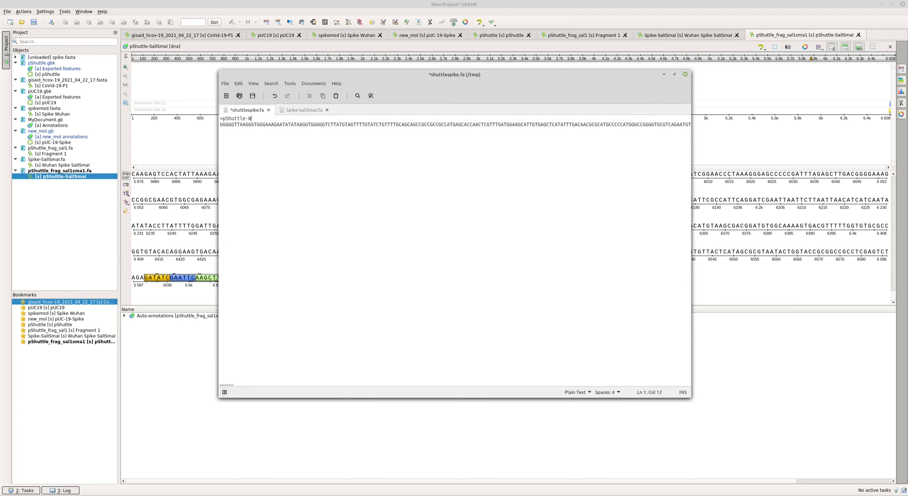
type("uhan Spike")
left_click(253, 96)
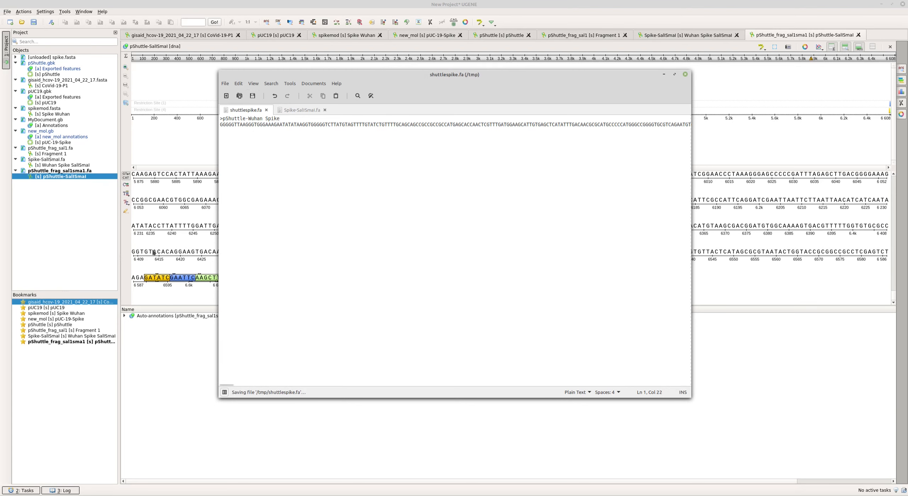
Switch back to UGENE and open shuttlespike.fa in the project
left_click(57, 245)
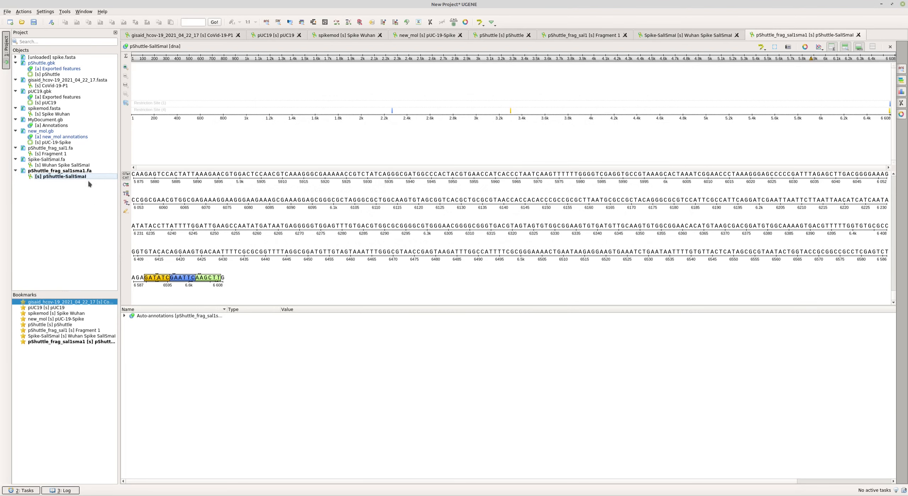
left_click(6, 12)
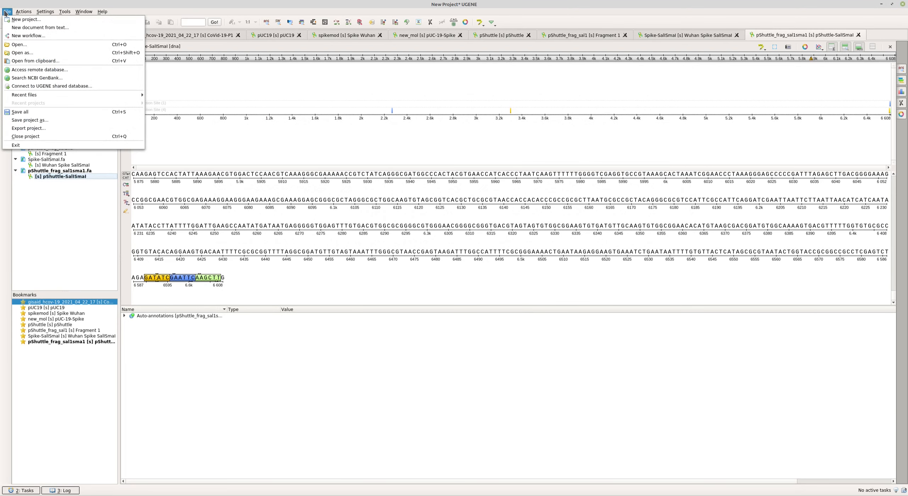
left_click(38, 113)
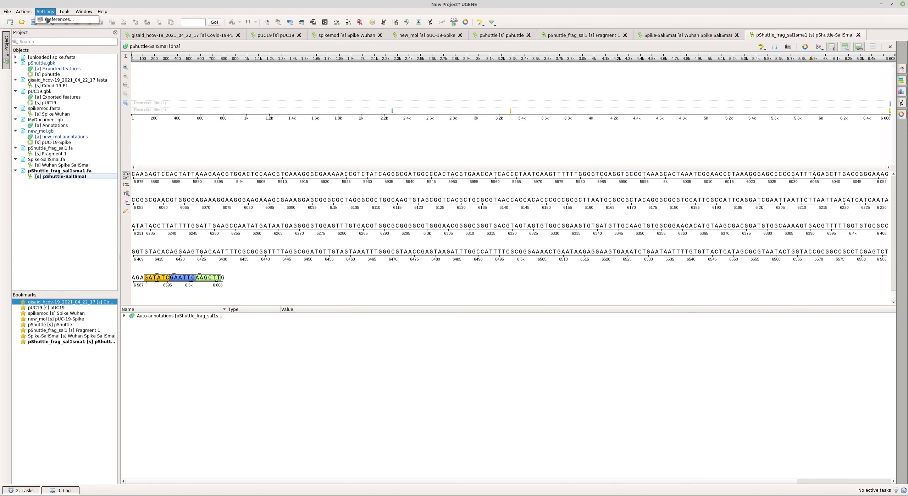
left_click(7, 11)
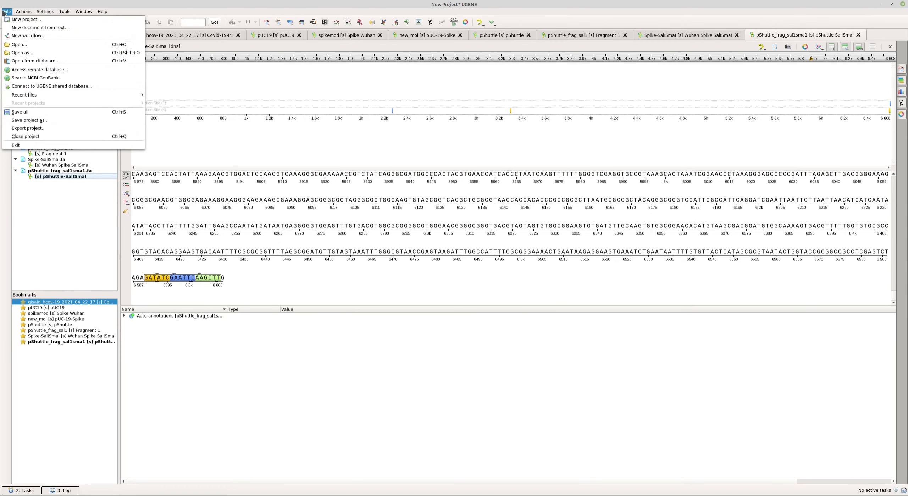
left_click(28, 45)
double_click(402, 156)
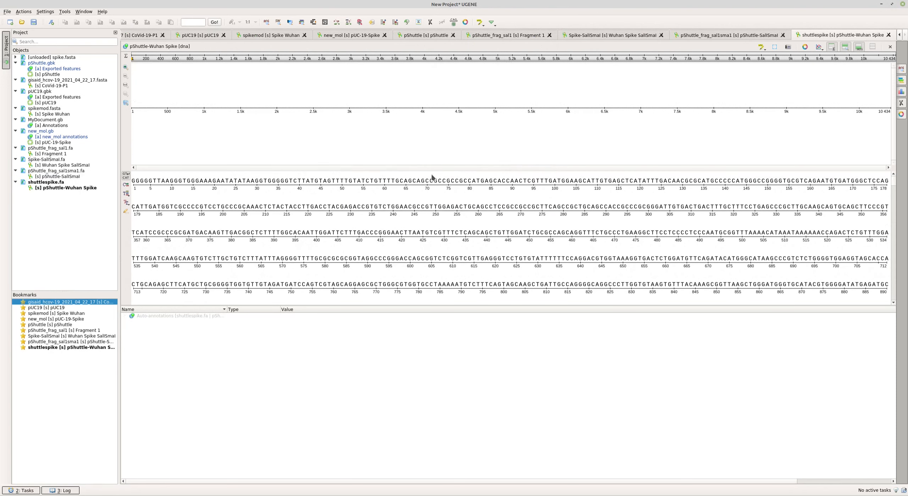
Mark the pShuttle-Wuhan Spike sequence as circular and enlarge its circular map
left_click(88, 191)
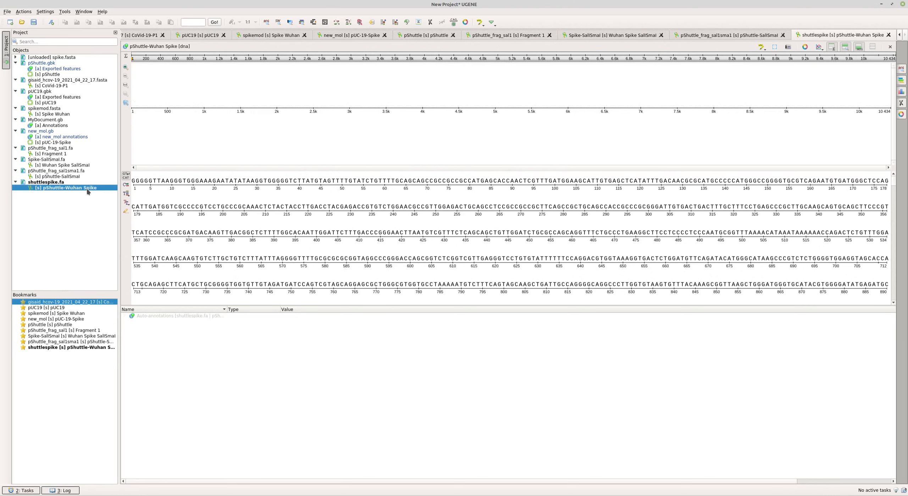
right_click(87, 191)
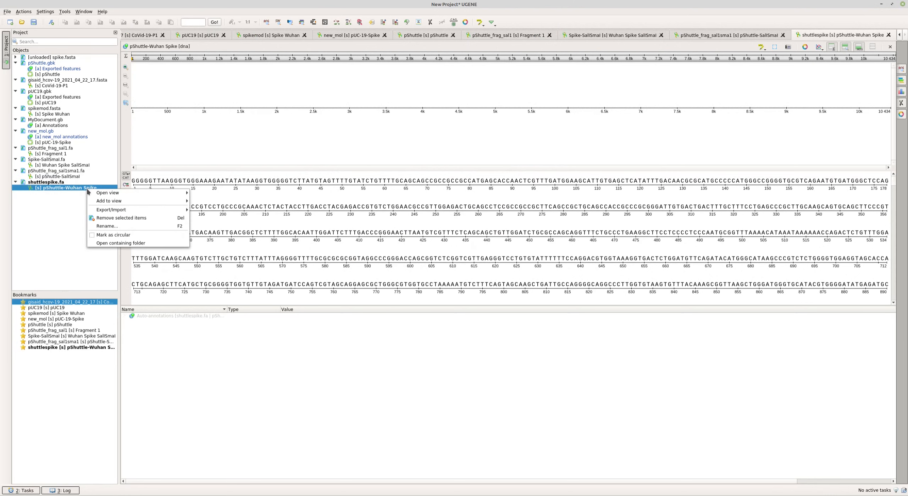
left_click(120, 235)
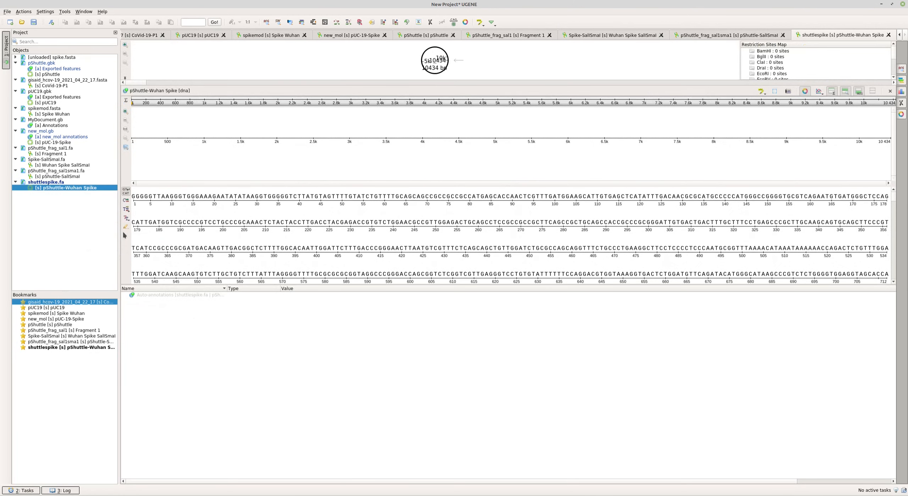
mouse_move(485, 85)
left_mouse_down()
mouse_move(476, 357)
mouse_move(485, 454)
left_mouse_up()
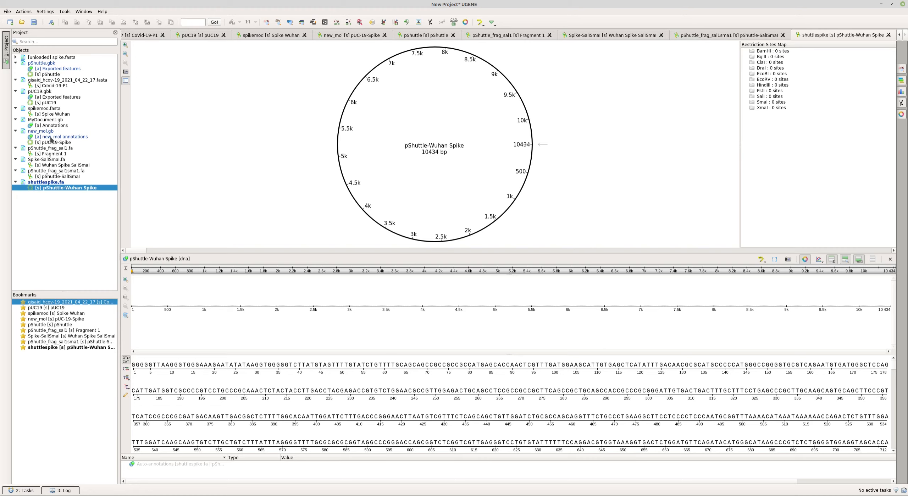
Open the pShuttle plasmid map and select its ori annotation
double_click(50, 75)
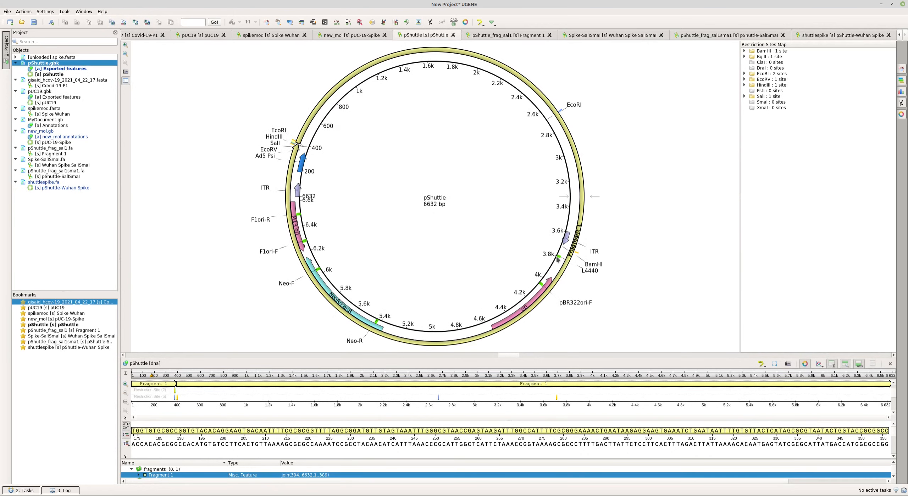
left_click(566, 241)
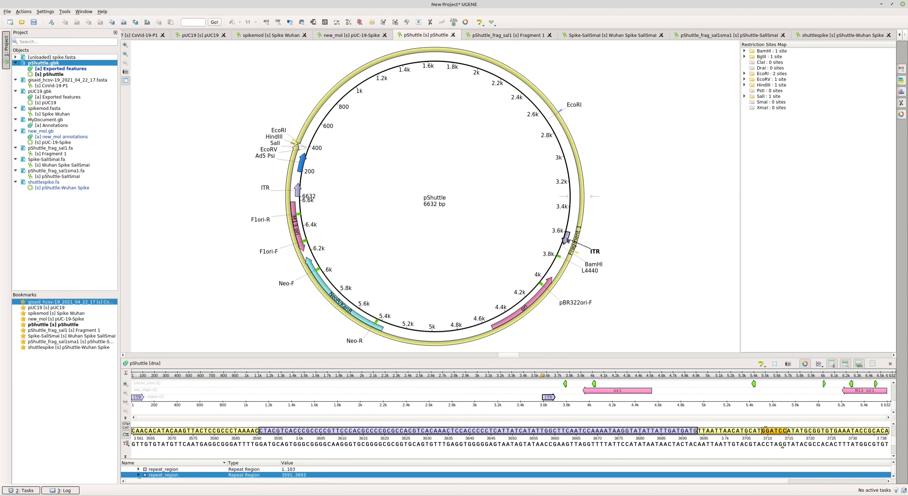
left_click(531, 303)
Select the whole pShuttle sequence as a single range from 1 to 6632
right_click(531, 304)
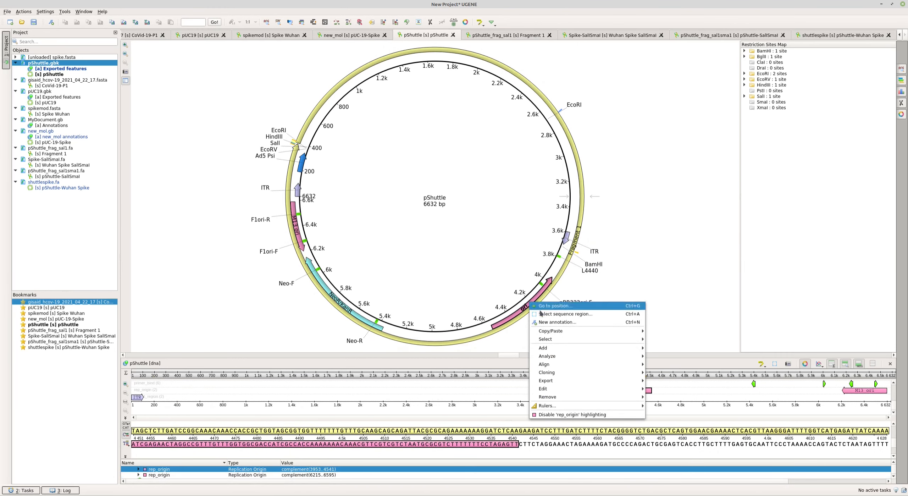
mouse_move(561, 381)
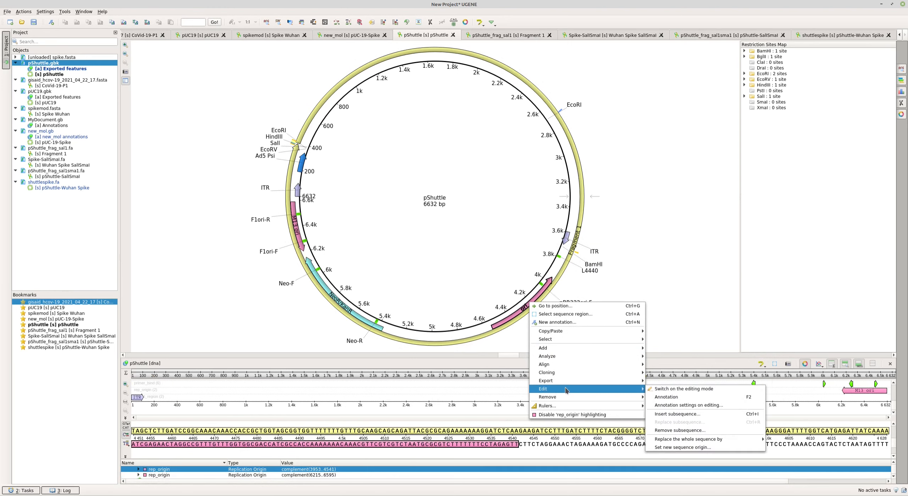
mouse_move(591, 340)
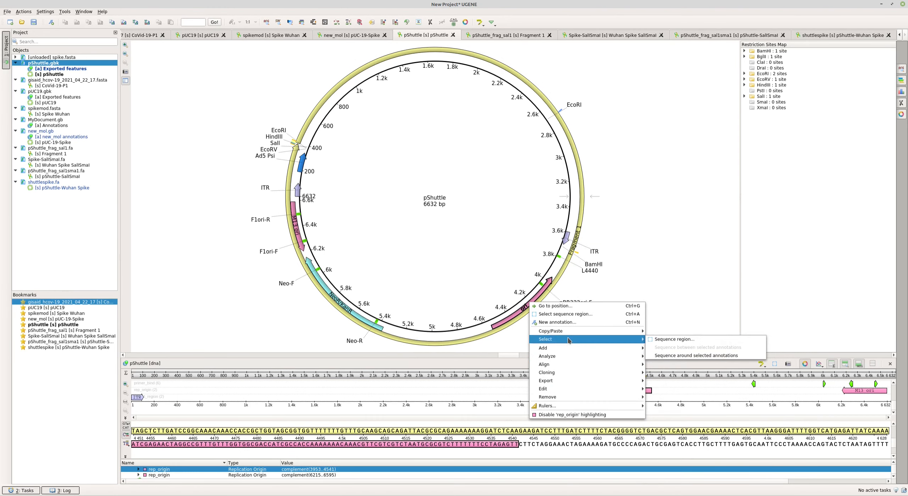
left_click(672, 338)
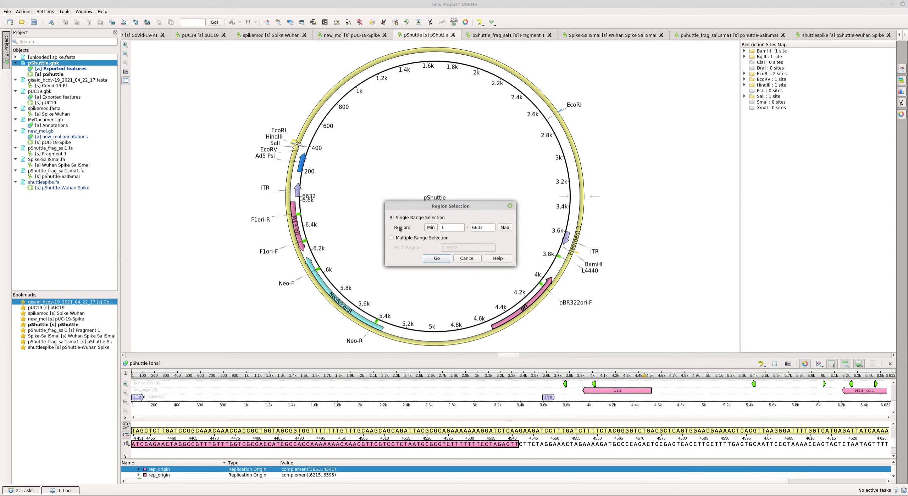
left_click(436, 258)
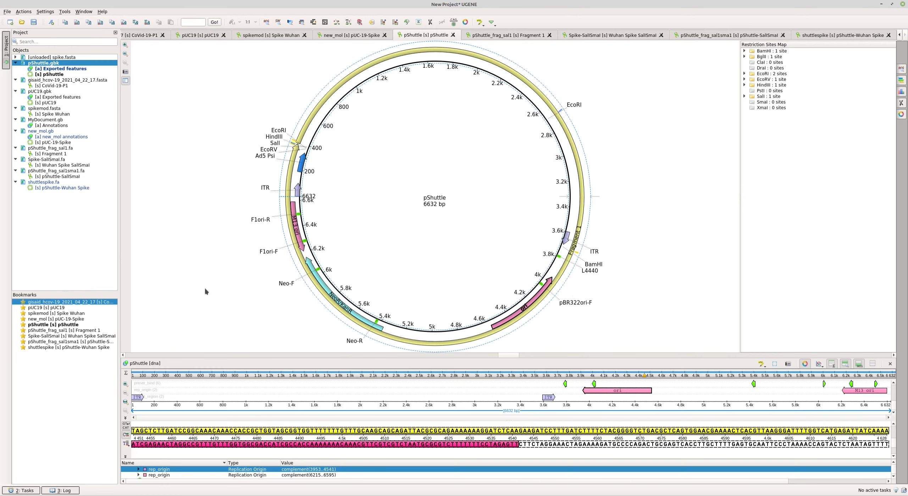
Return to pShuttle-Wuhan Spike and search it for the ori sequence copied from pShuttle
left_click(52, 187)
double_click(52, 188)
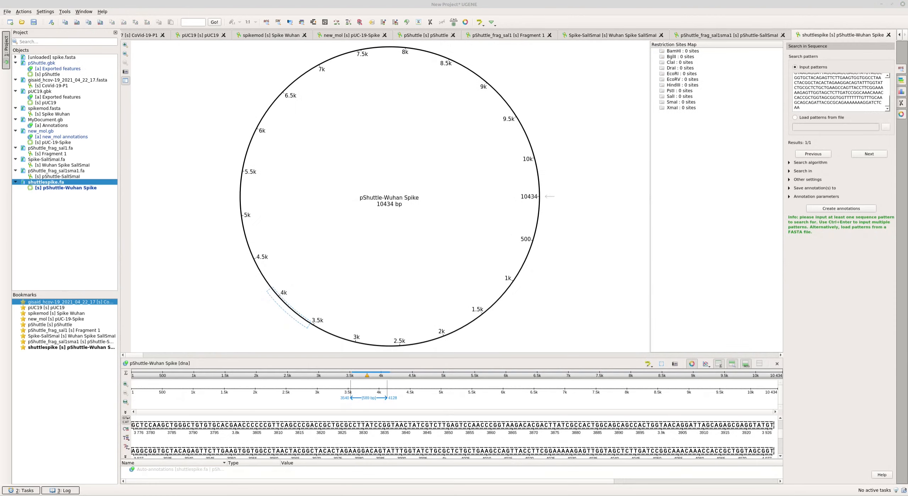
left_click(821, 105)
right_click(284, 311)
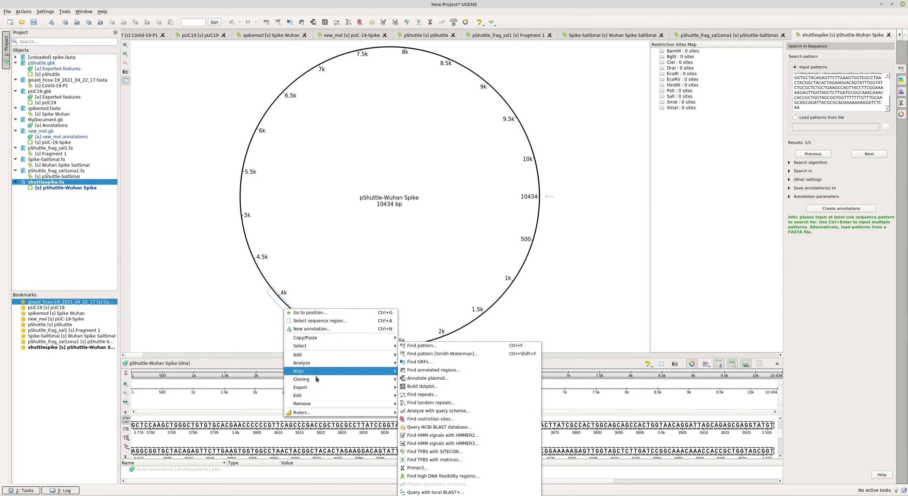
mouse_move(317, 397)
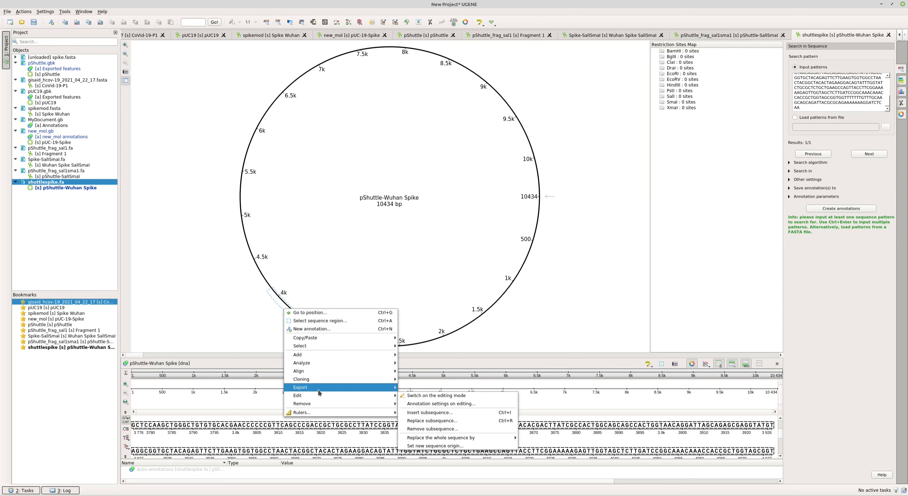
mouse_move(324, 366)
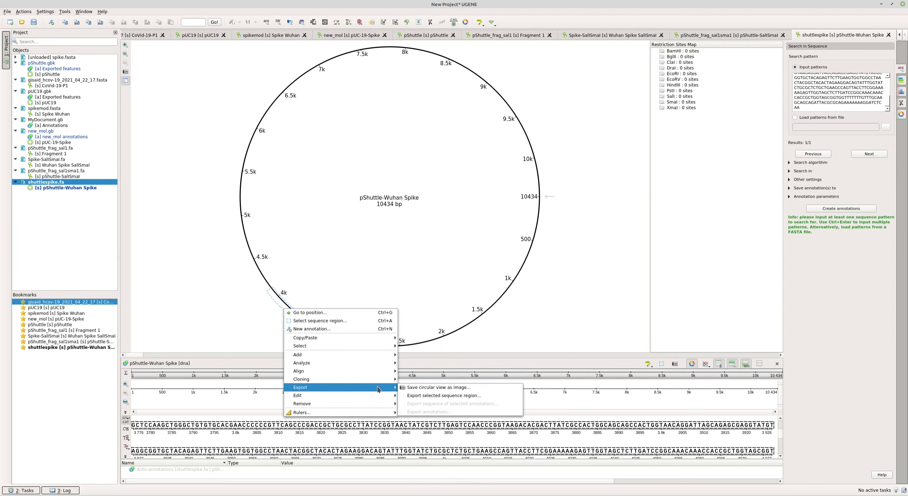
mouse_move(351, 396)
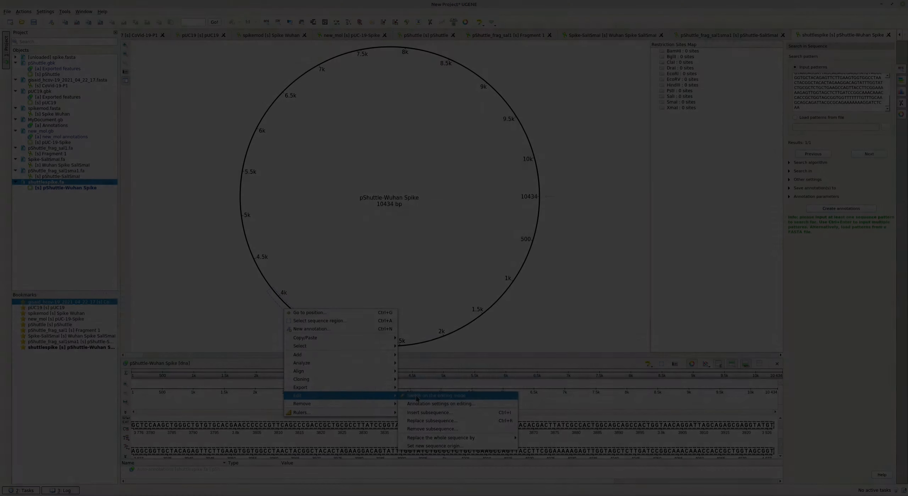
left_click(426, 403)
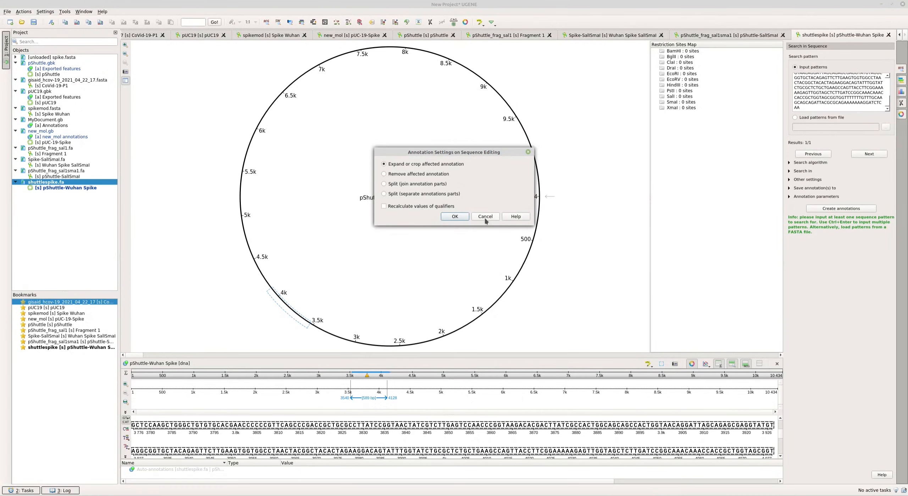
left_click(481, 218)
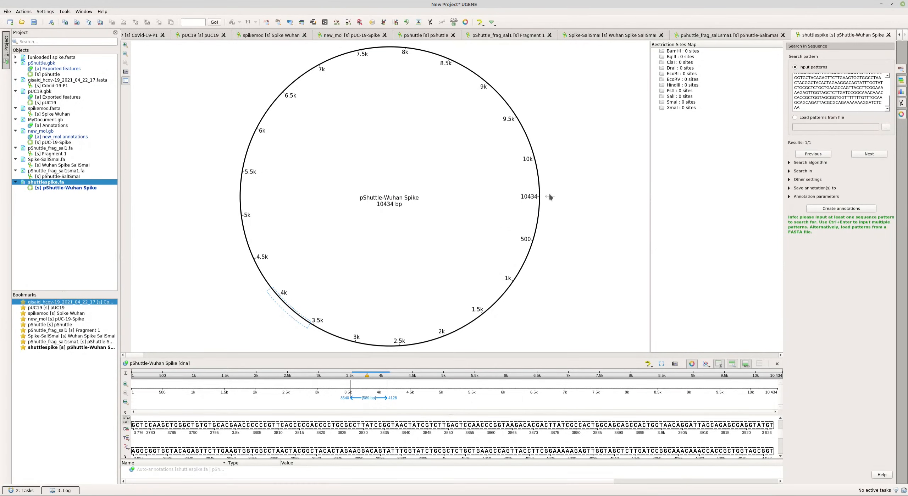
Try to run plasmid auto-annotation on pShuttle-Wuhan Spike
left_click(25, 13)
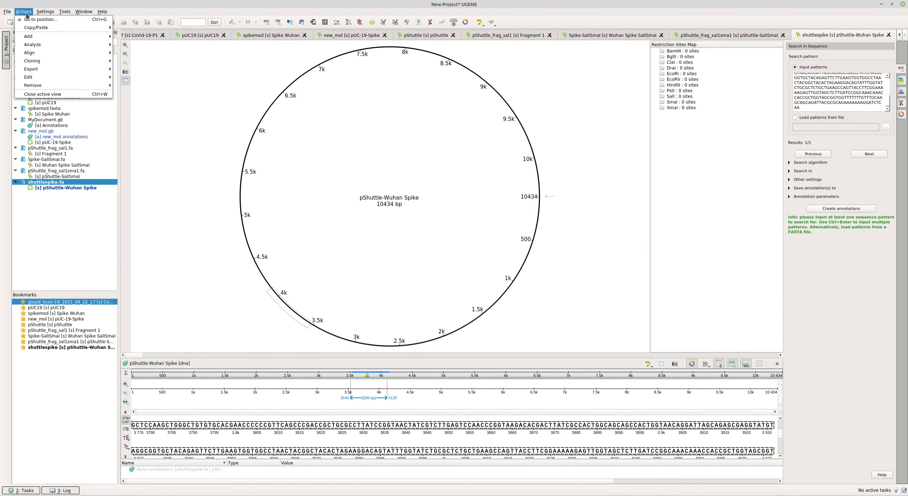
mouse_move(35, 45)
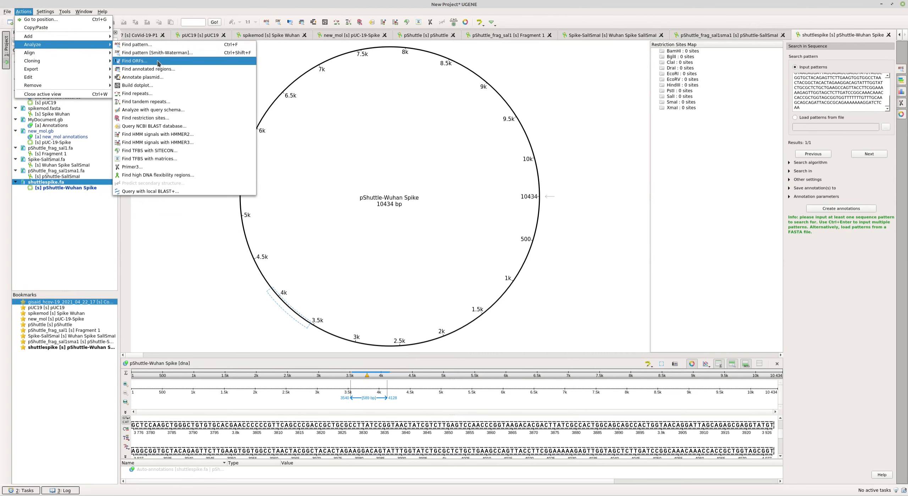
left_click(138, 77)
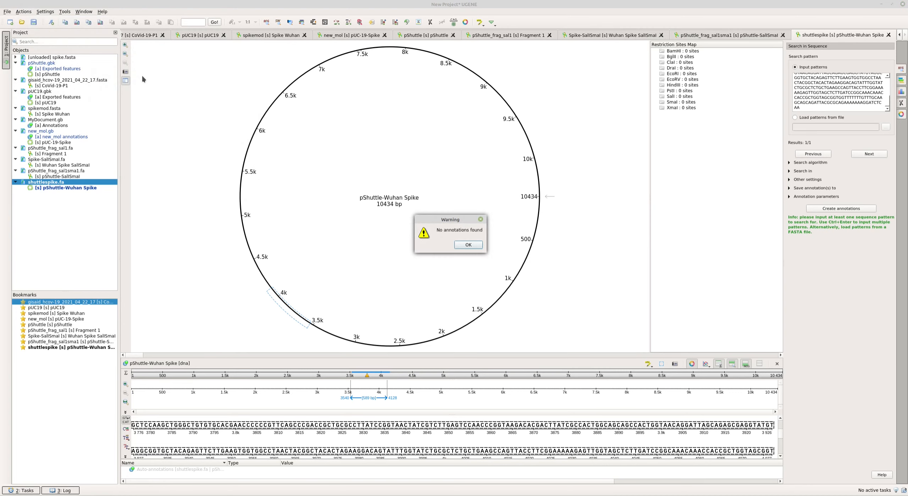
left_click(468, 246)
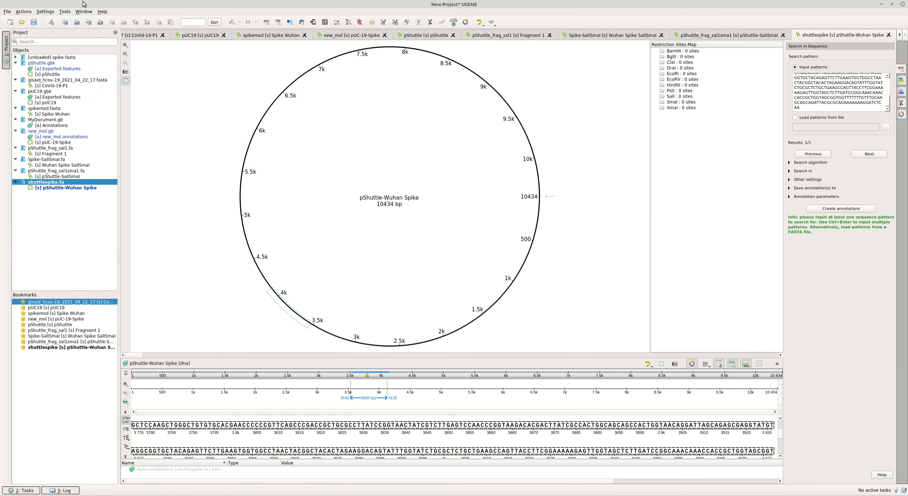
Auto-annotate pShuttle-Wuhan Spike with all plasmid features: promoter, terminator, gene, regulatory, origin, primer and other features
left_click(24, 11)
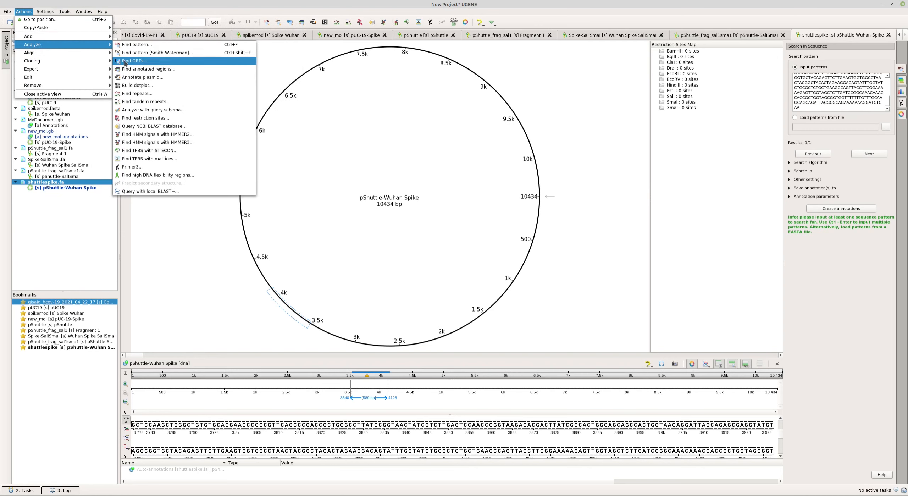
left_click(140, 77)
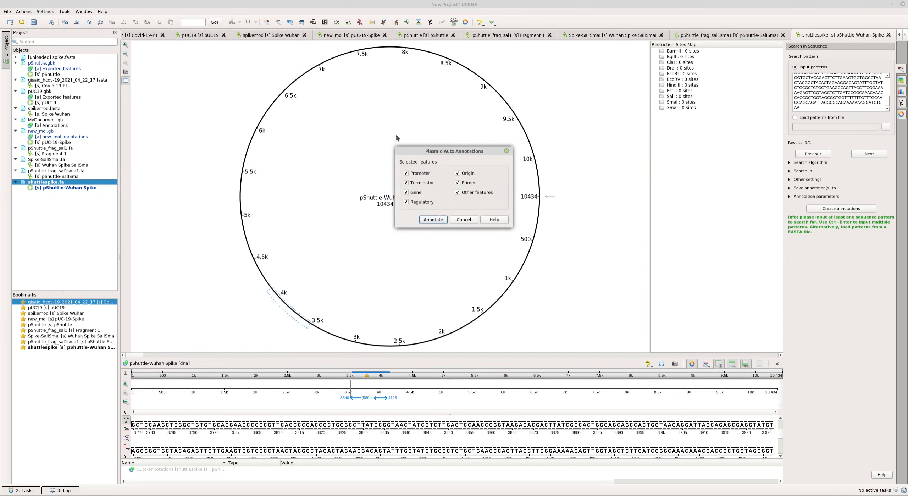
left_click(433, 220)
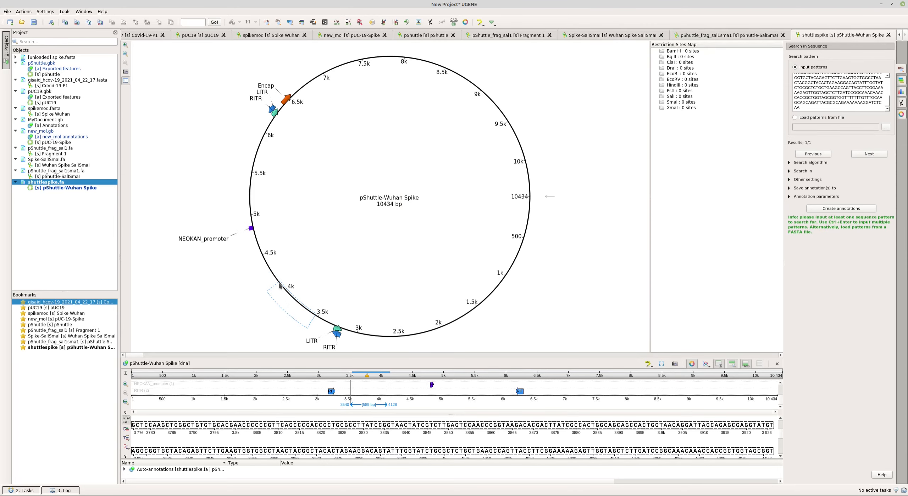
Create a Replication Origin annotation named Ori over the selected region 3540–4128, saved to the new document MyDocument_1.gb
right_click(282, 302)
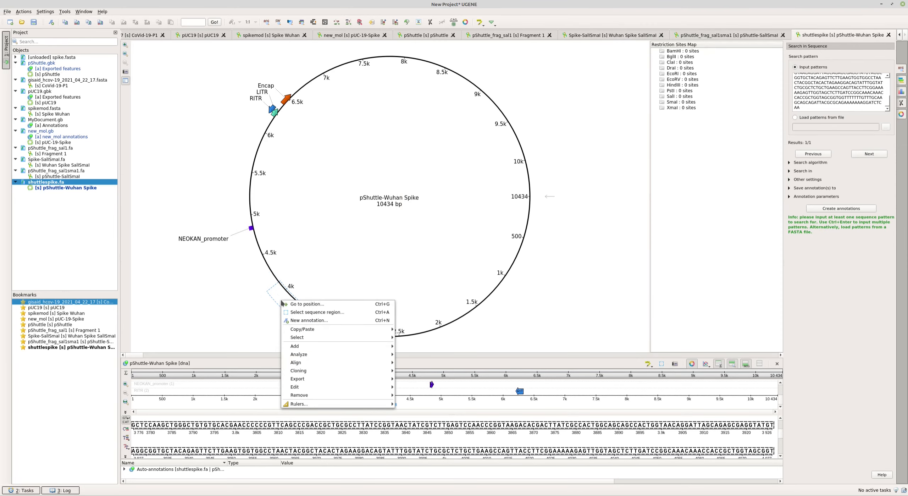
mouse_move(326, 346)
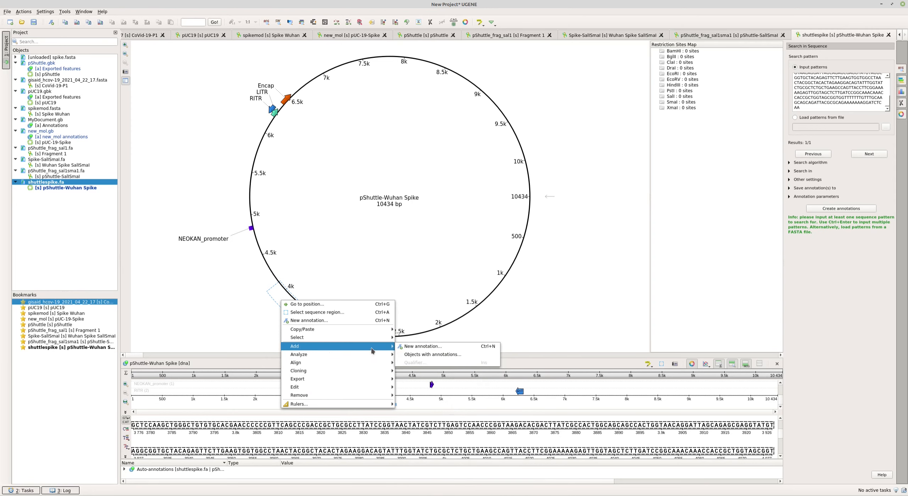
left_click(418, 346)
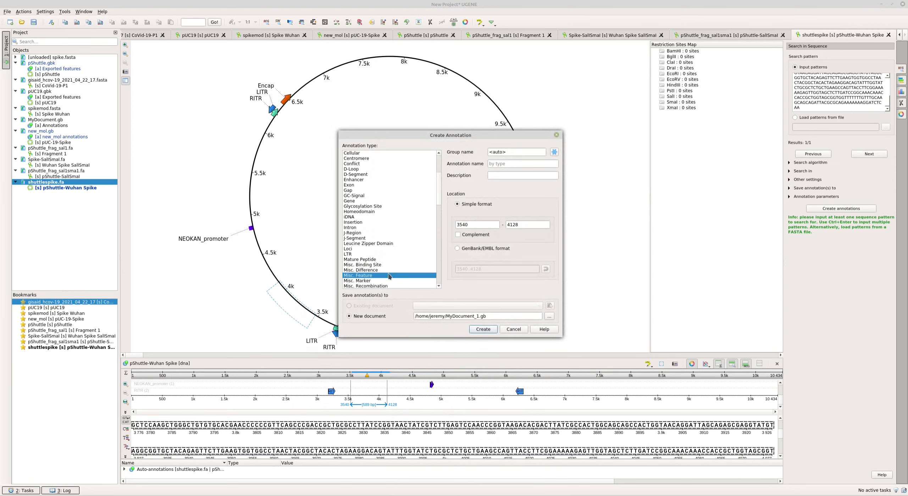
scroll(377, 199, "down", 9)
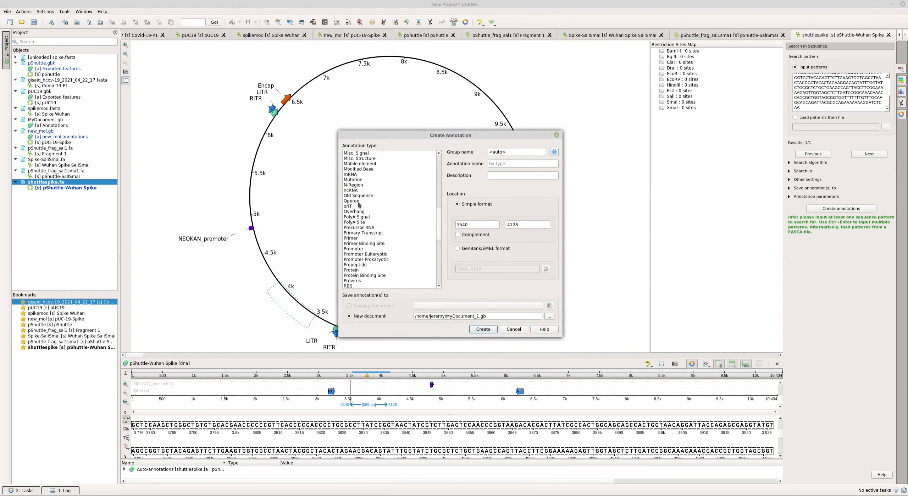
scroll(411, 256, "down", 4)
scroll(410, 261, "down", 1)
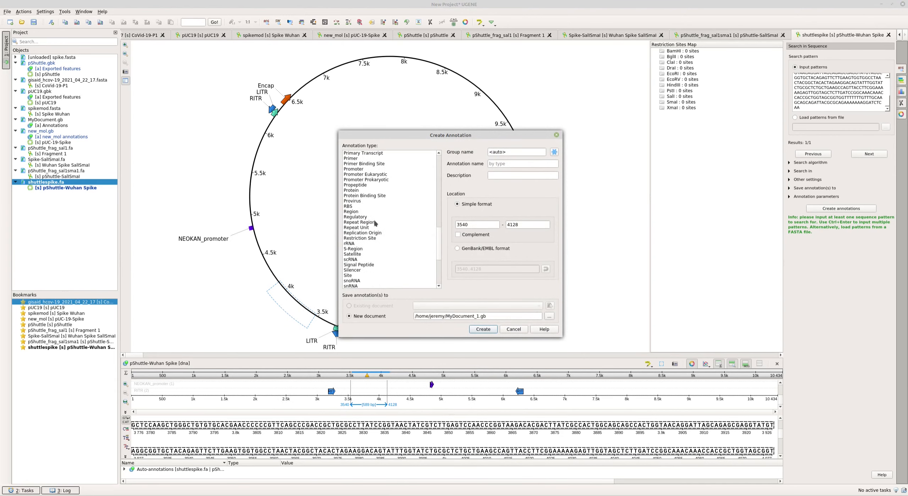
left_click(361, 233)
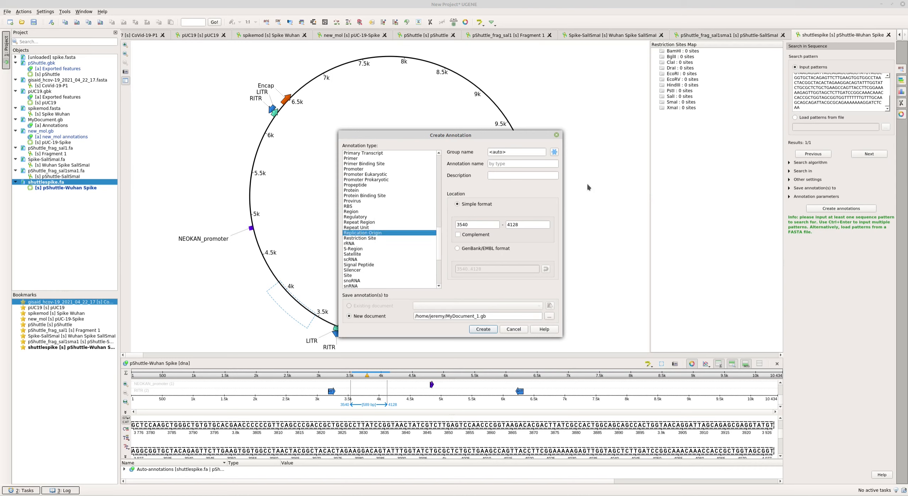
left_click(507, 164)
type("Ori")
left_click(482, 329)
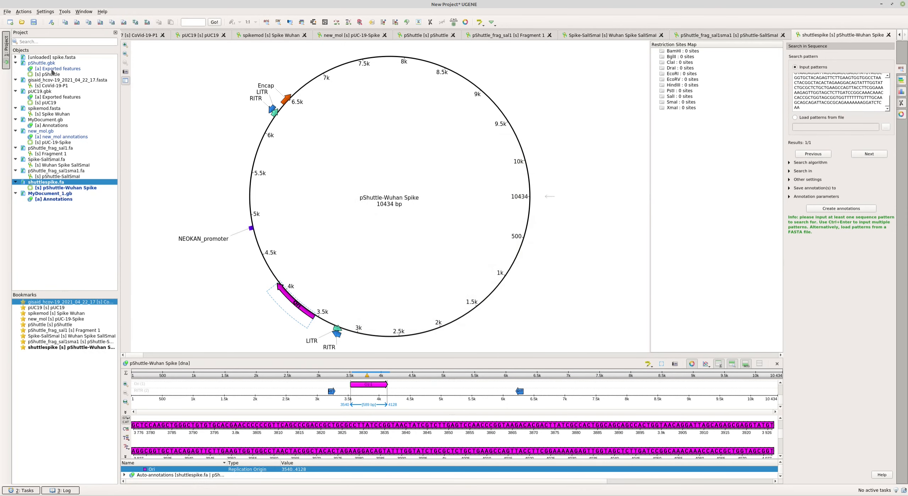
Go back to the pShuttle map and select its NeoR/KanR coding sequence annotation
double_click(50, 69)
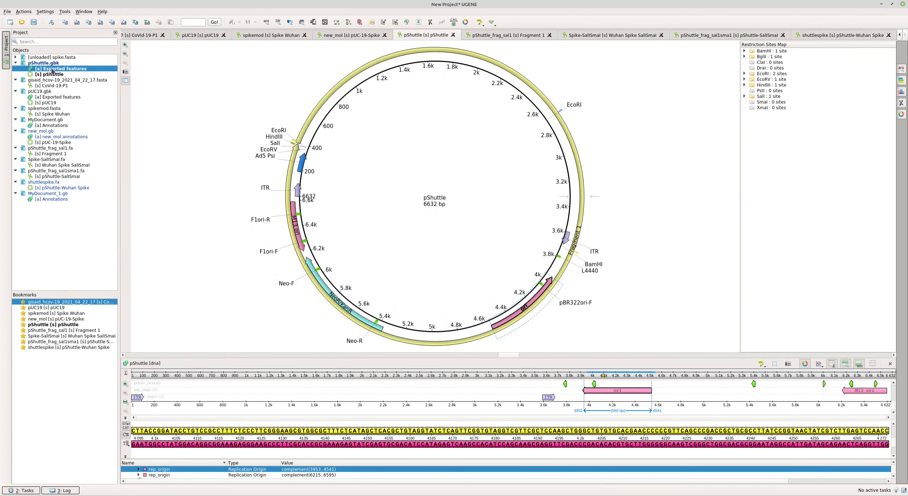
left_click(666, 278)
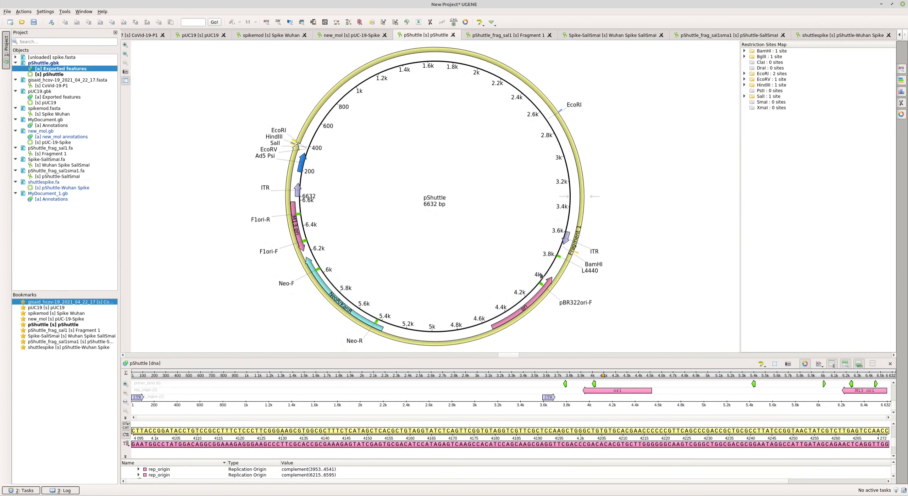
left_click(333, 296)
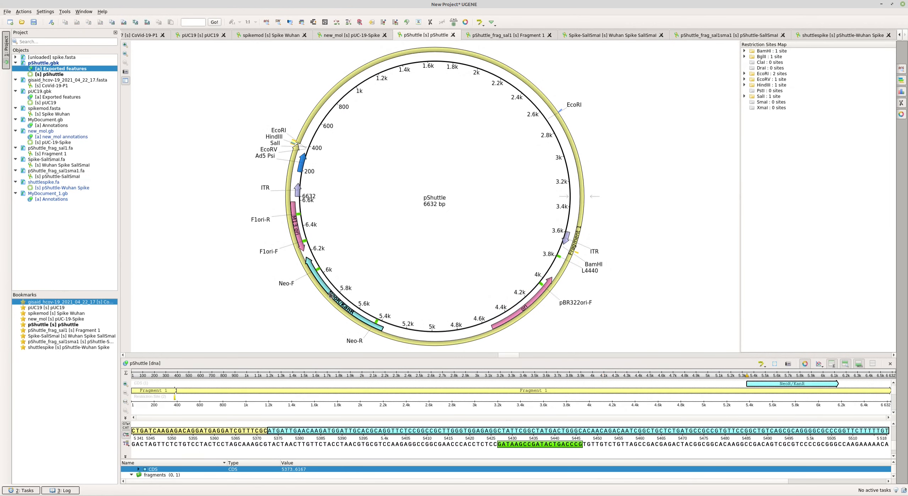
Select the NeoR/KanR coding sequence on the pShuttle map as region 5373–6167 and copy its sequence
left_click(324, 288)
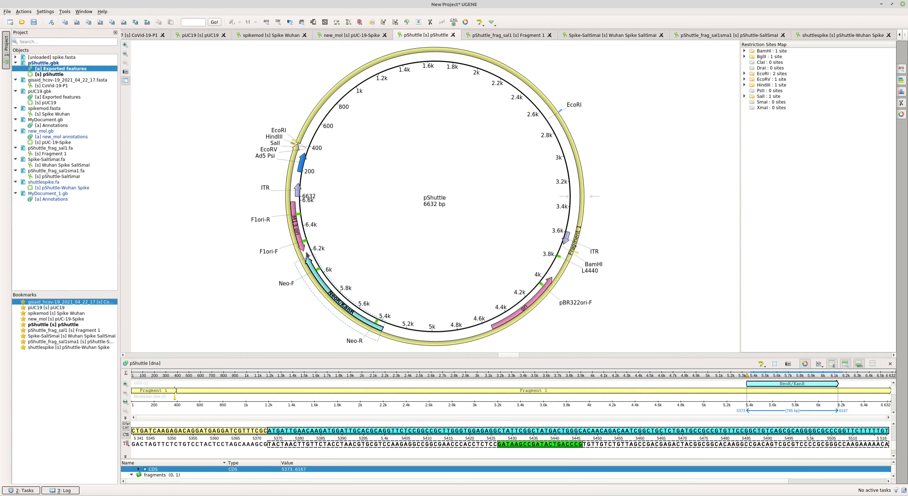
right_click(333, 296)
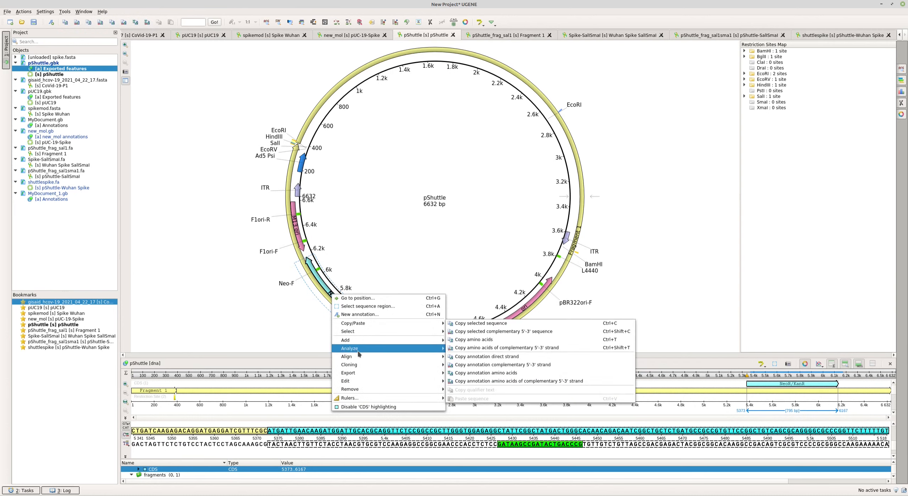
mouse_move(360, 381)
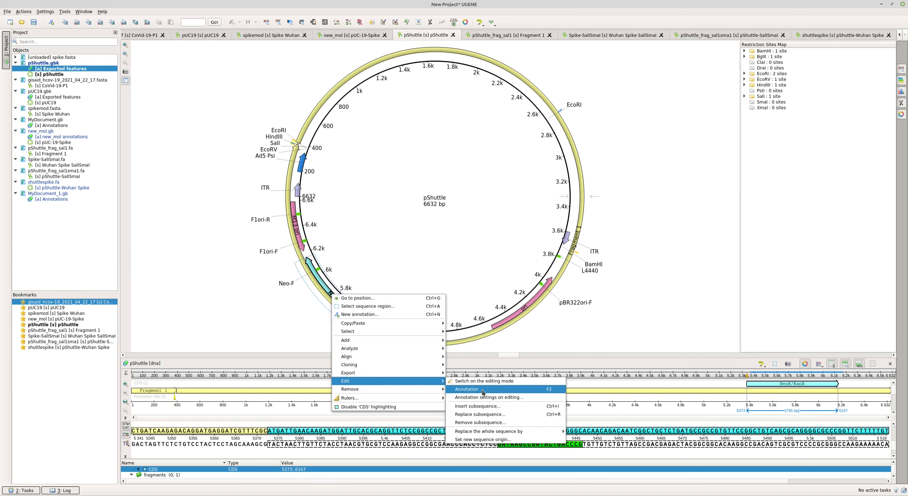
mouse_move(371, 349)
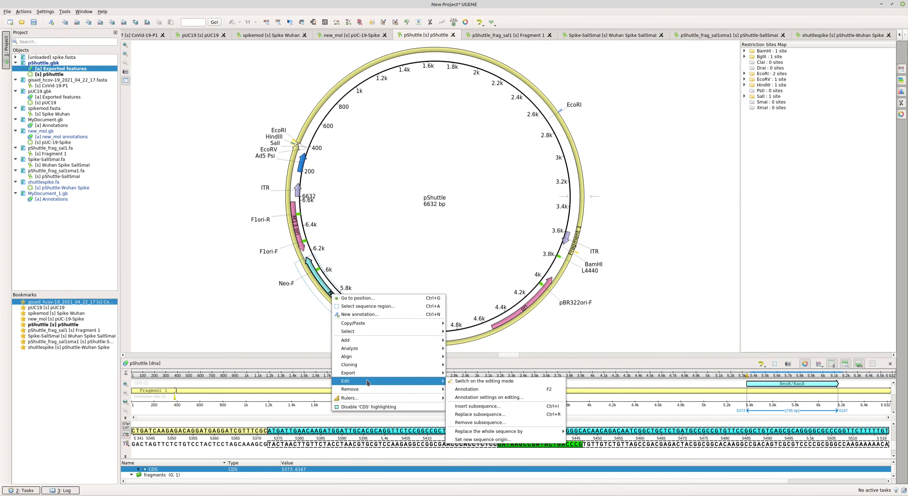
left_click(376, 305)
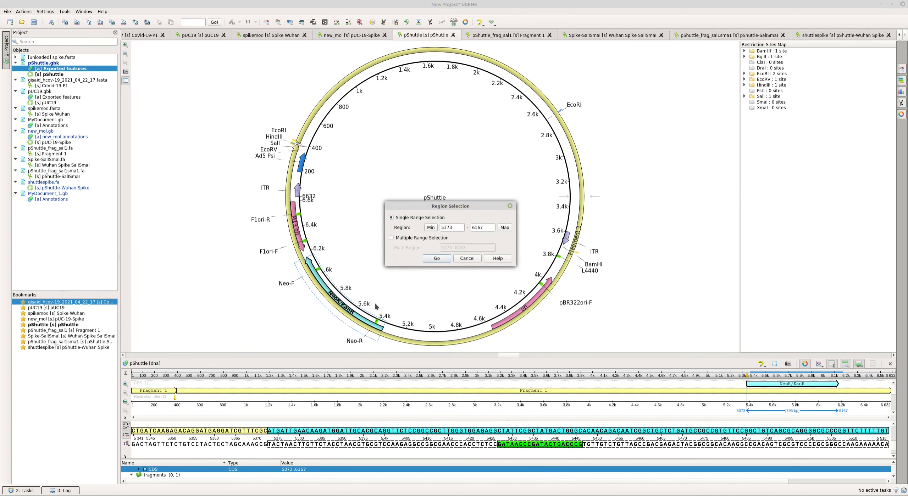
left_click(439, 259)
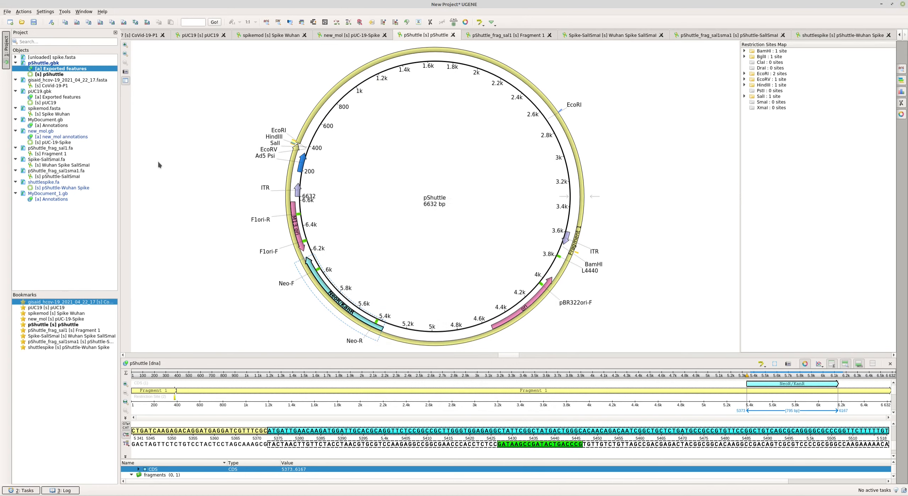
Search pShuttle-Wuhan Spike for the copied NeoR/KanR sequence, replacing the previous search pattern
double_click(42, 183)
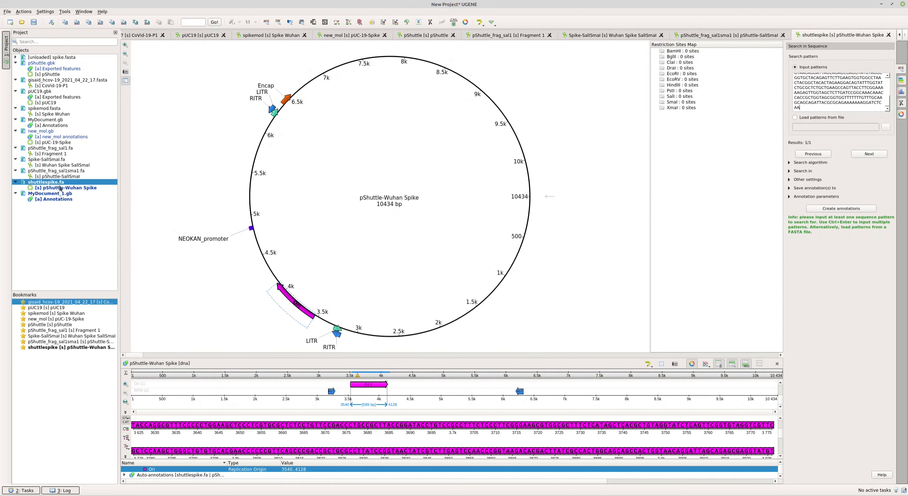
triple_click(835, 88)
key("ctrl+v")
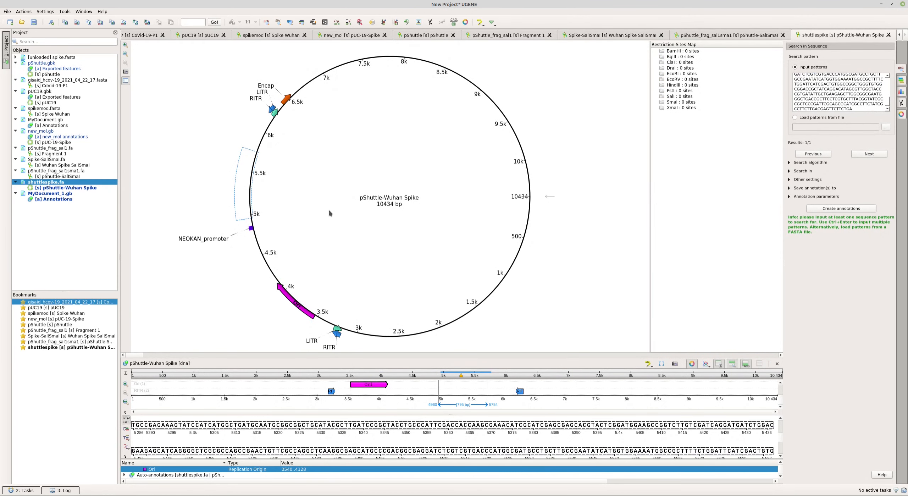
Change the Ori annotation at 3540–4128 to type CDS and rename it Kan Resistance
right_click(240, 176)
mouse_move(265, 244)
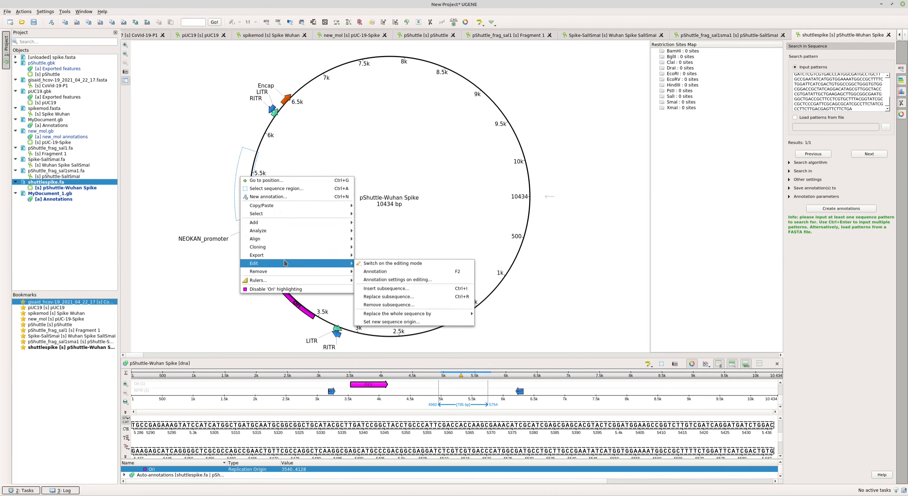
left_click(399, 272)
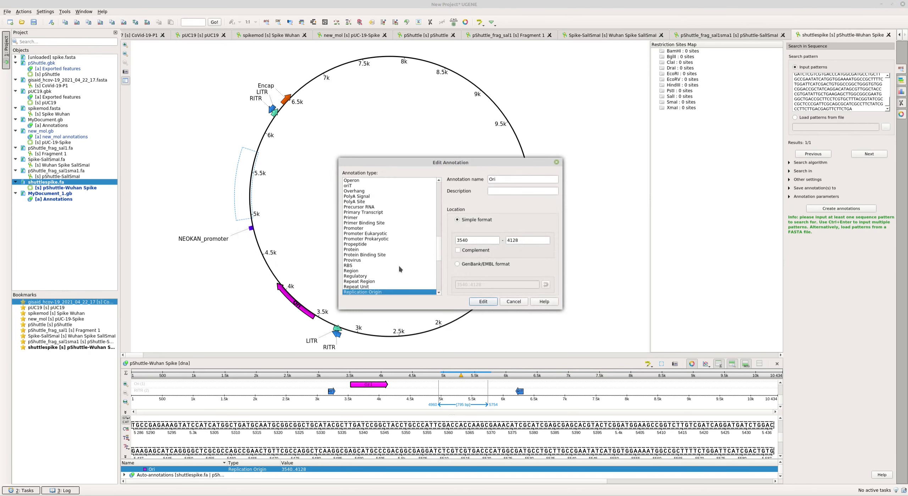
scroll(385, 244, "down", 1)
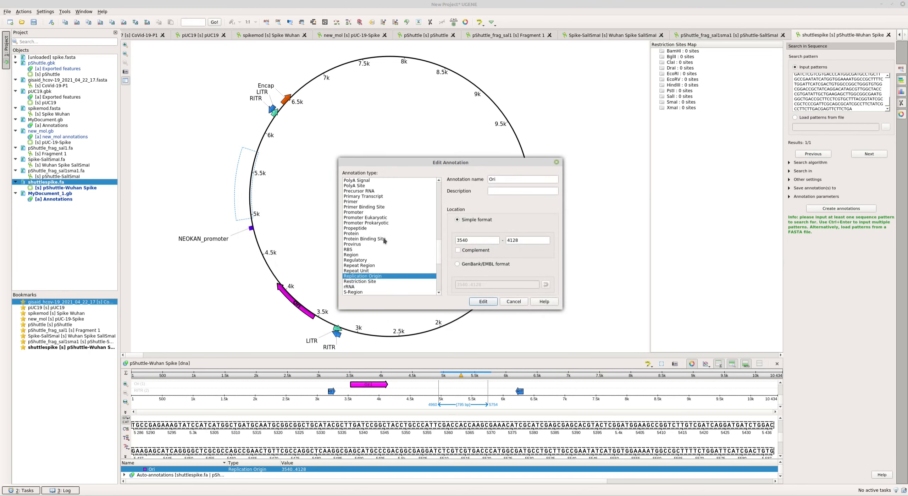
scroll(381, 236, "down", 3)
scroll(380, 234, "up", 5)
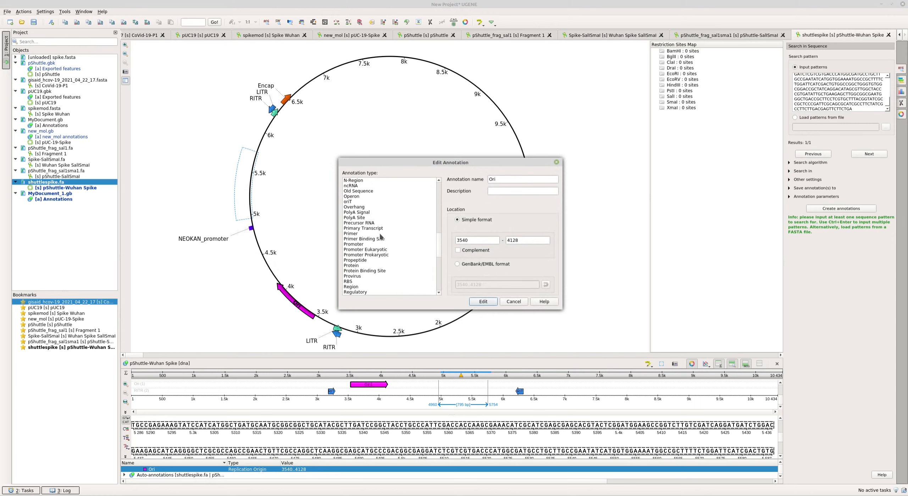
scroll(380, 234, "up", 12)
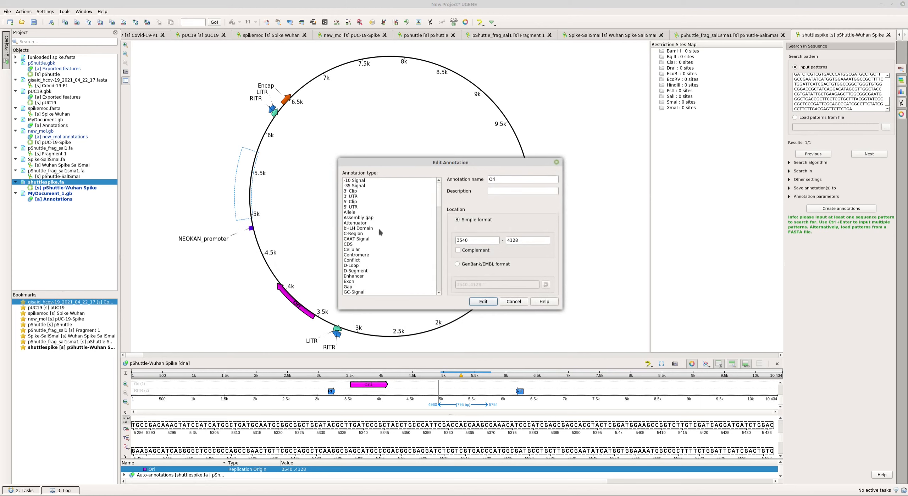
scroll(387, 227, "down", 20)
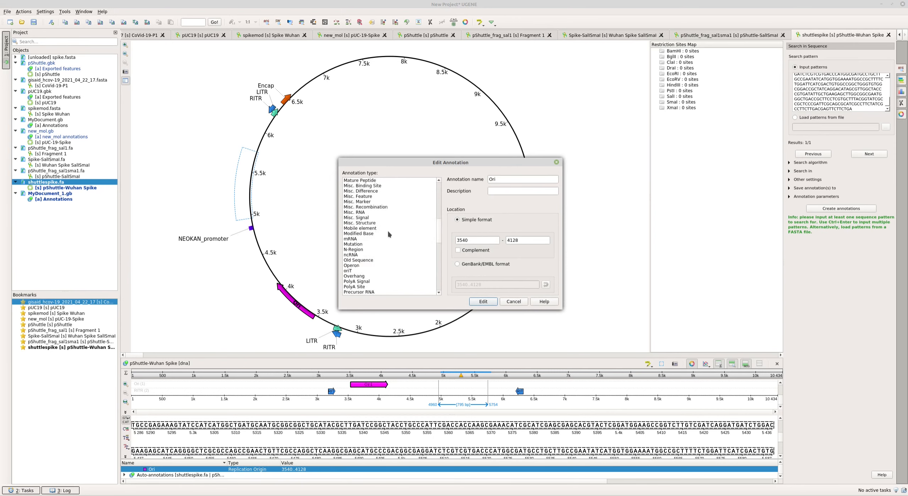
scroll(370, 231, "up", 2)
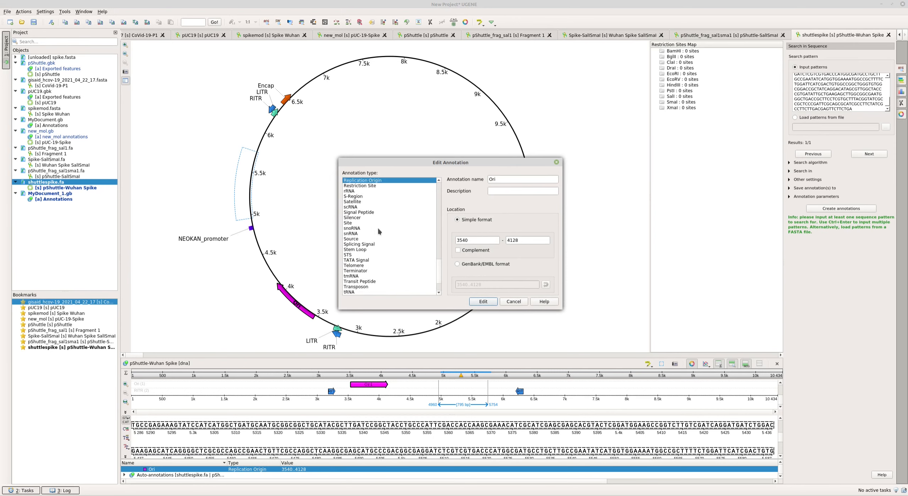
scroll(382, 226, "up", 15)
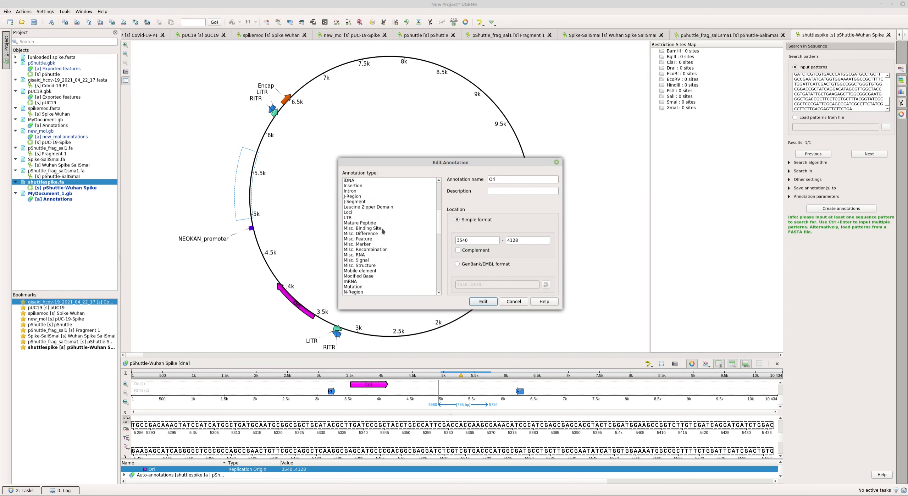
scroll(381, 225, "up", 2)
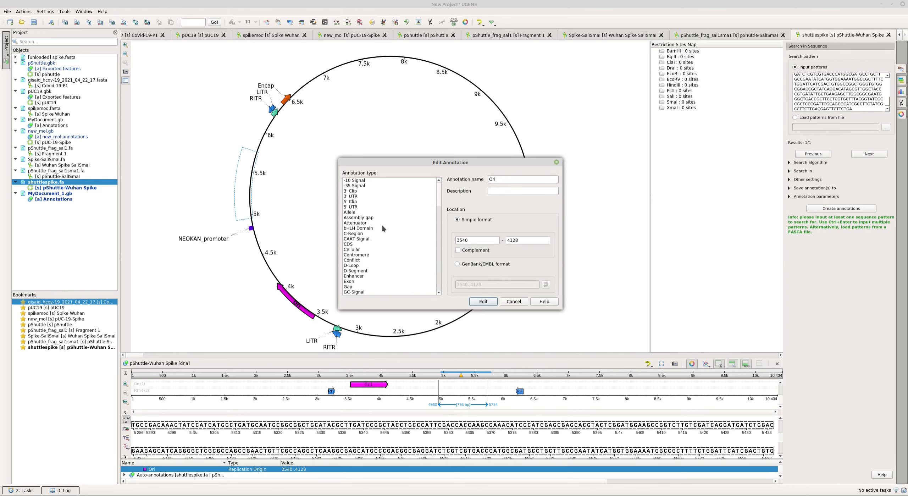
left_click(347, 244)
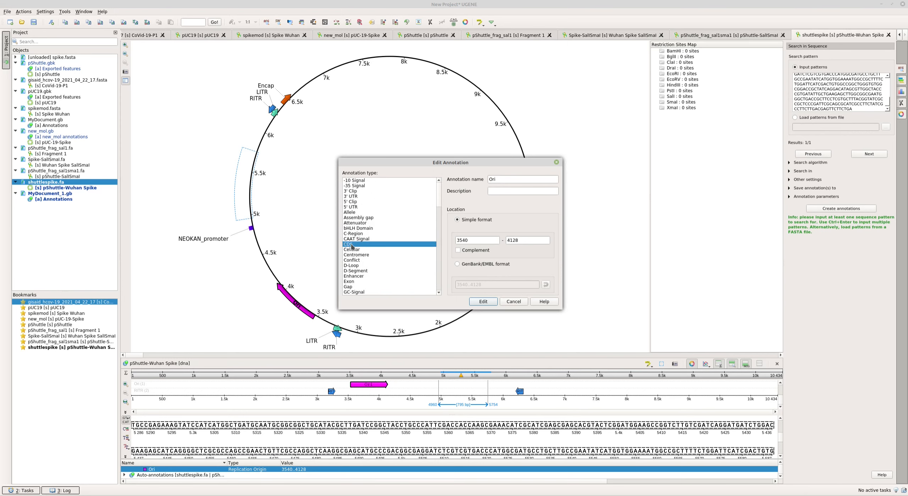
left_click_drag(508, 178, 466, 171)
type("Kan Resistance")
left_click(484, 301)
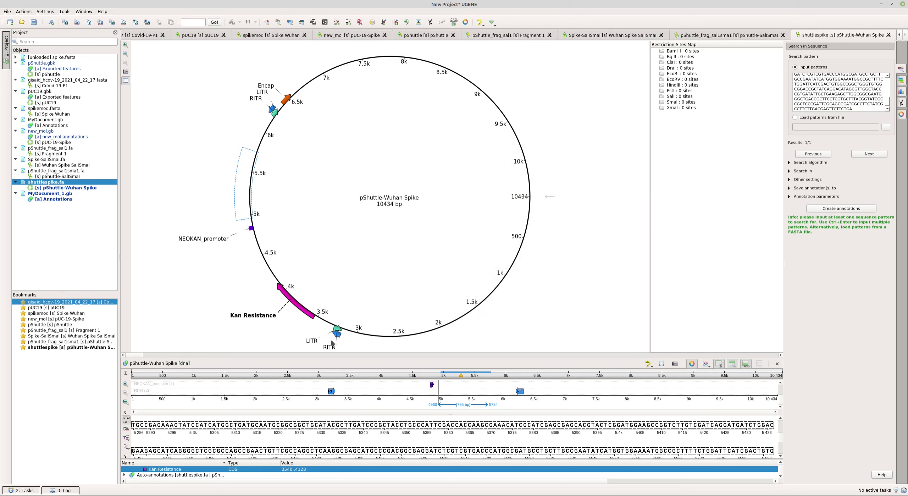
Select the Kan Resistance annotation on the plasmid map and bring up its available commands
mouse_move(304, 311)
left_click(307, 314)
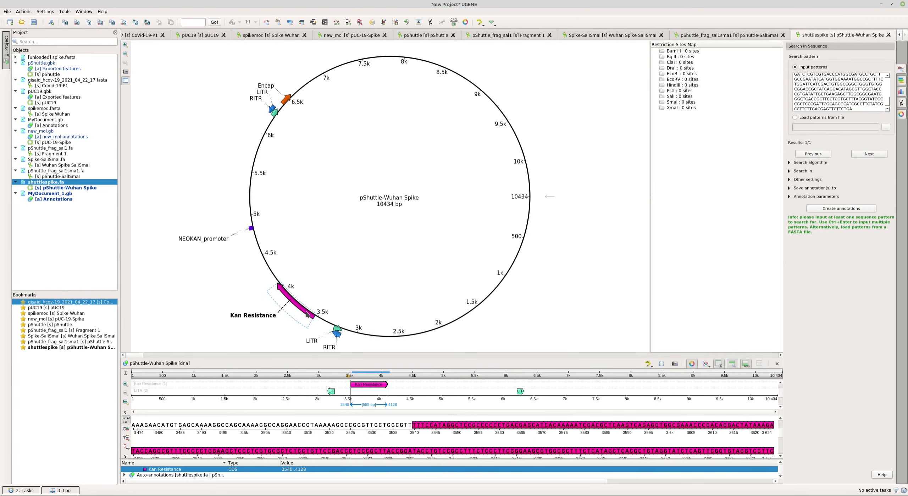
right_click(307, 314)
mouse_move(344, 401)
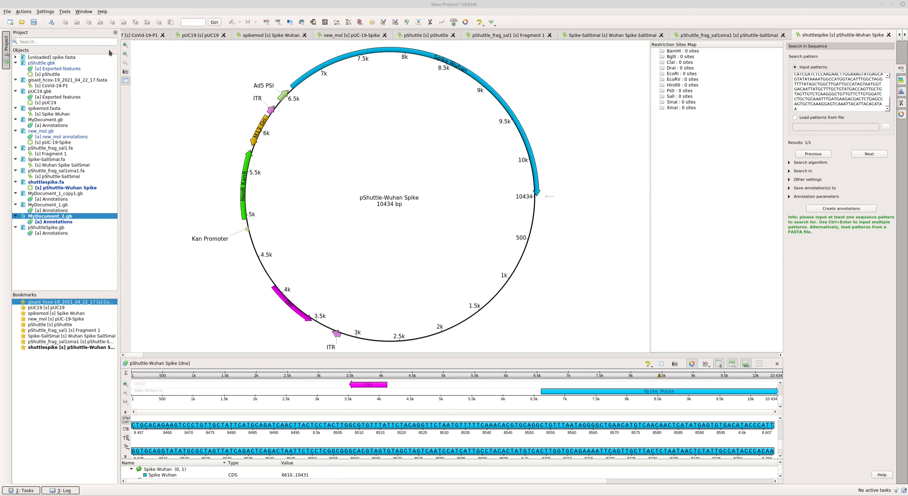
Start a new workflow in the Workflow Designer and place Read Sequence, Read Annotations and Multiplexer elements
left_click(65, 12)
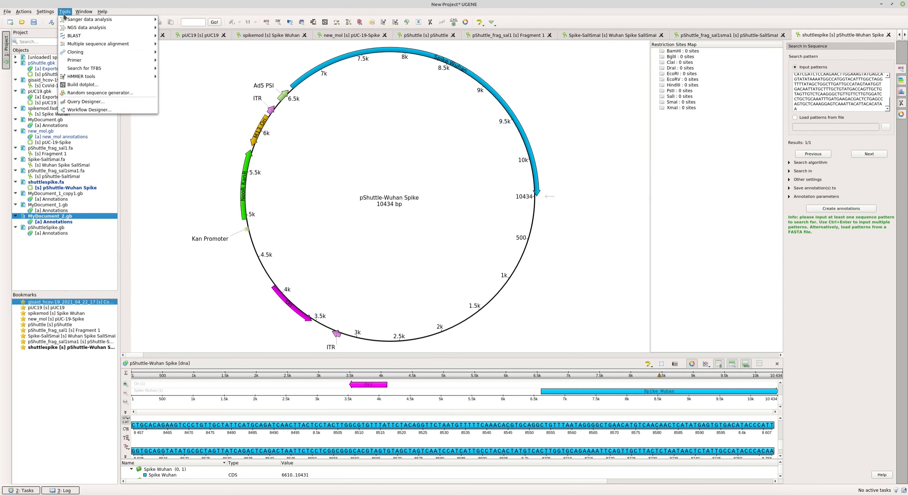
left_click(89, 109)
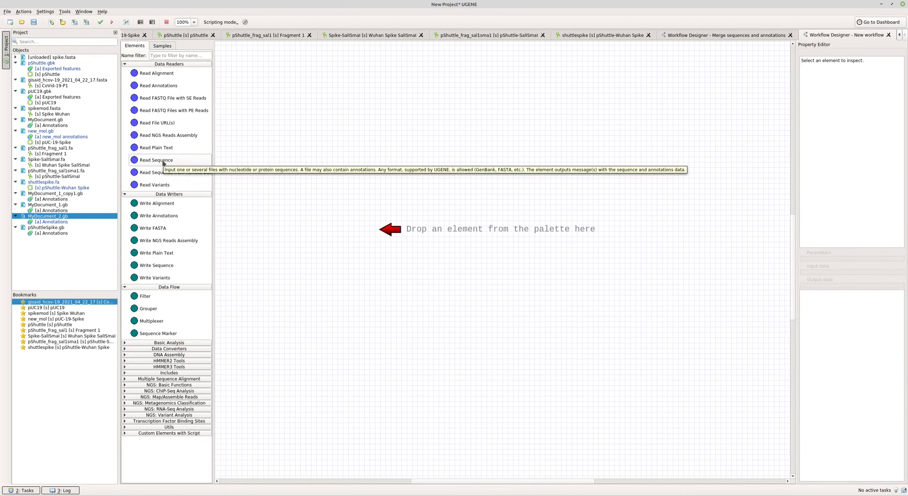
left_click_drag(163, 162, 273, 141)
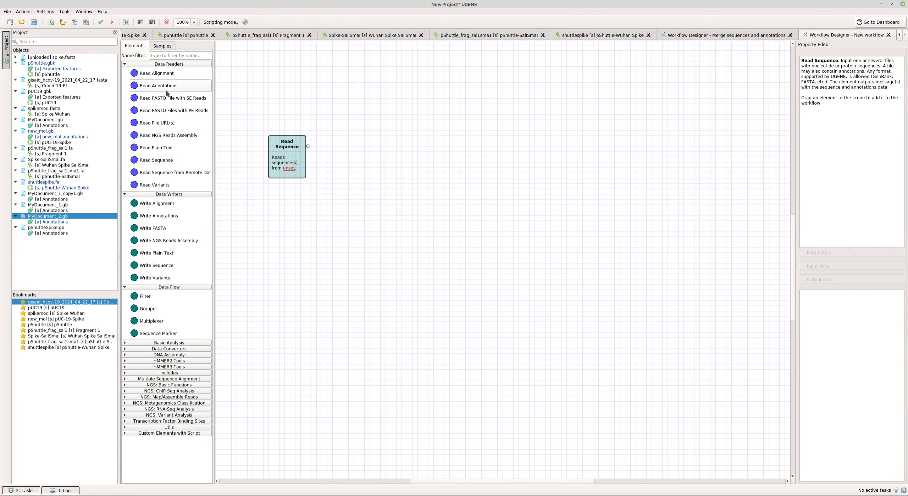
left_click_drag(166, 88, 280, 241)
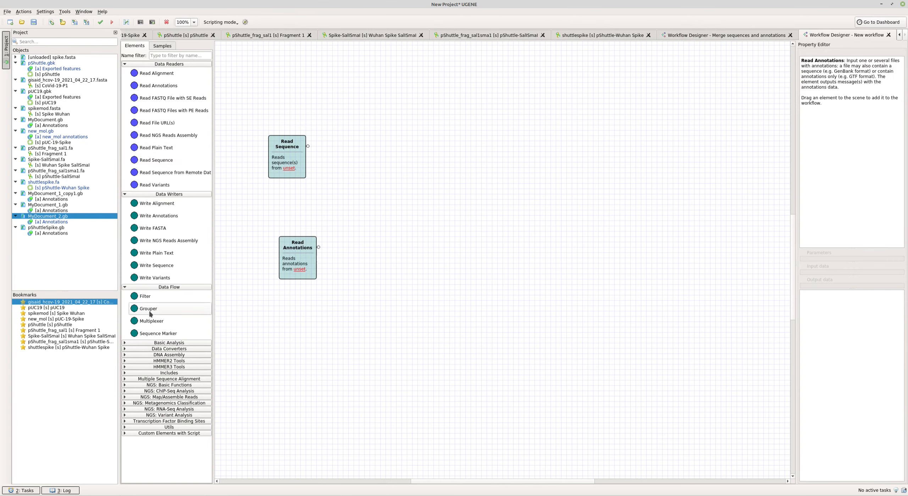
left_click_drag(150, 321, 419, 203)
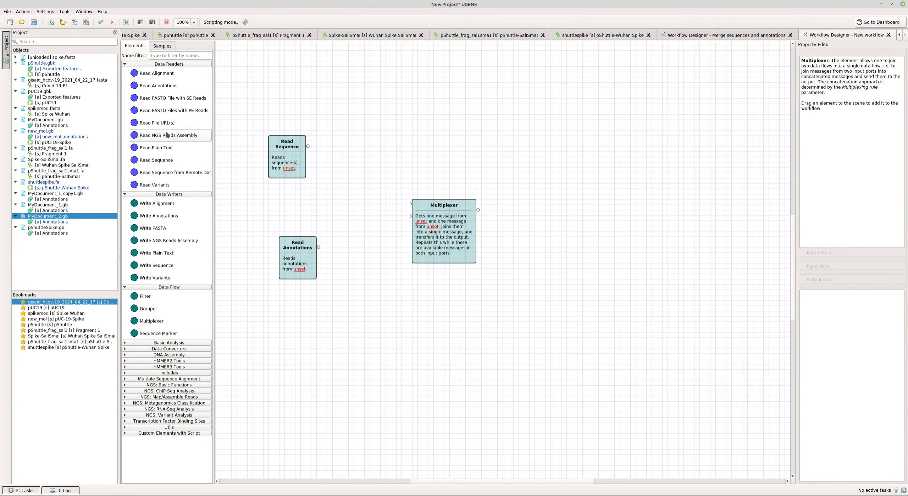
Connect both readers through the Multiplexer to a new Write Sequence element, and close the workflow
left_click_drag(307, 146, 411, 203)
left_click_drag(318, 247, 411, 215)
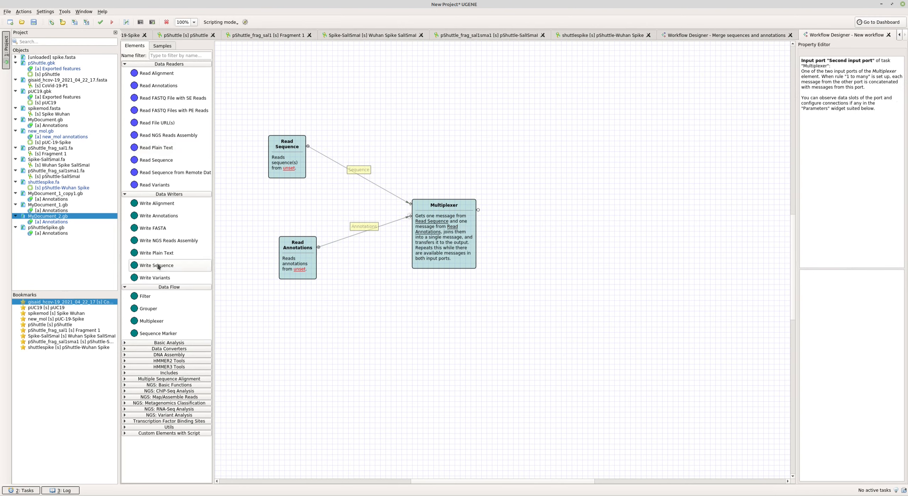
left_click_drag(156, 265, 603, 234)
left_click_drag(478, 212, 585, 230)
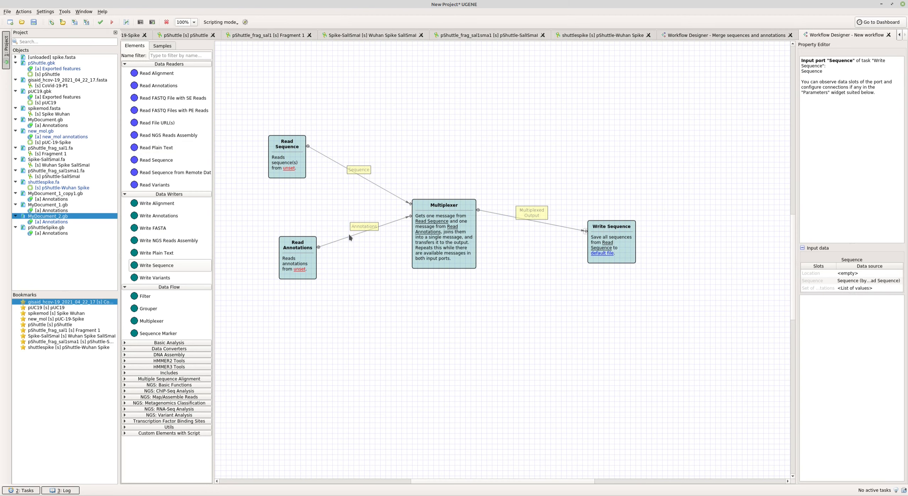
left_click(888, 35)
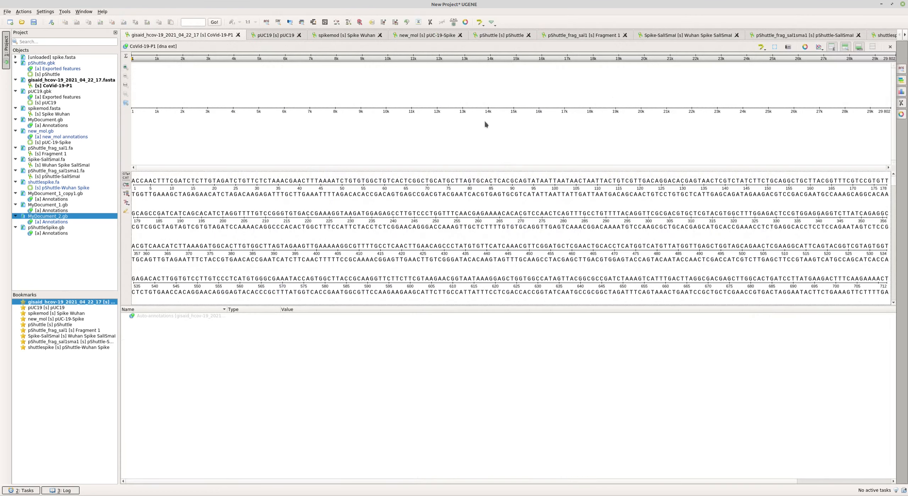
Start a new workflow in the Workflow Designer and load the Merge sequences and annotations sample
left_click(64, 11)
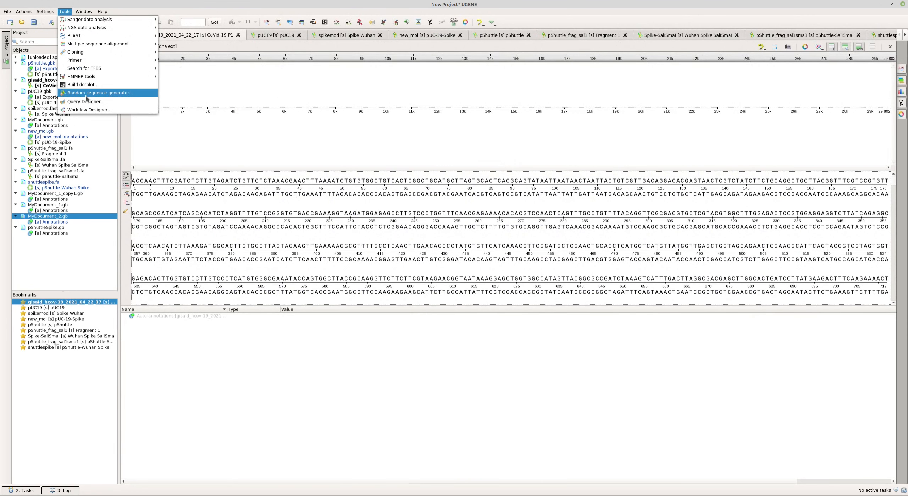
left_click(89, 109)
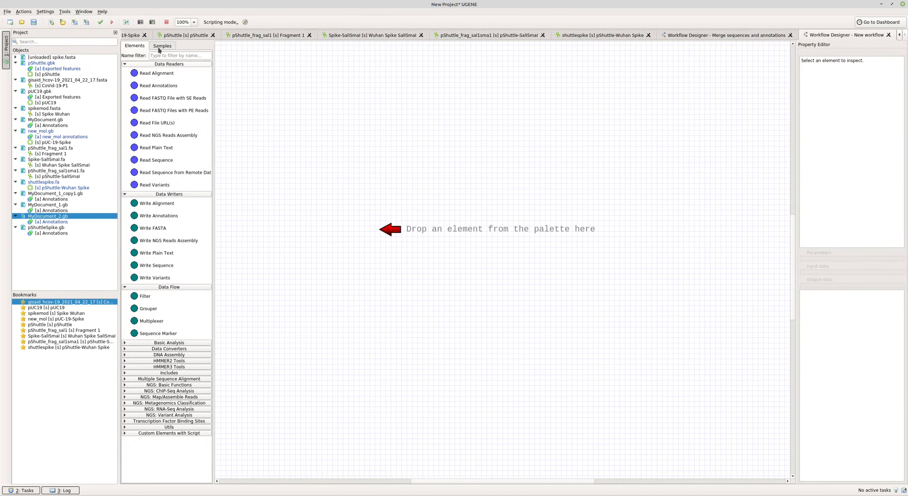
left_click(159, 47)
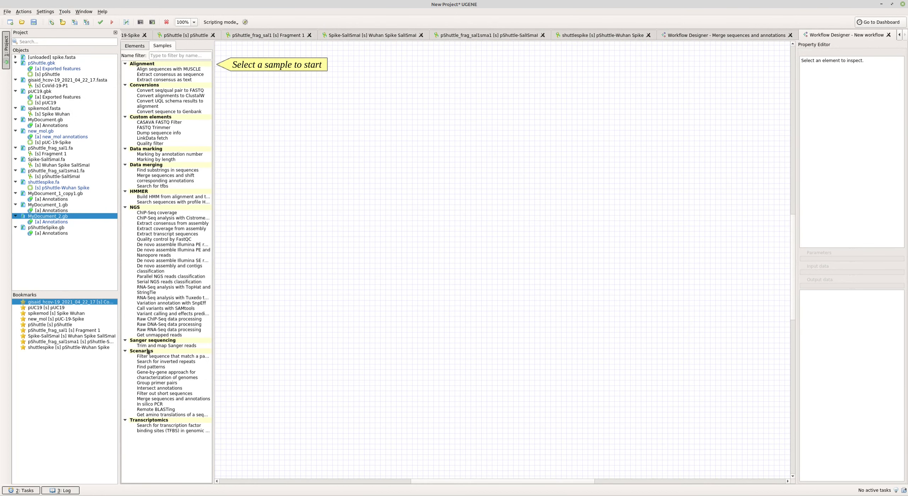
left_click(160, 399)
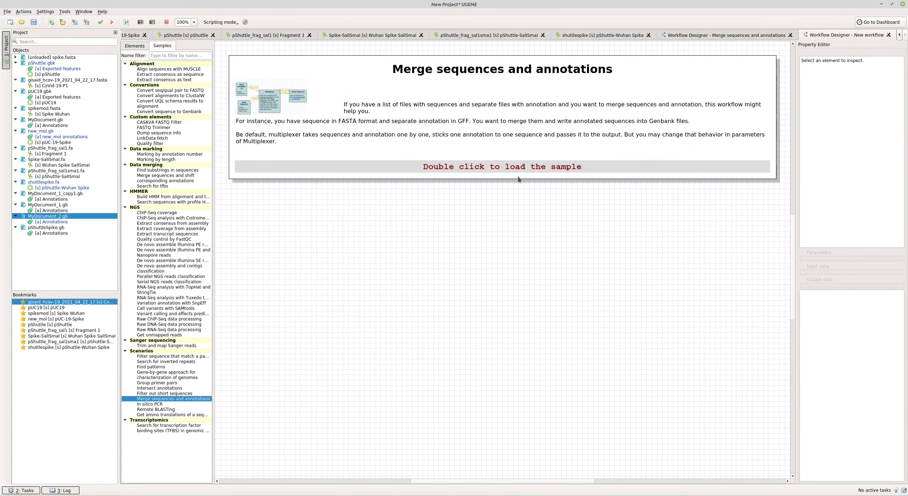
double_click(480, 166)
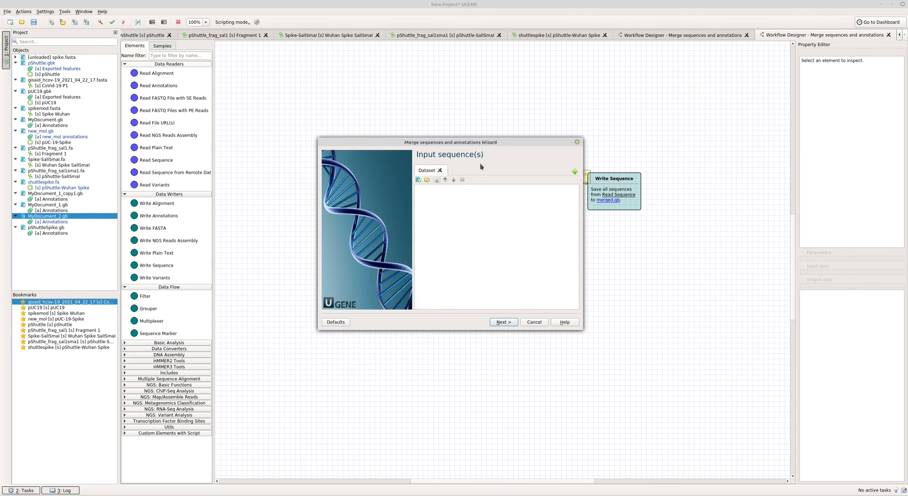
Add shuttlespike.fa from /tmp as the workflow's input sequence and continue to the input annotations
left_click(418, 180)
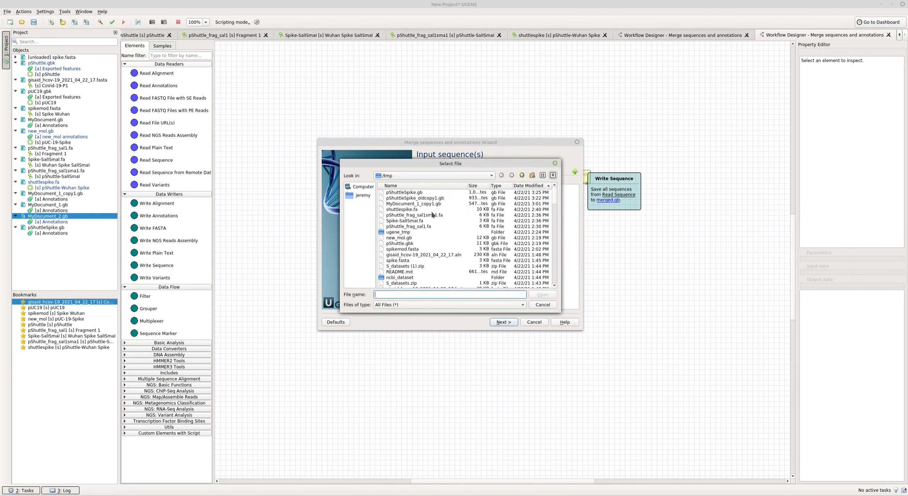
left_click(398, 209)
left_click(541, 296)
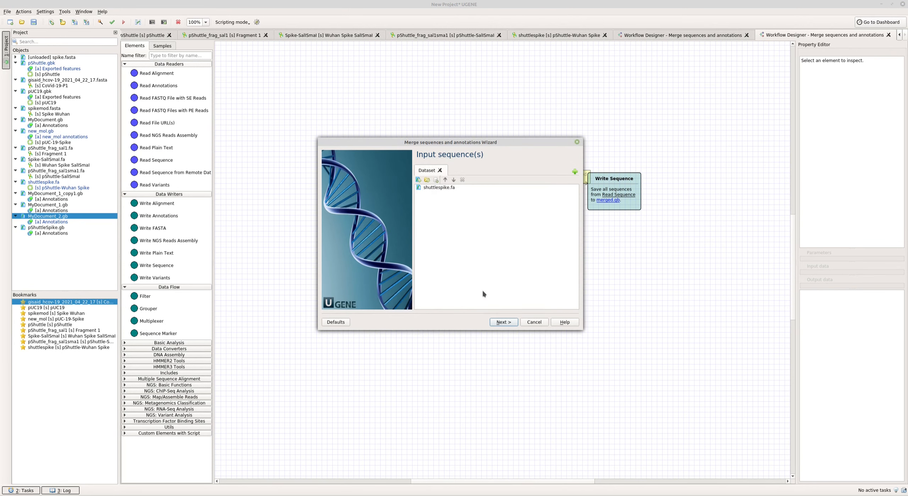
left_click(503, 321)
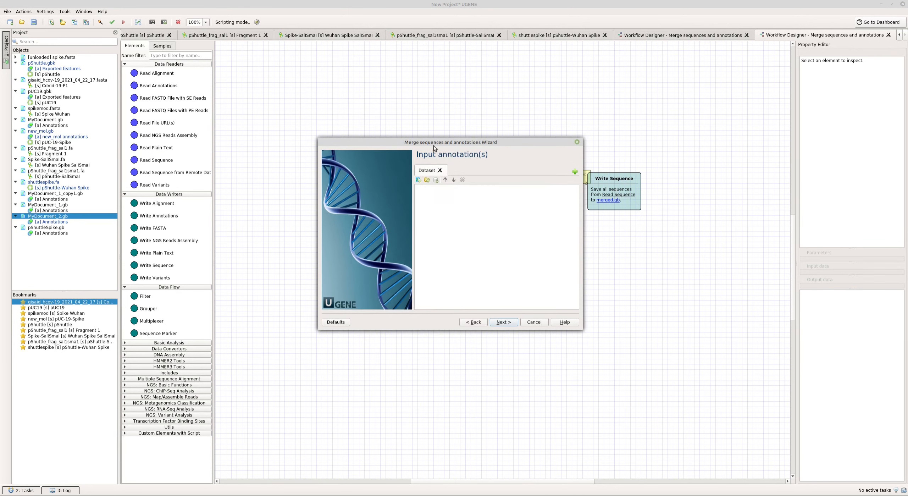
Add pShuttleSpike.gb from /tmp as the workflow's input annotations and continue to the output data
left_click(419, 180)
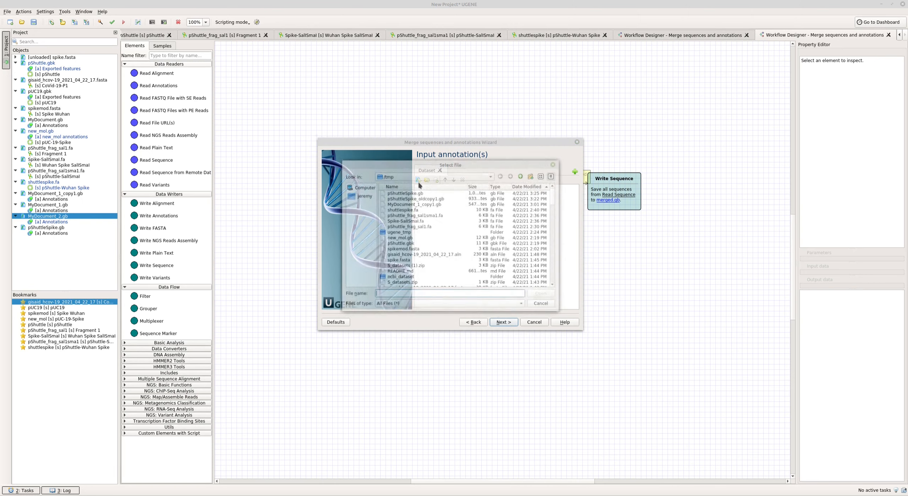
left_click(414, 194)
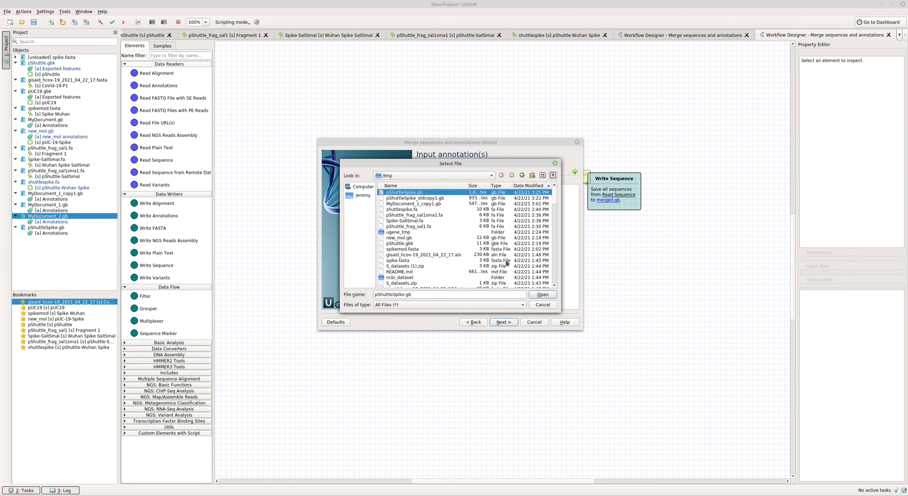
left_click(542, 294)
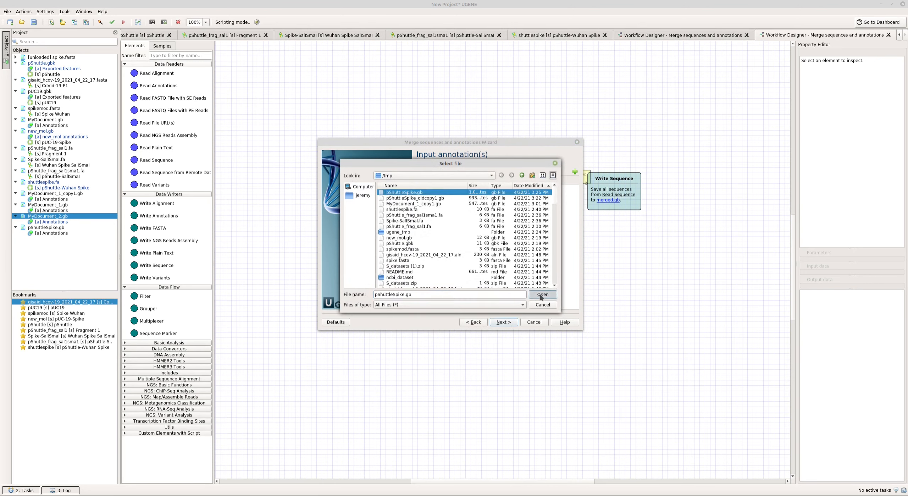
left_click(501, 321)
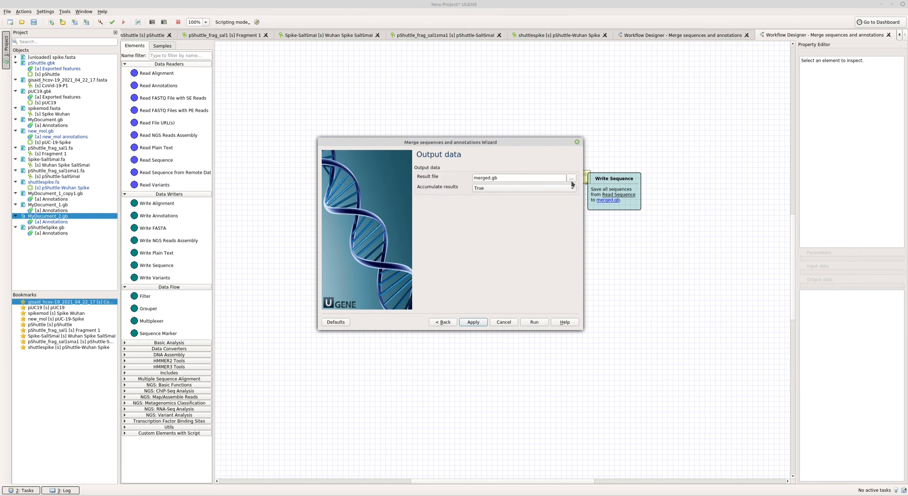
Name the workflow's result file pShuttleSpike.gb
left_click_drag(490, 178, 454, 178)
type("pShutt")
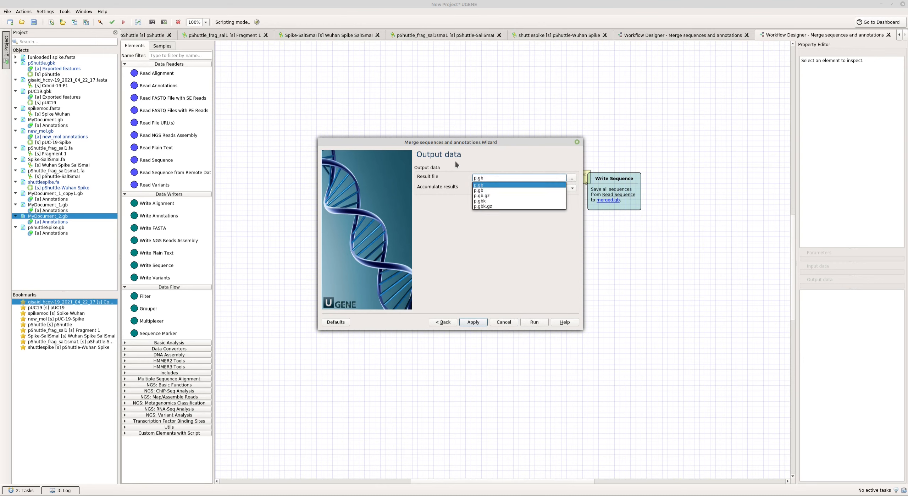
type("leSpike")
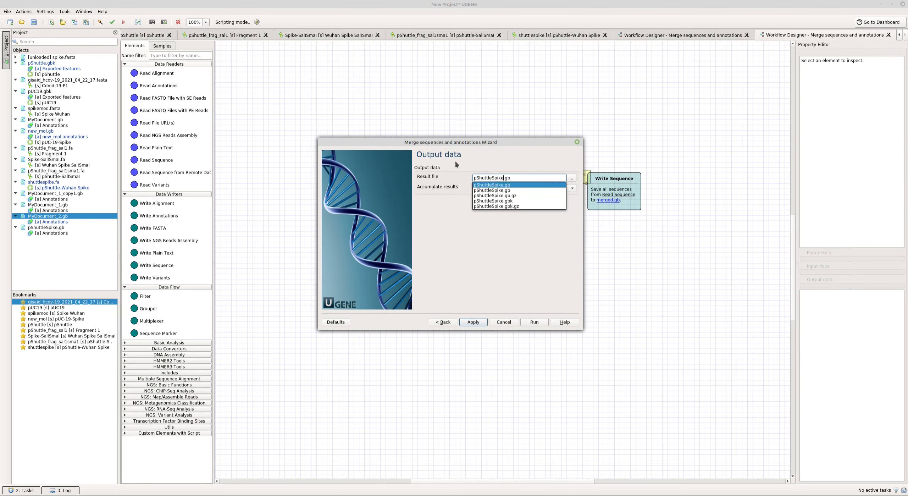
left_click(518, 249)
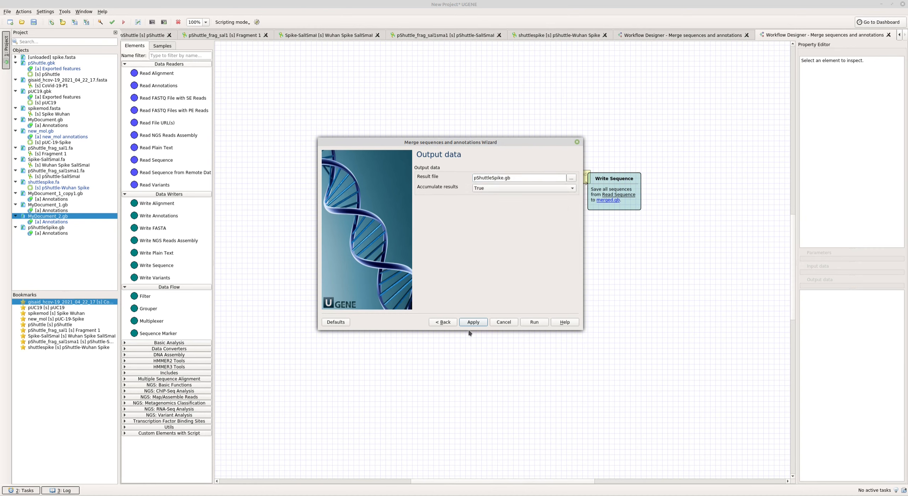
left_click(571, 179)
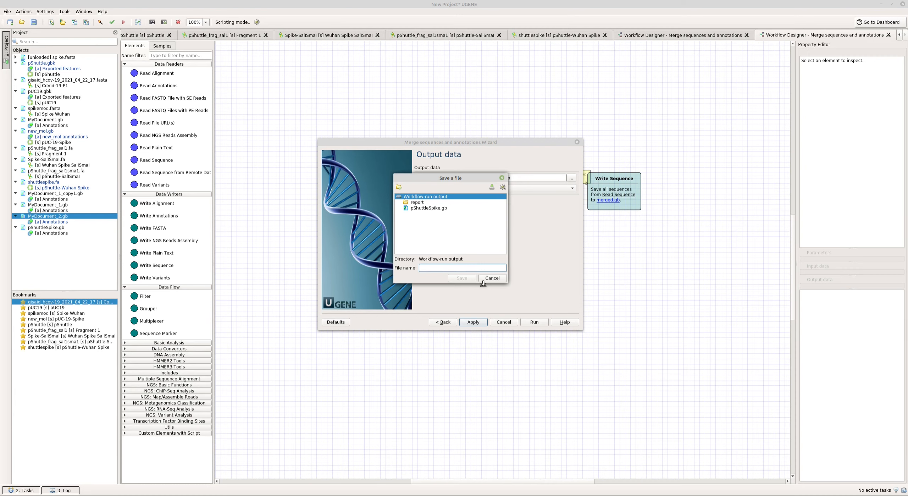
left_click(493, 280)
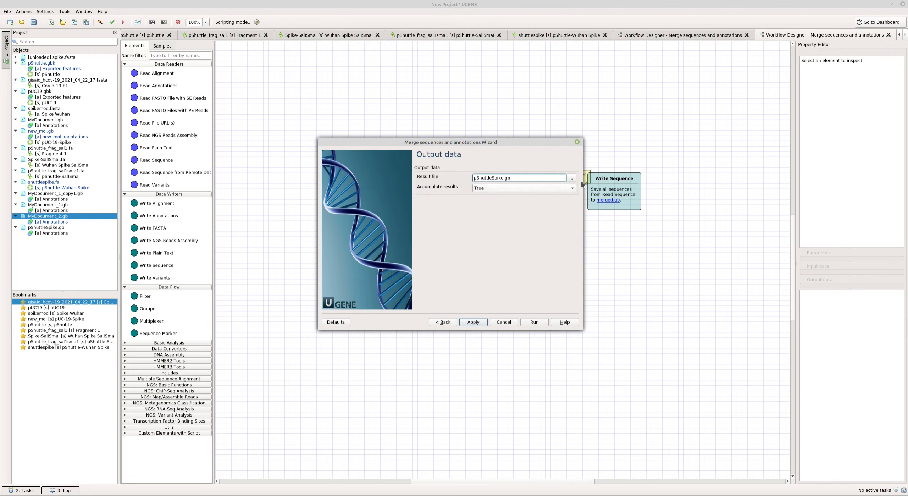
left_click(571, 178)
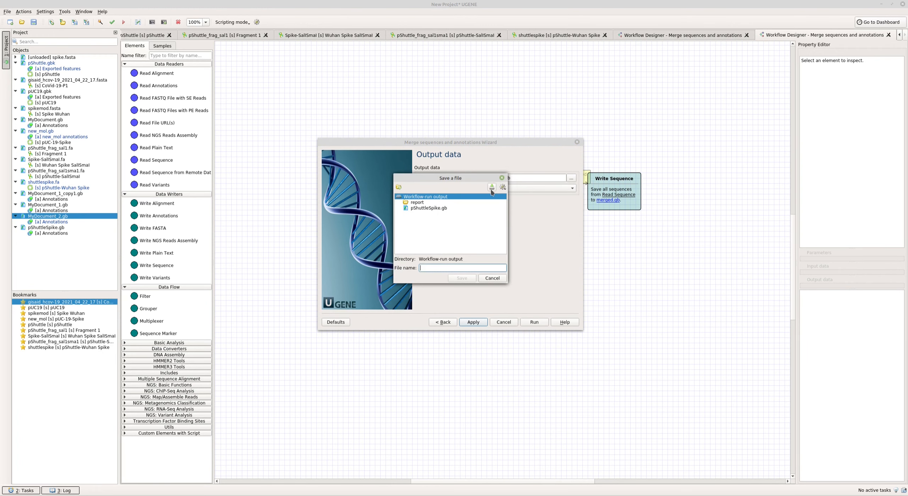
left_click(493, 277)
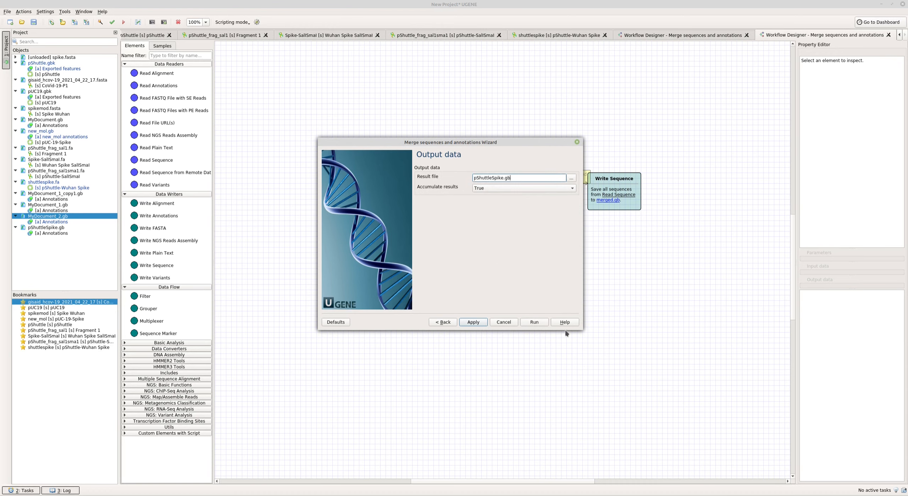
Run the merge workflow and load the resulting pShuttleSpike.gb from the file manager into the UGENE project
left_click(525, 321)
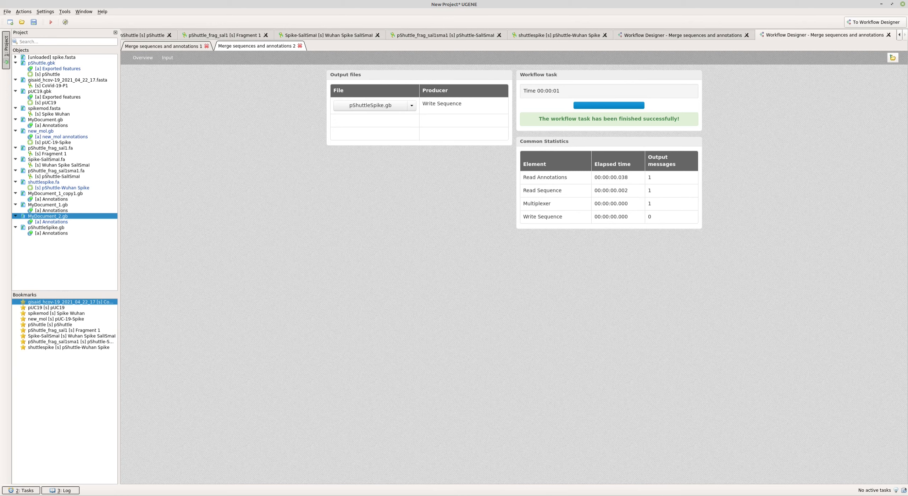
mouse_move(68, 494)
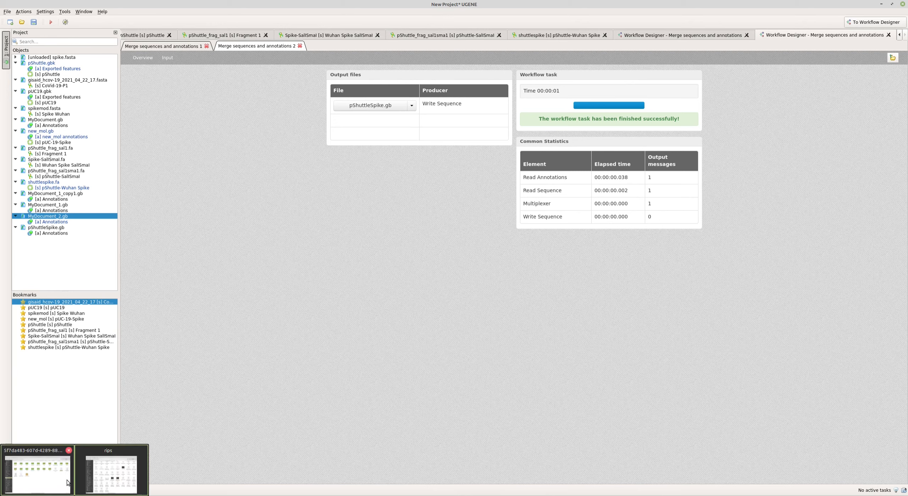
left_click(52, 474)
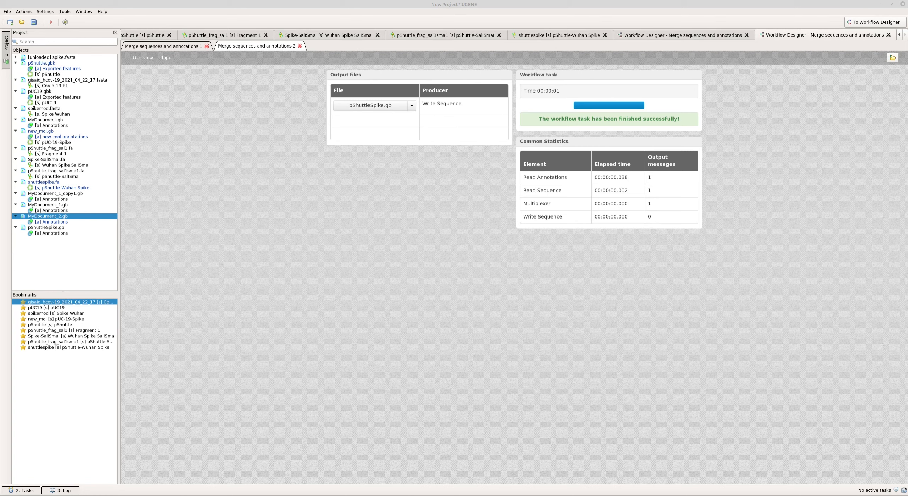
left_click_drag(906, 369, 47, 261)
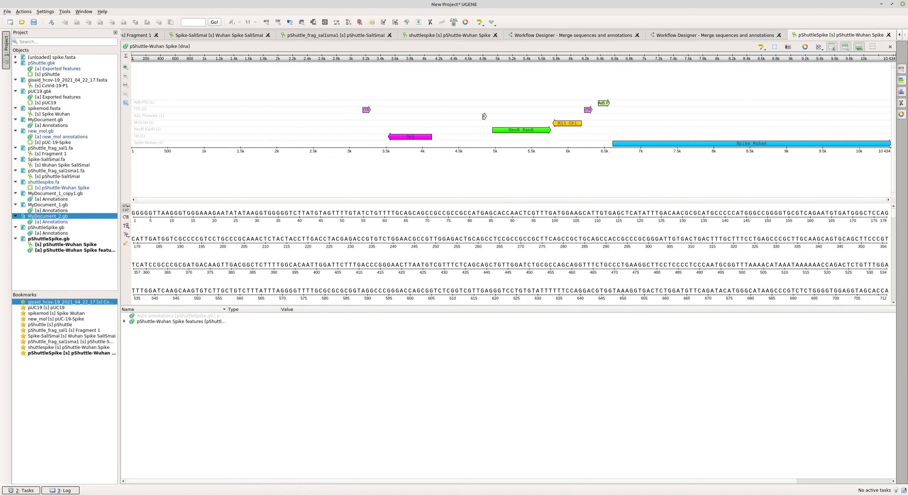
Switch to the text editor, close the /tmp copy of pShuttleSpike.gb and open the workflow output's pShuttleSpike.gb in a maximized window
mouse_move(122, 495)
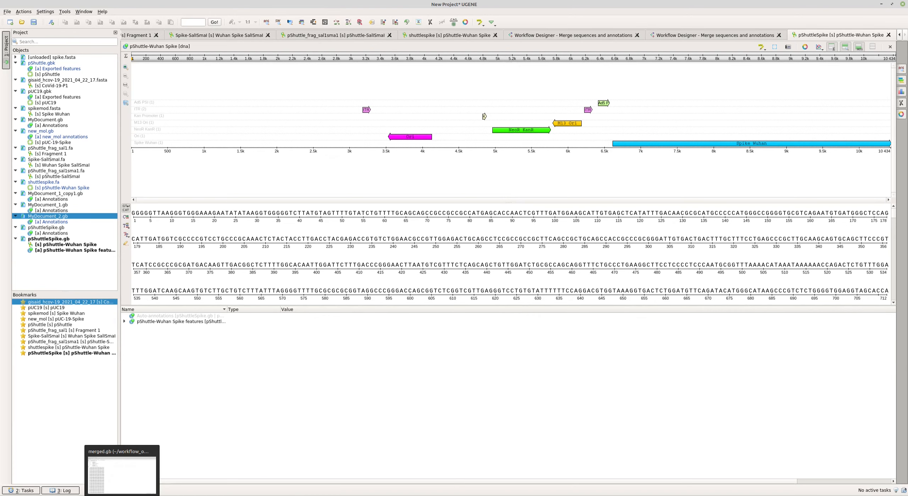
left_click(122, 476)
left_click_drag(269, 5, 907, 64)
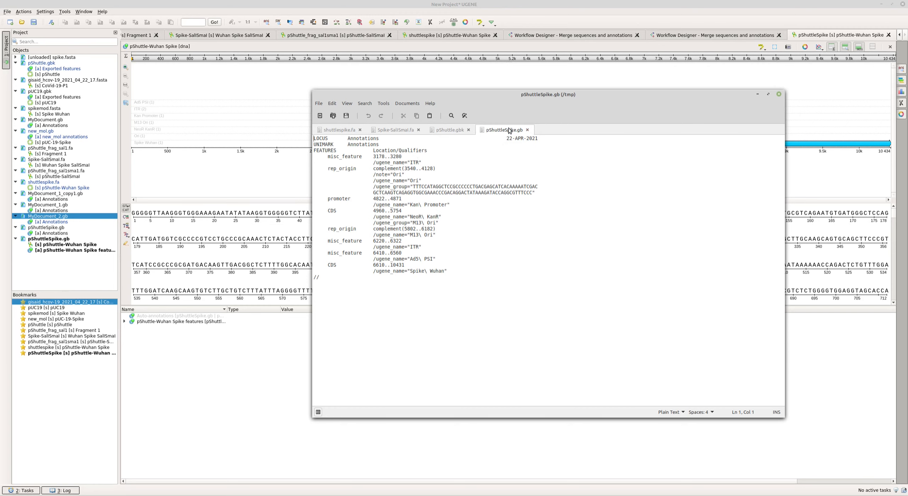
left_click(527, 130)
left_click_drag(521, 95, 907, 151)
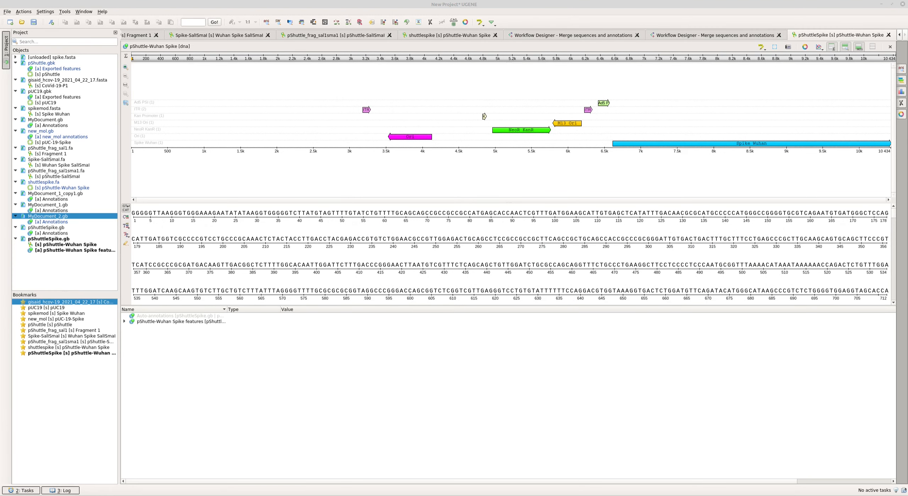
left_click_drag(907, 162, 362, 81)
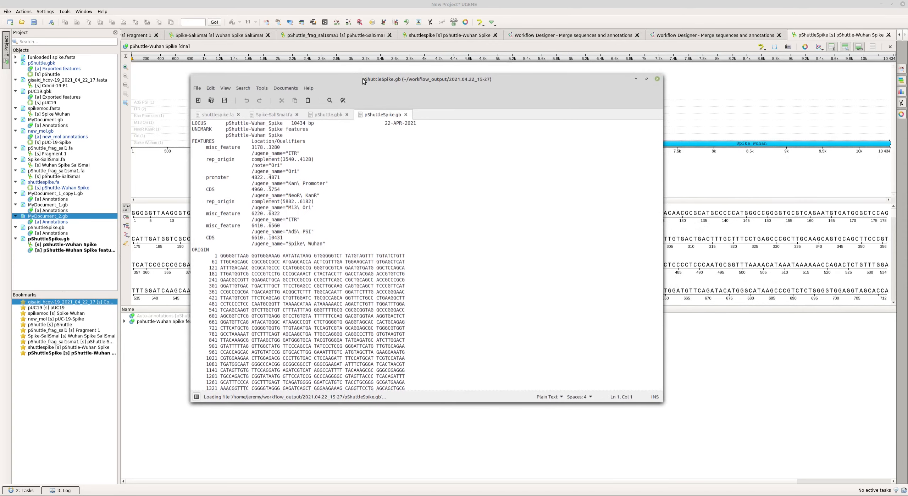
double_click(364, 79)
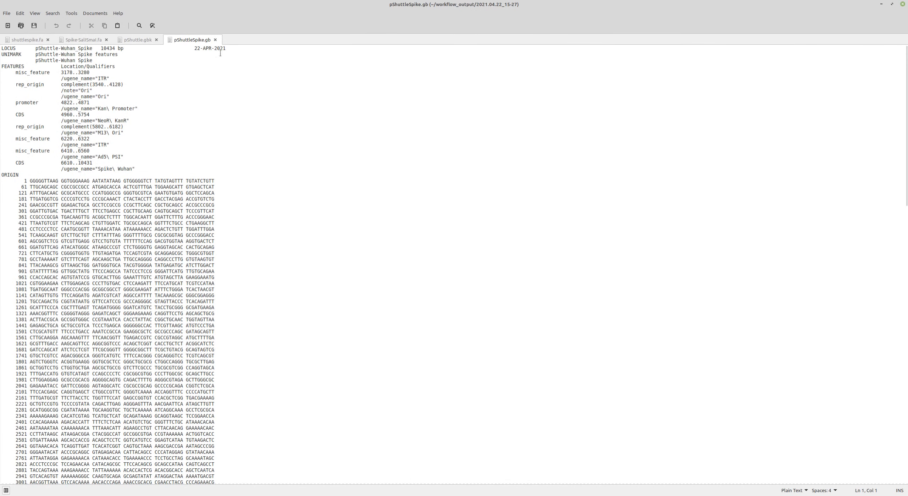
Replace the end of pShuttleSpike.gb's LOCUS line after "bp" with "ds-DNA circular SYN 22-APR-2021" copied from pShuttle.gbk
left_click(138, 41)
left_click_drag(124, 48, 231, 49)
key("ctrl+c")
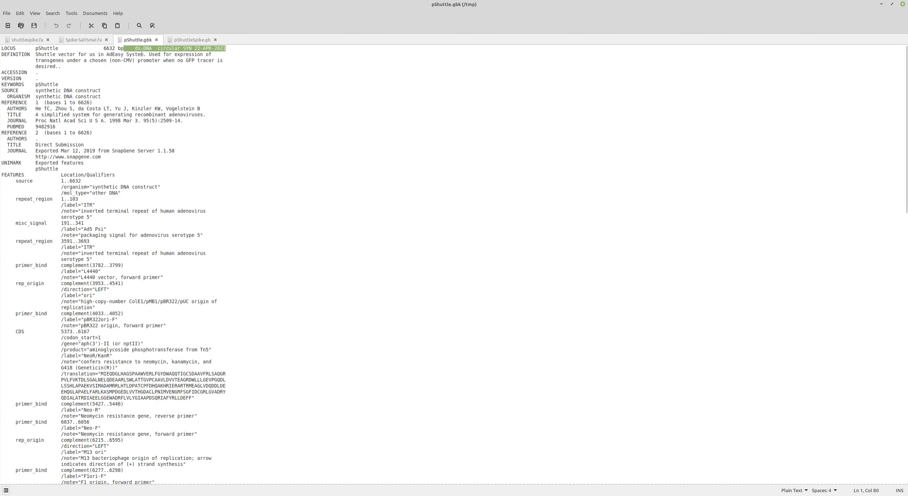
left_click(182, 39)
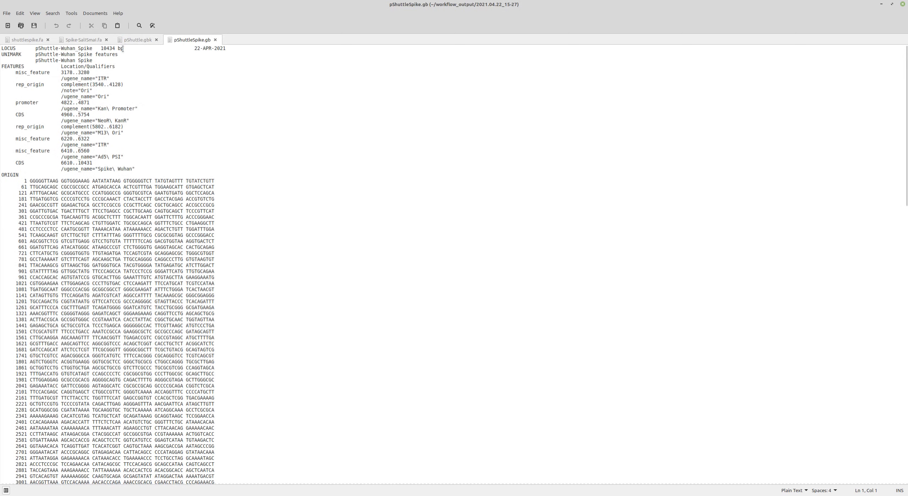
left_click_drag(122, 49, 228, 49)
key("ctrl+v")
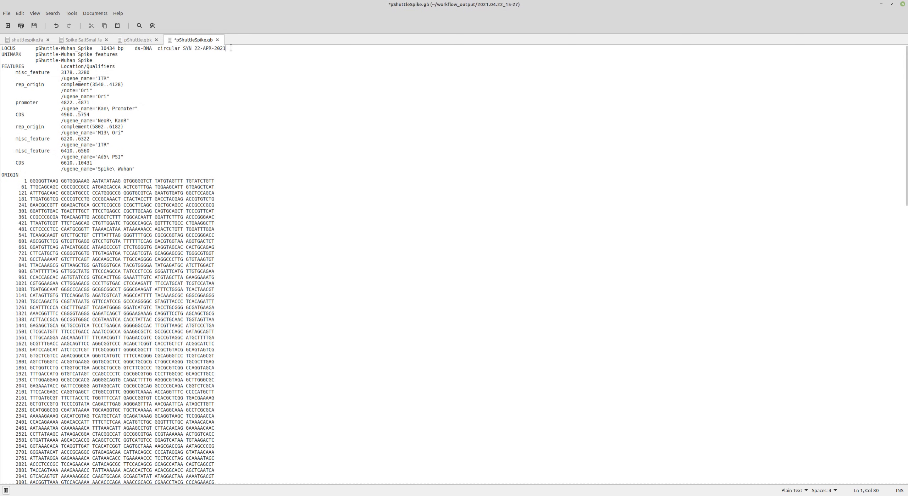
Save the edited pShuttleSpike.gb, reload it in UGENE and inspect the Spike Wuhan annotation on the circular map
left_click(34, 26)
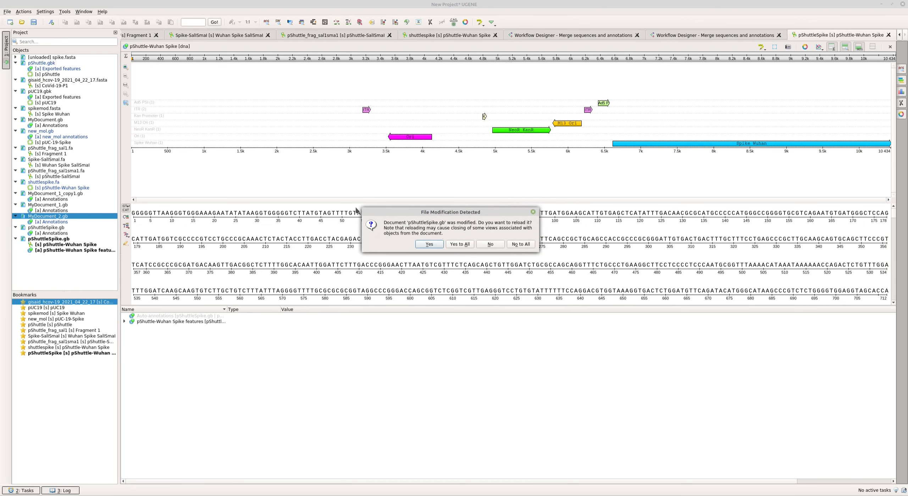
left_click(428, 244)
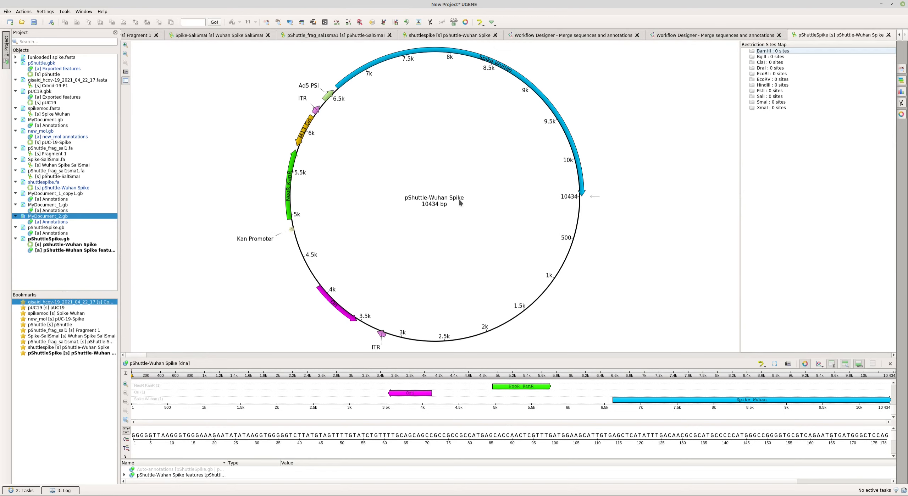
mouse_move(506, 71)
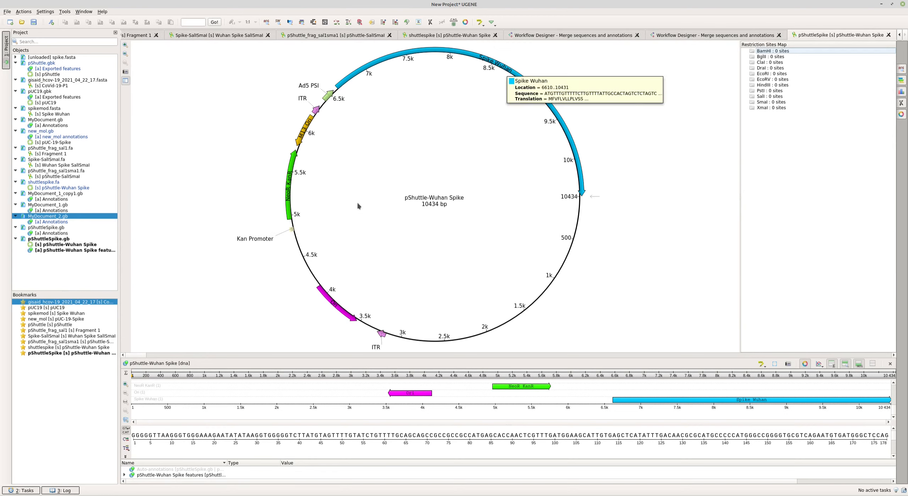